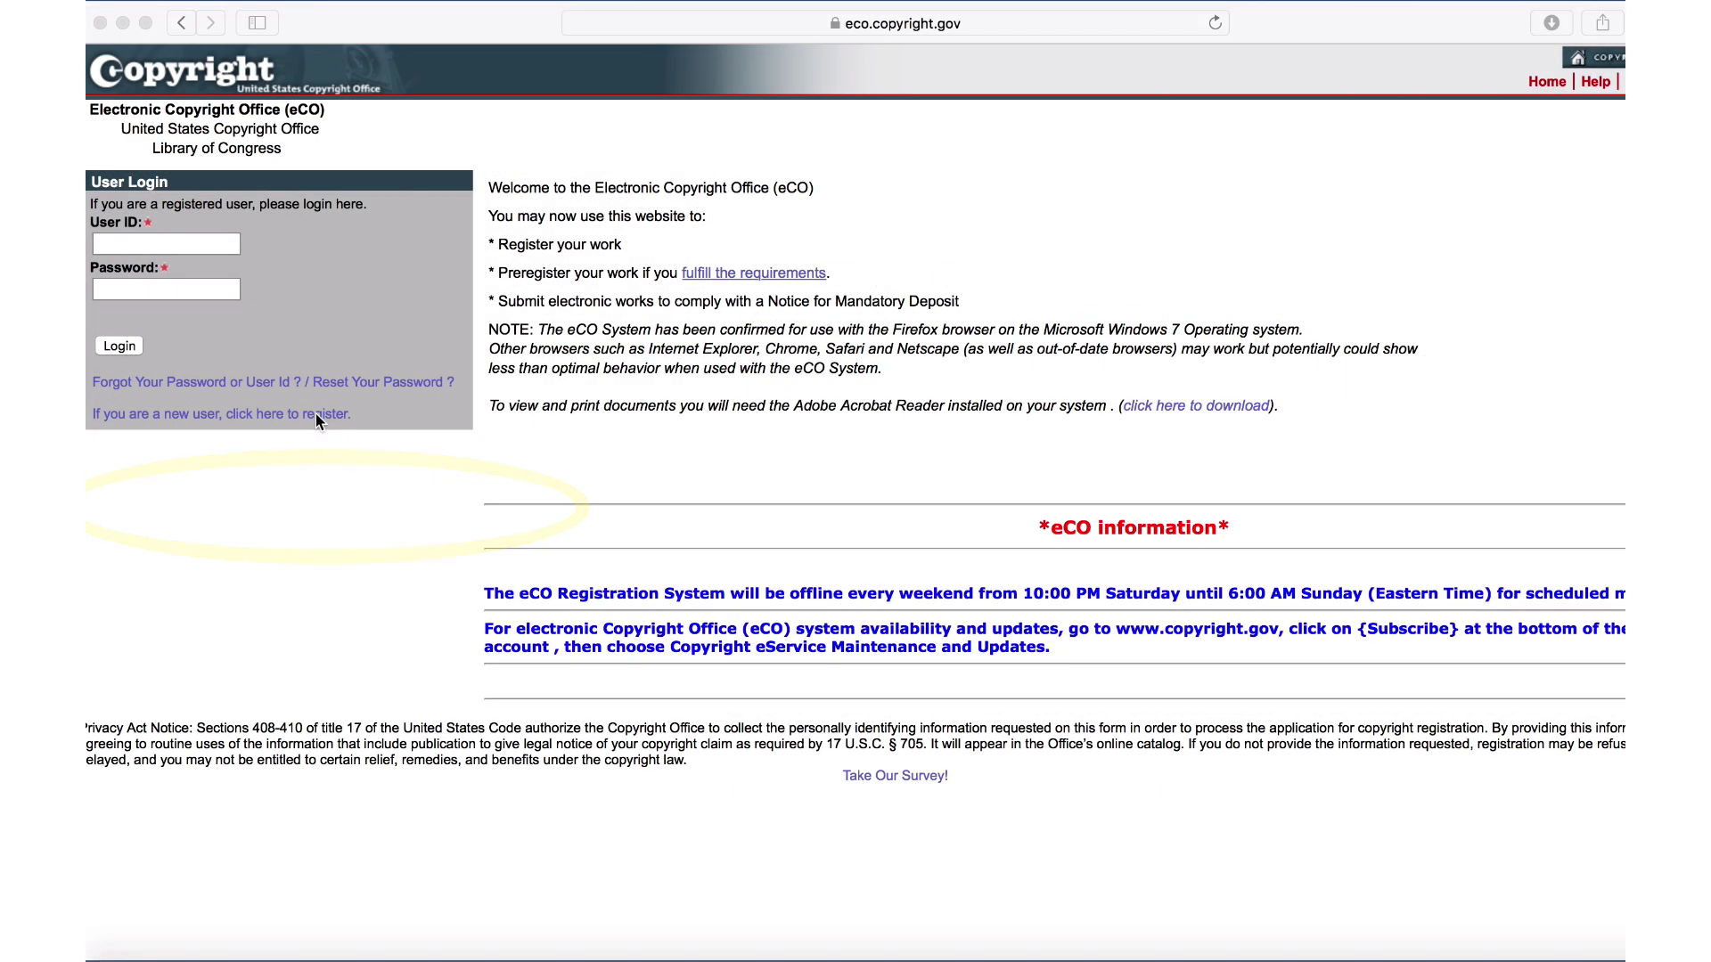
# - Log in to eCO with the account's user ID and password
pyautogui.click(315, 413)
pyautogui.click(315, 414)
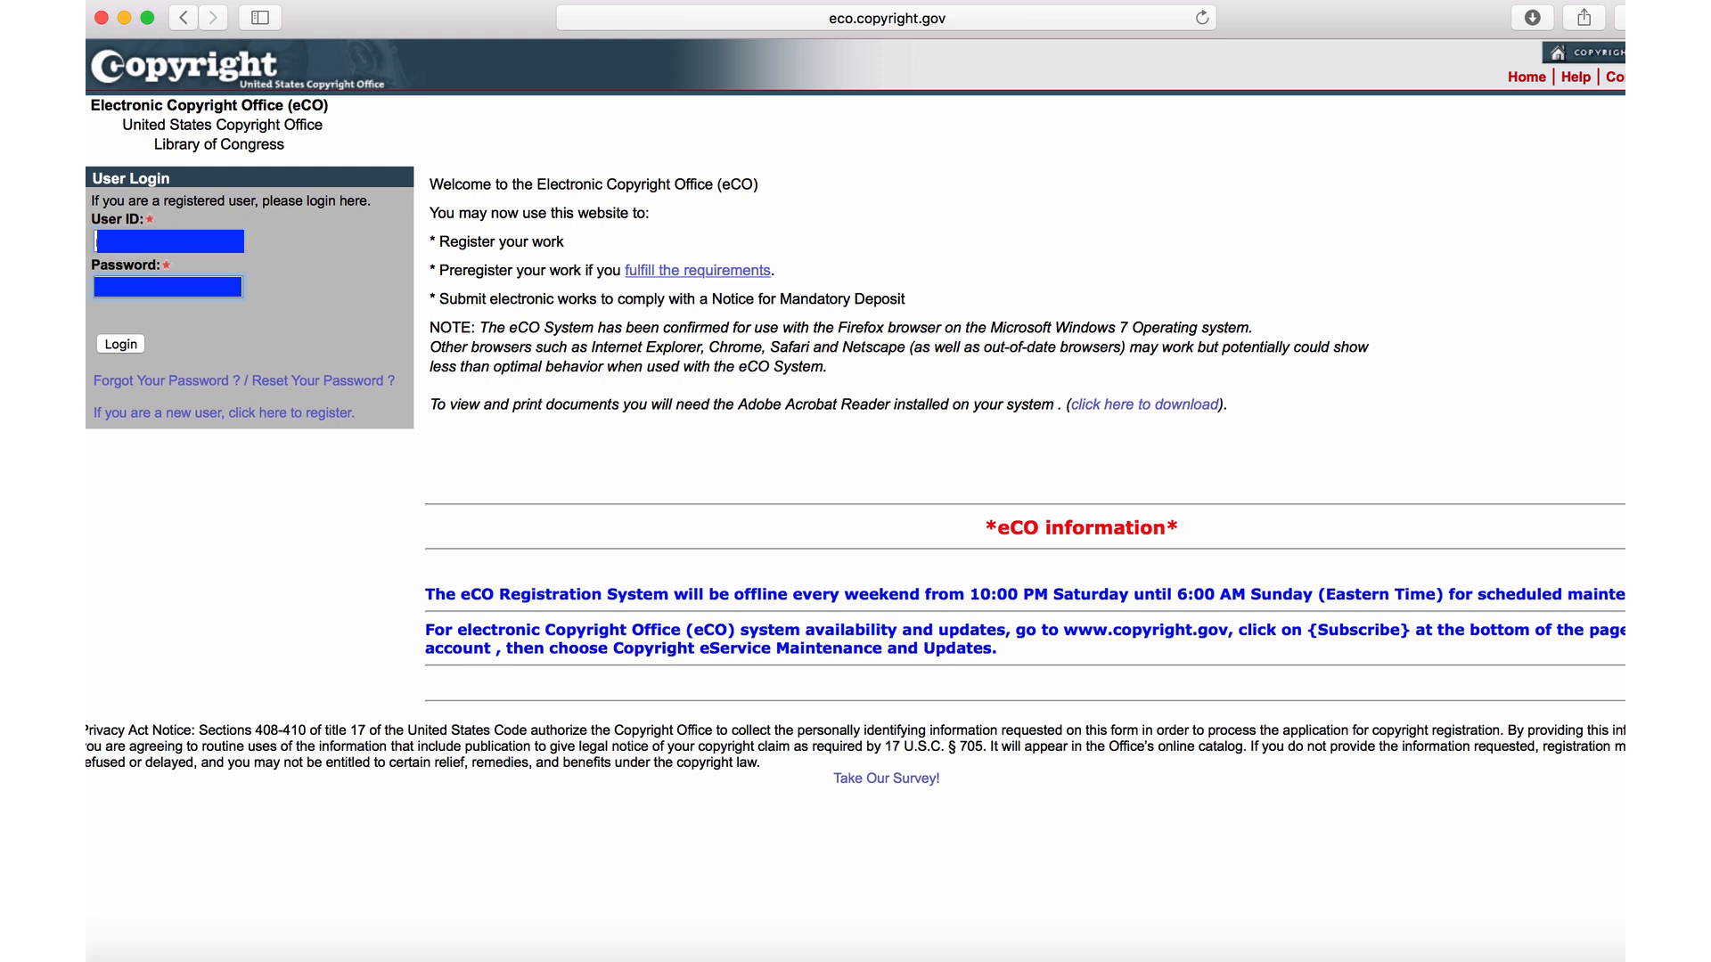
pyautogui.press('Return')
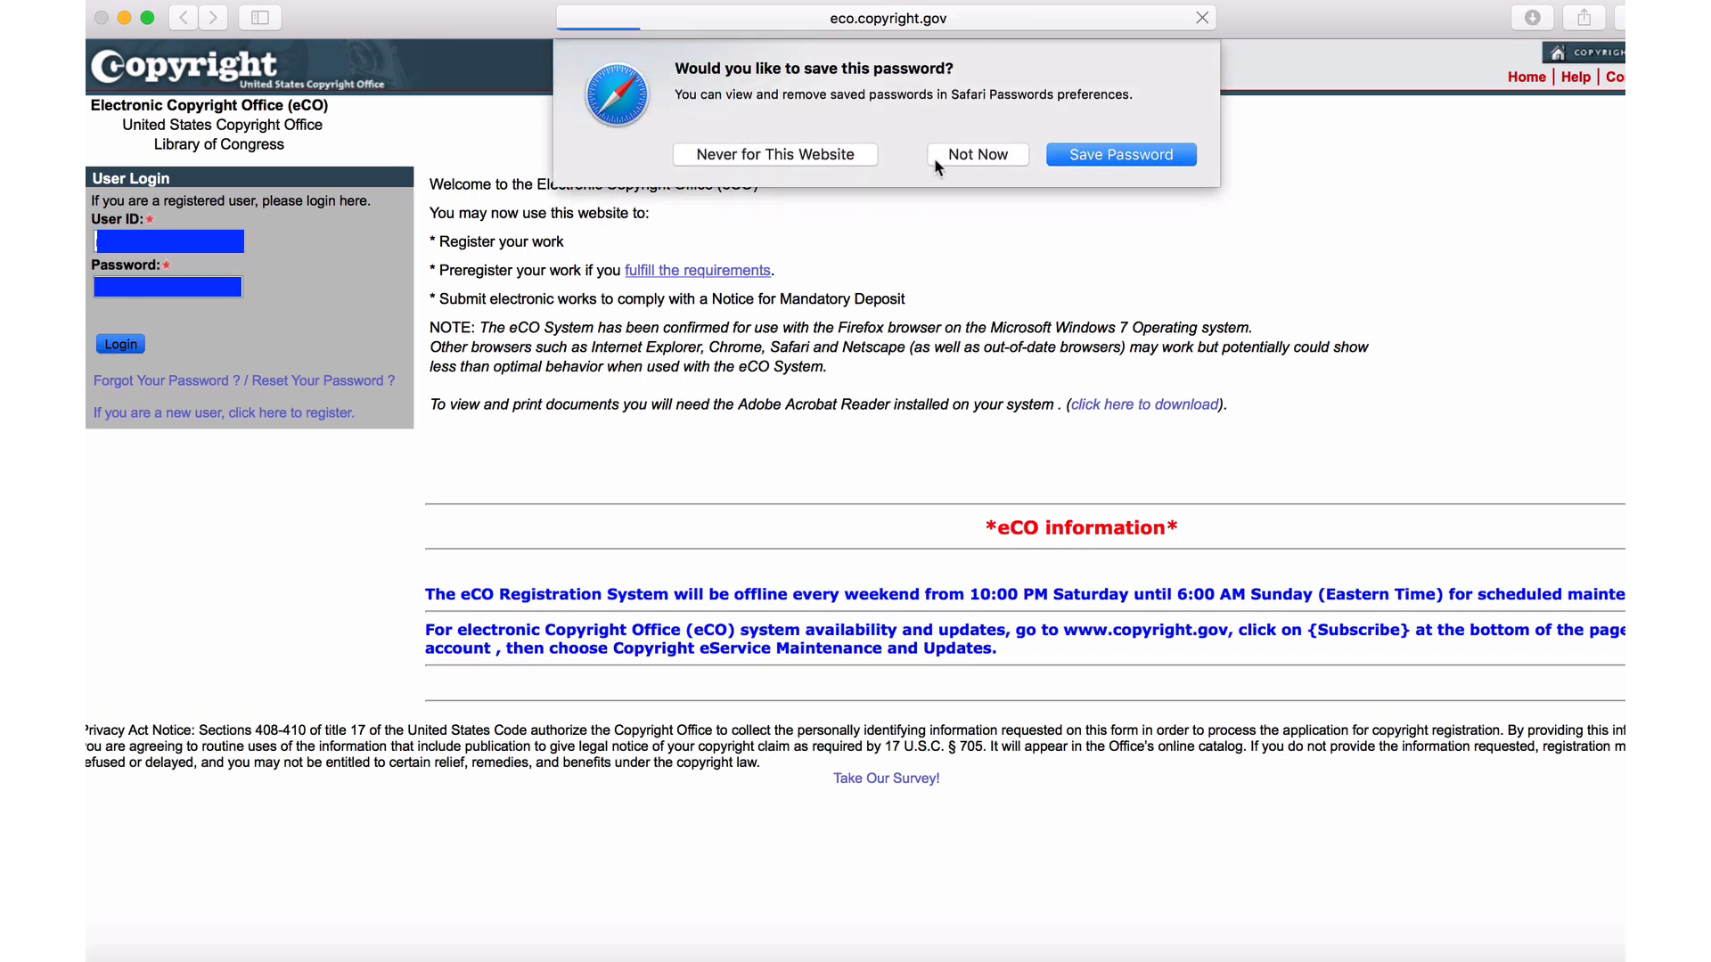
# - Decline saving the password and open Standard Application under Register a Work
pyautogui.click(977, 155)
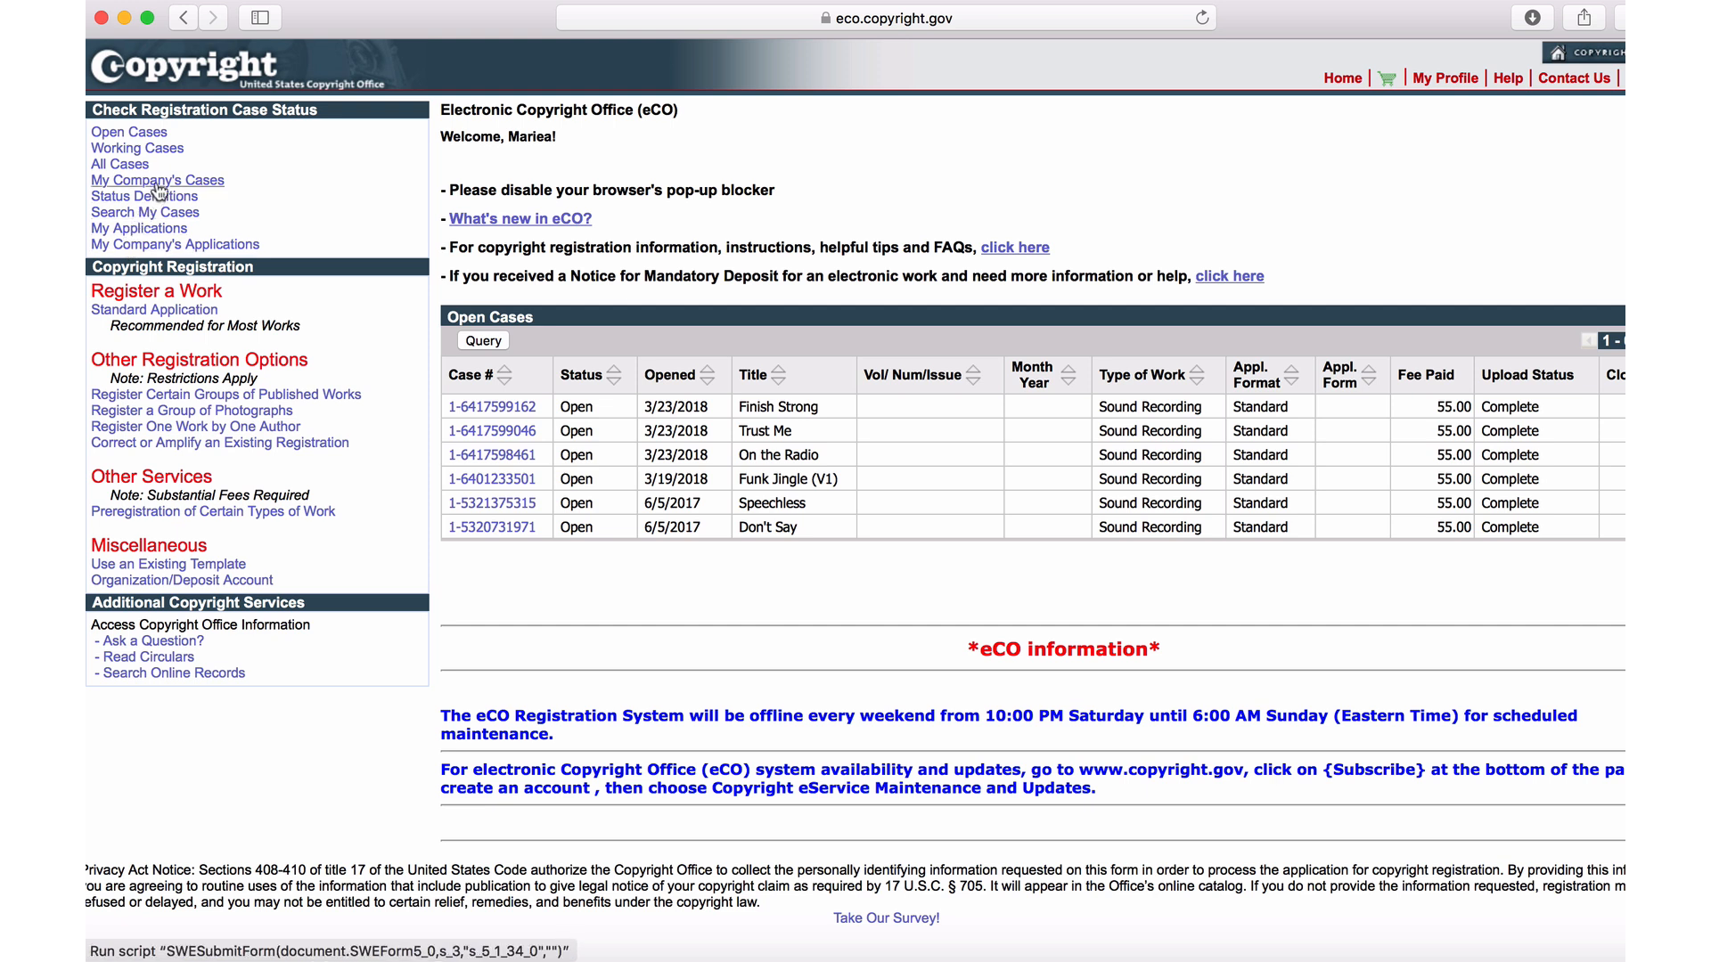
pyautogui.click(131, 314)
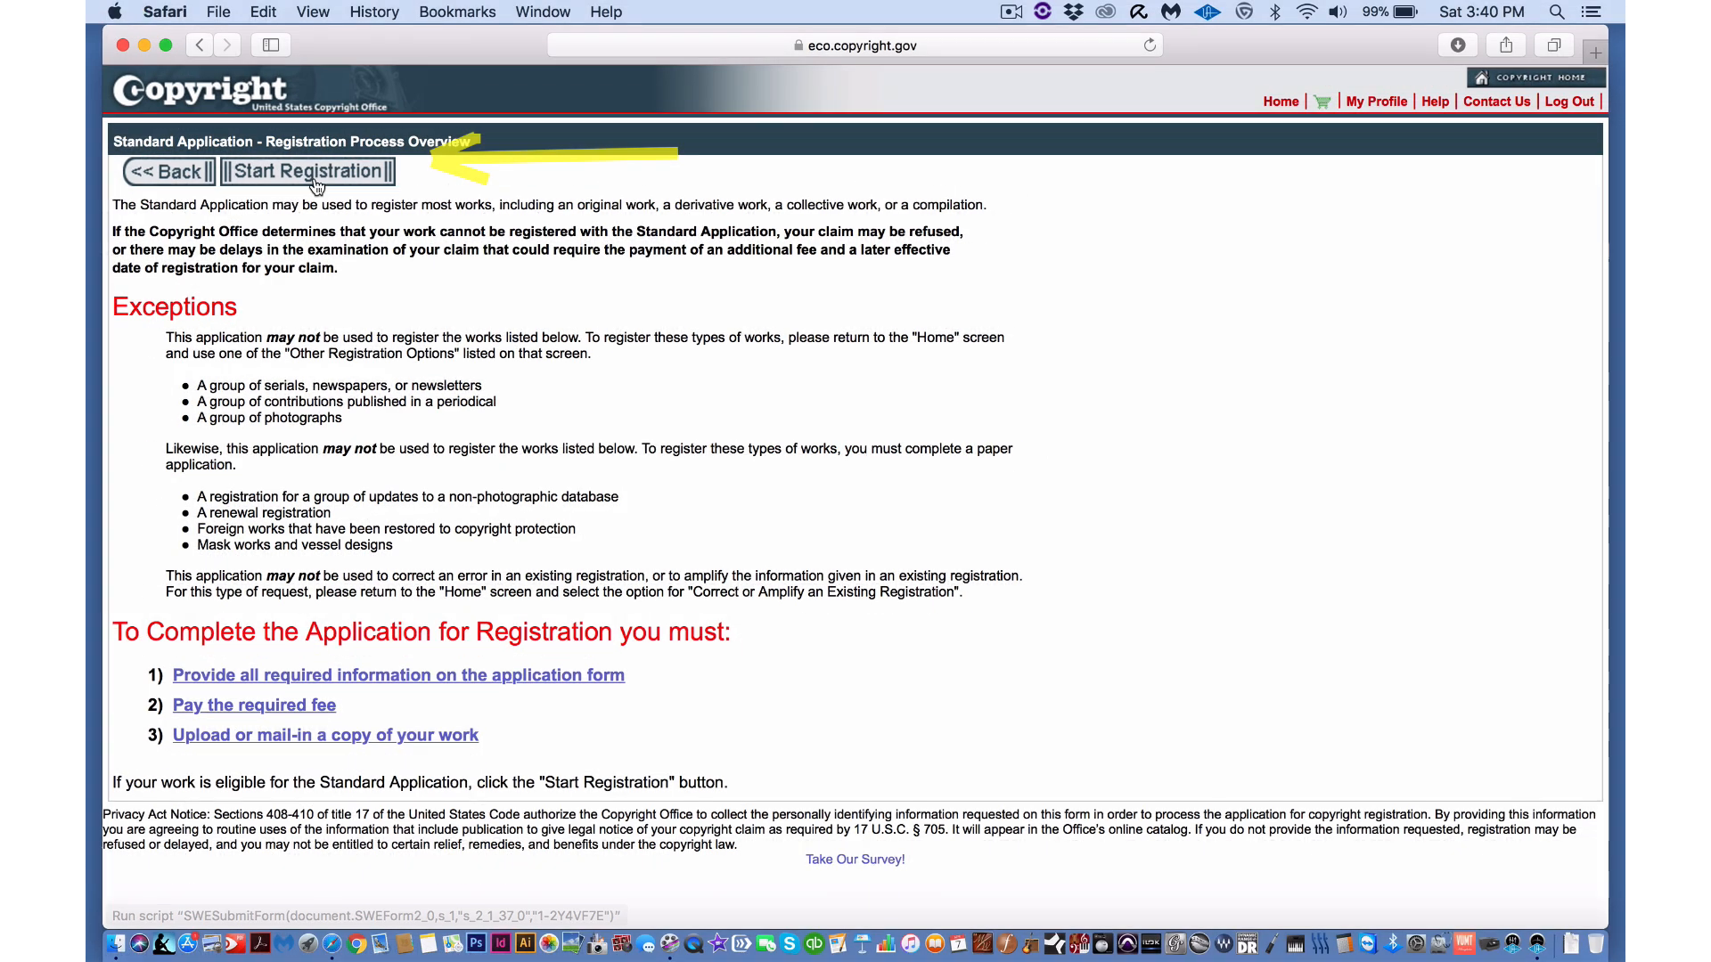
# - Start a new registration case with Sound Recording as the confirmed type of work
pyautogui.click(313, 161)
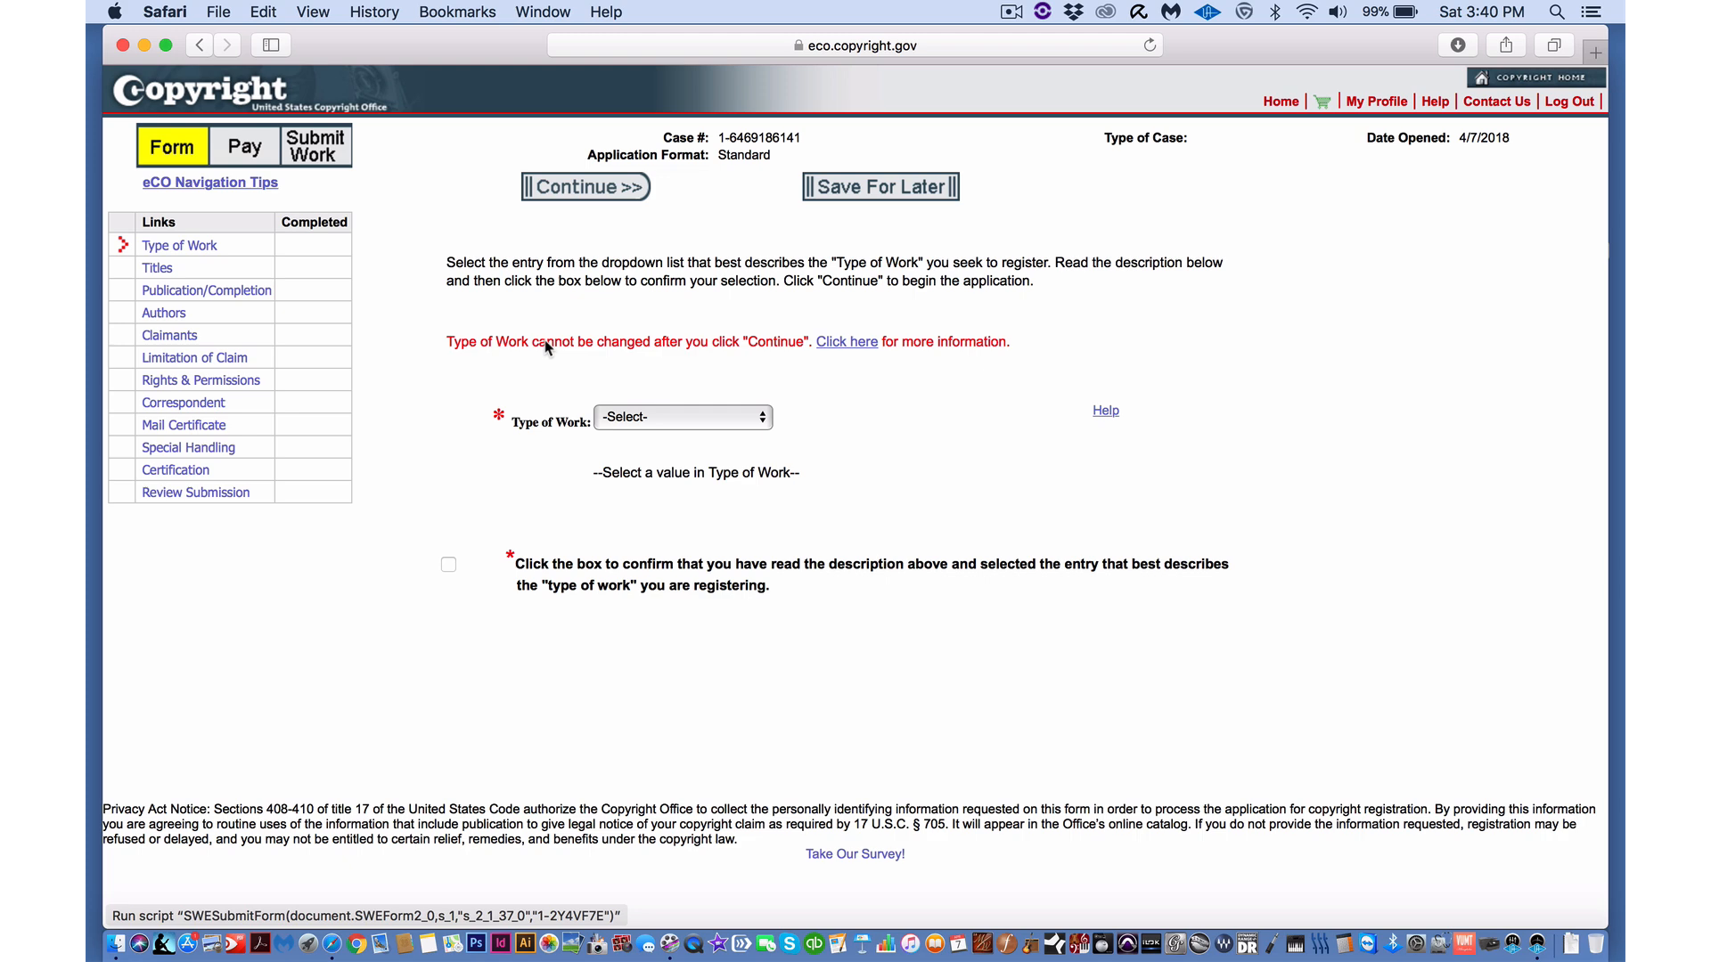
pyautogui.click(677, 417)
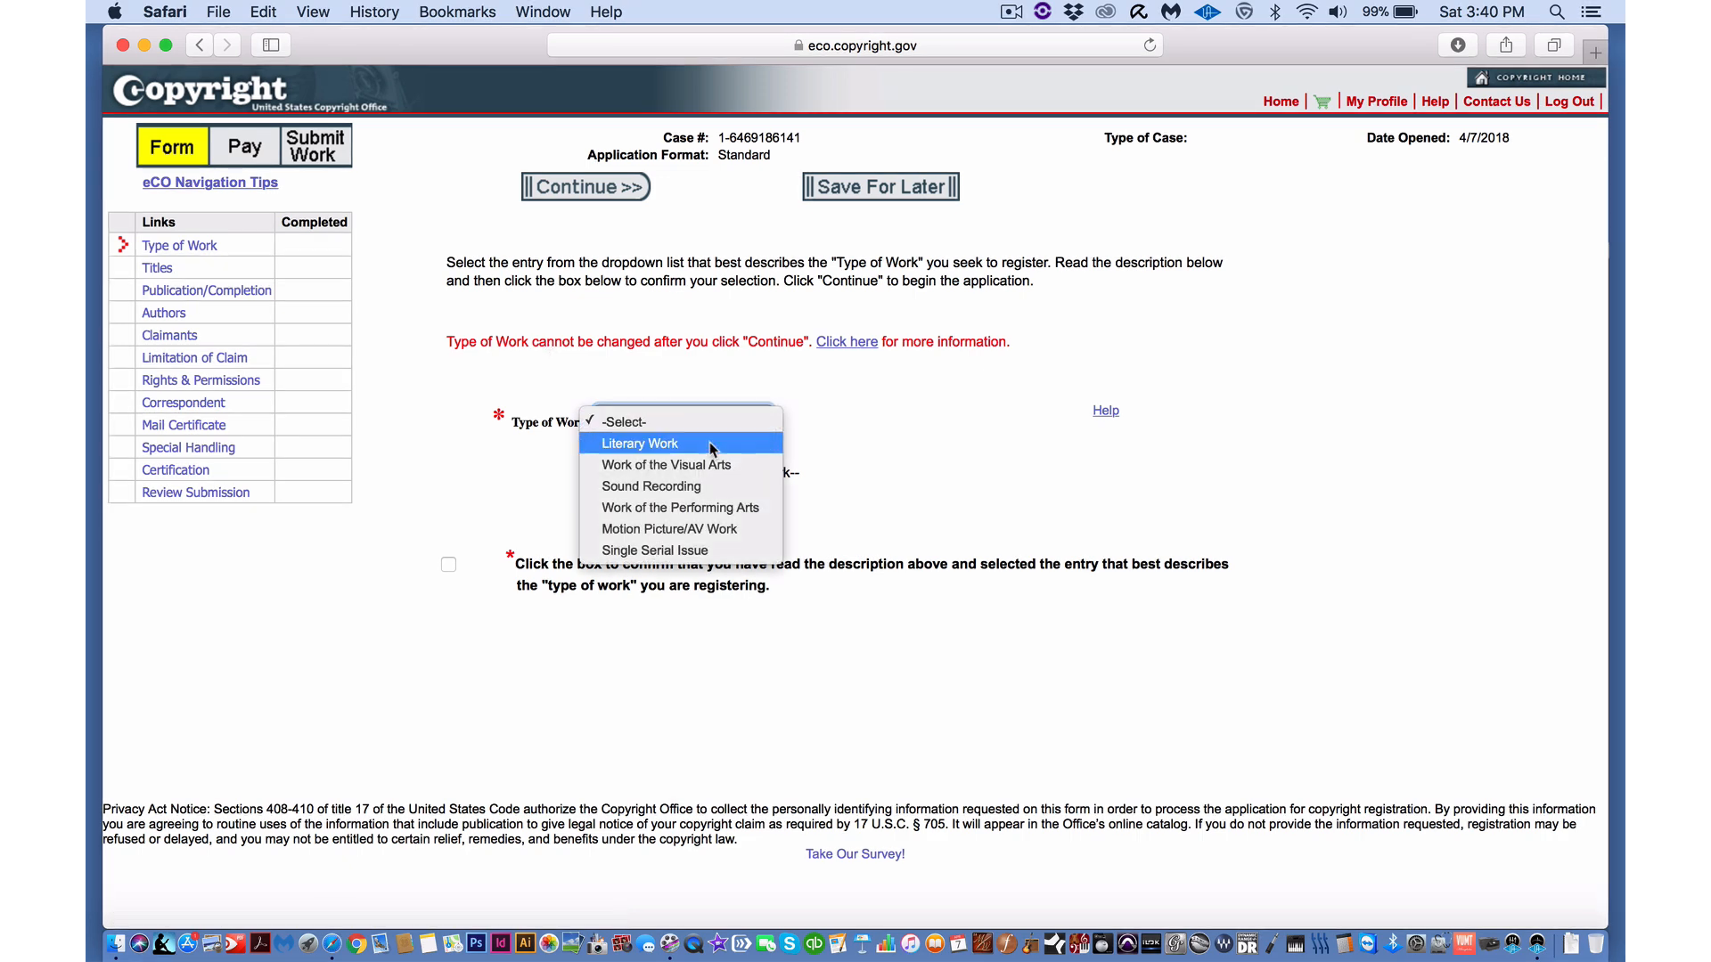
pyautogui.click(649, 487)
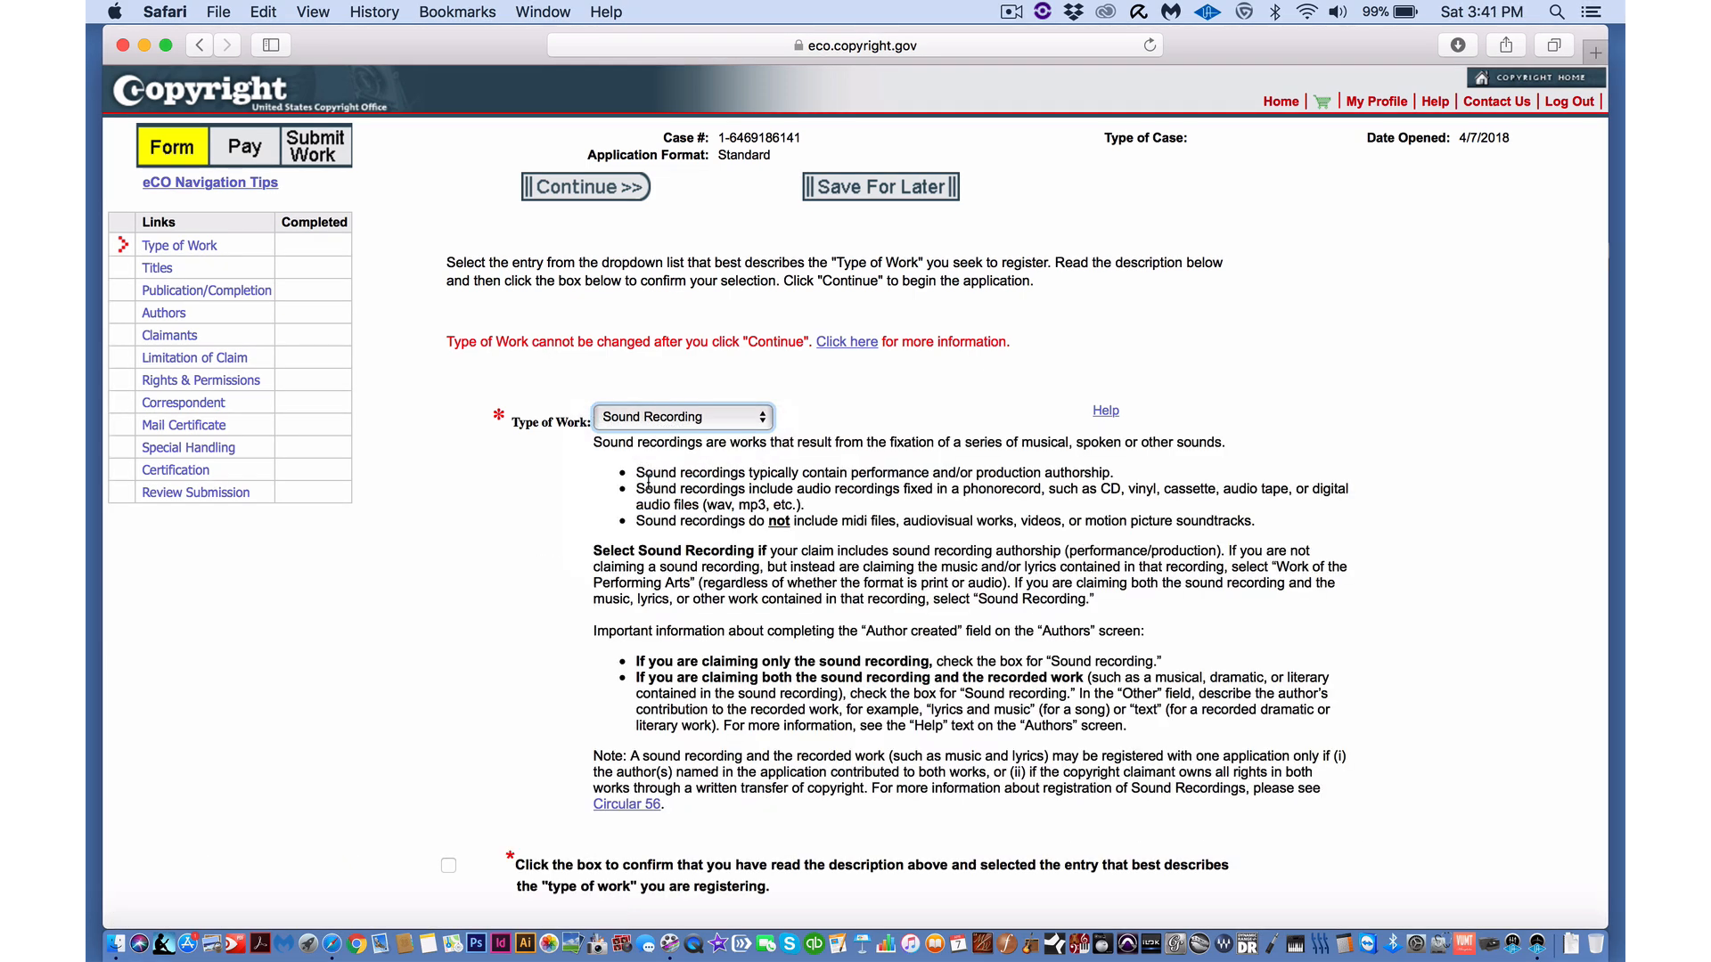
pyautogui.scroll(-5, 521, 560)
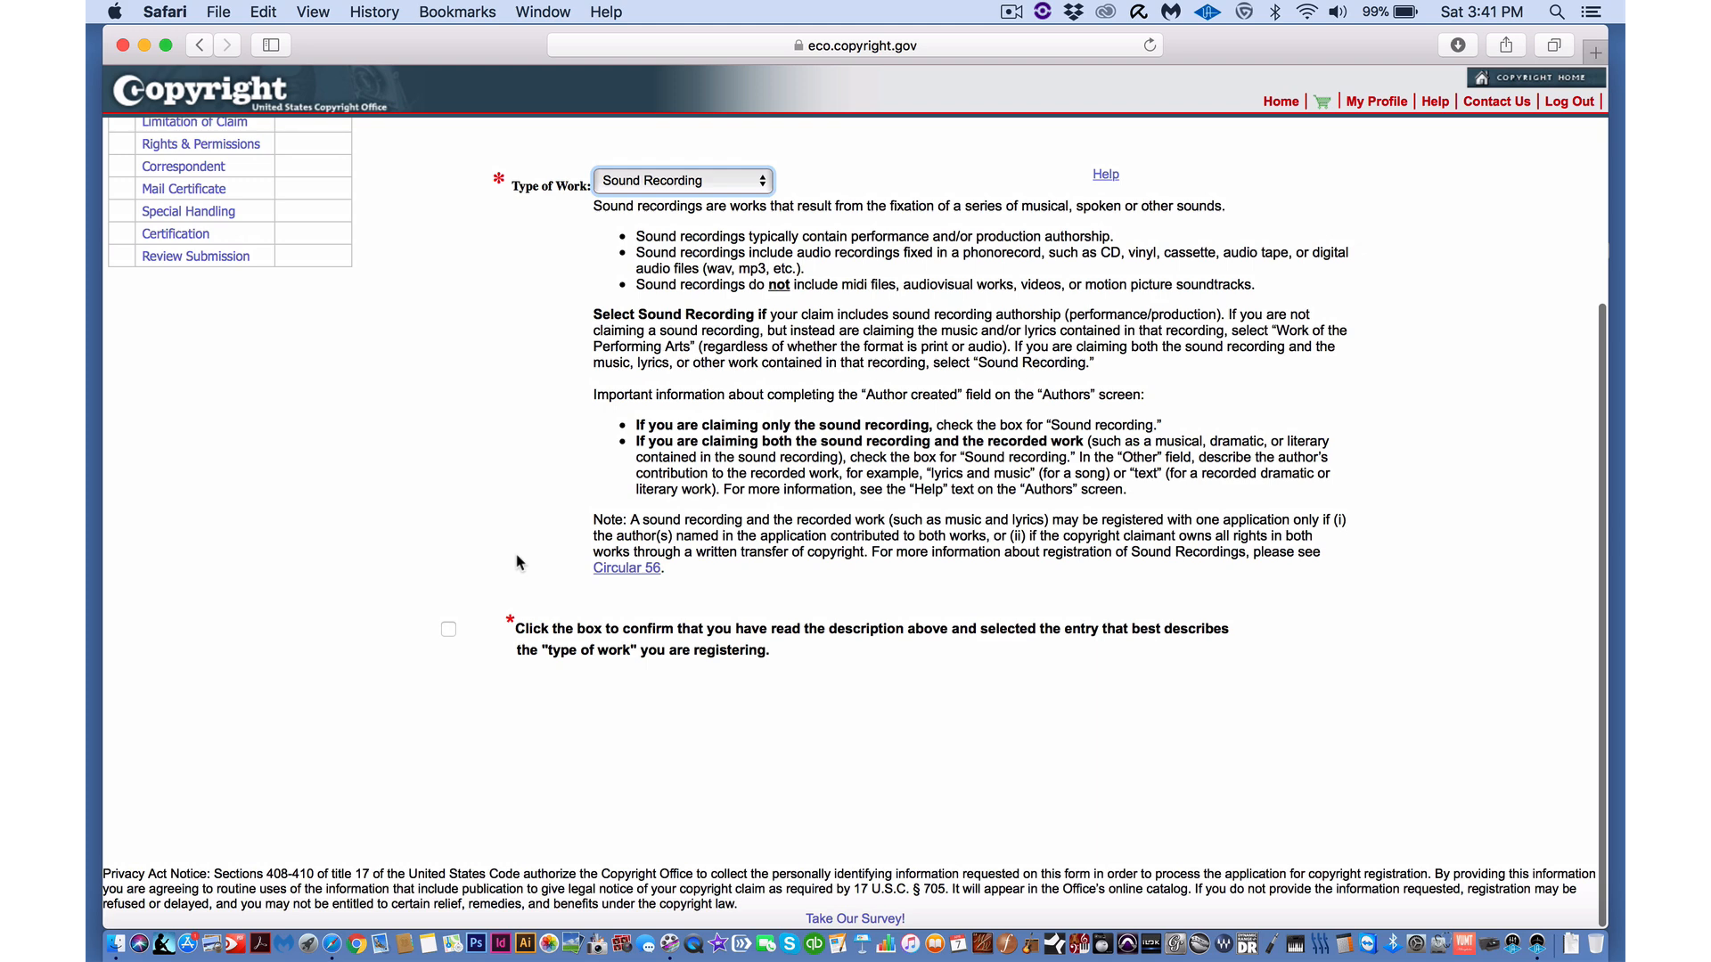
pyautogui.click(448, 629)
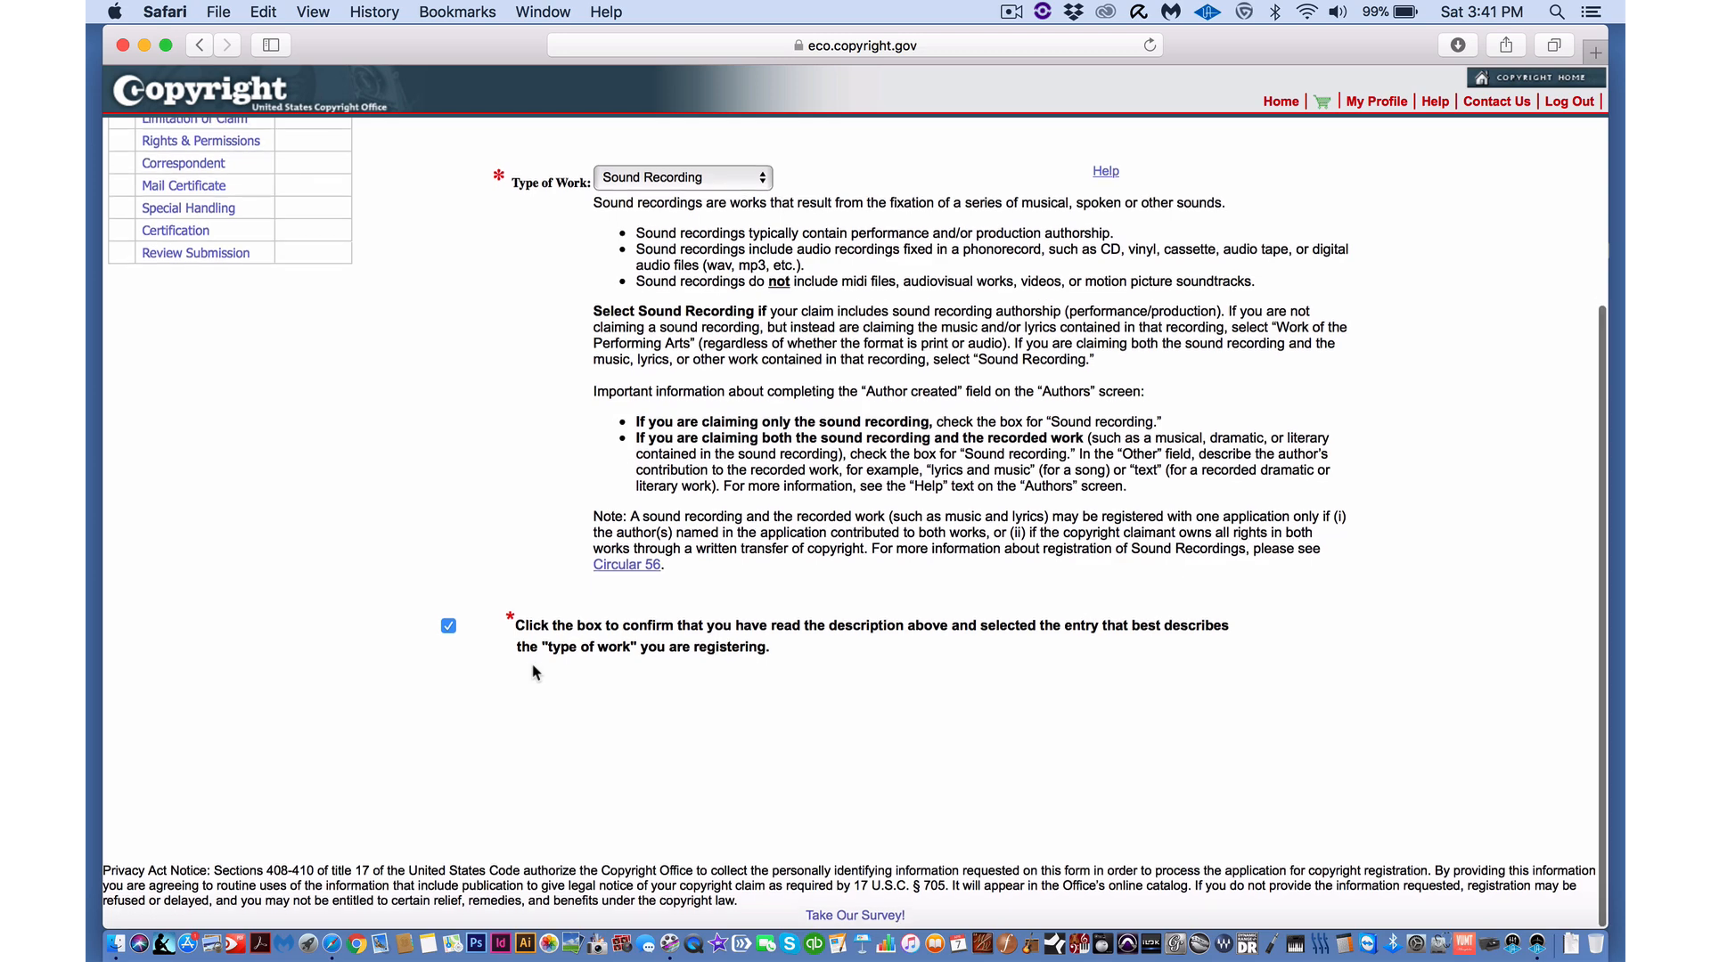
pyautogui.scroll(5, 624, 352)
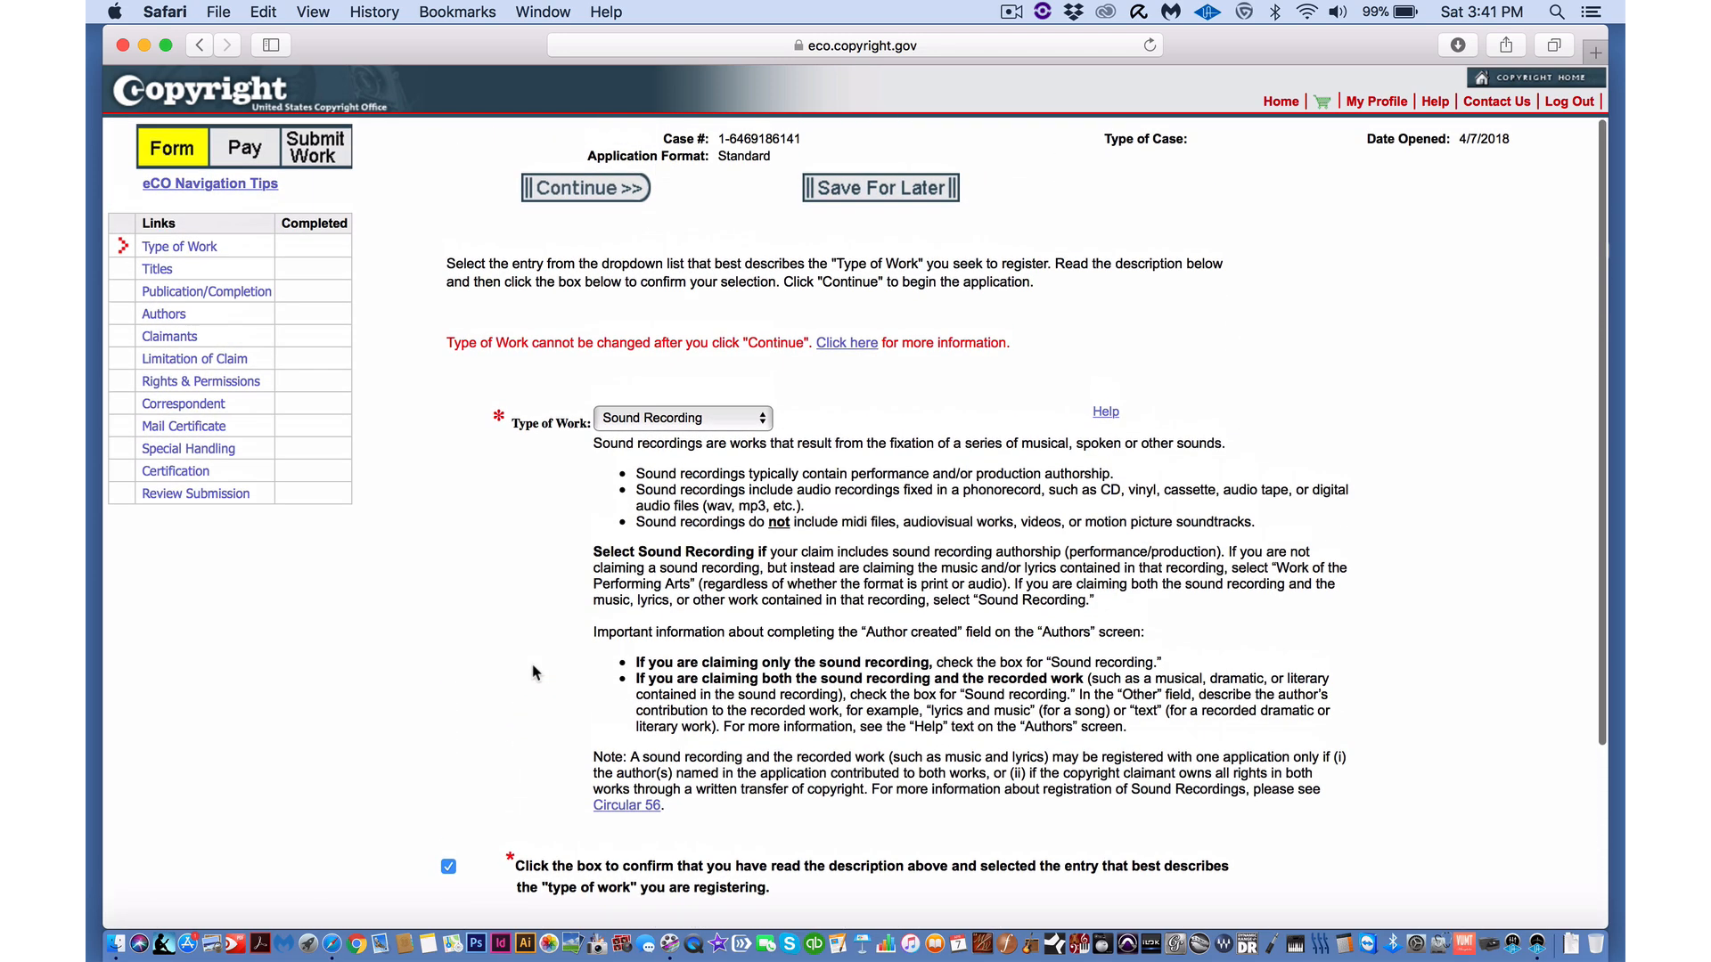
pyautogui.click(590, 188)
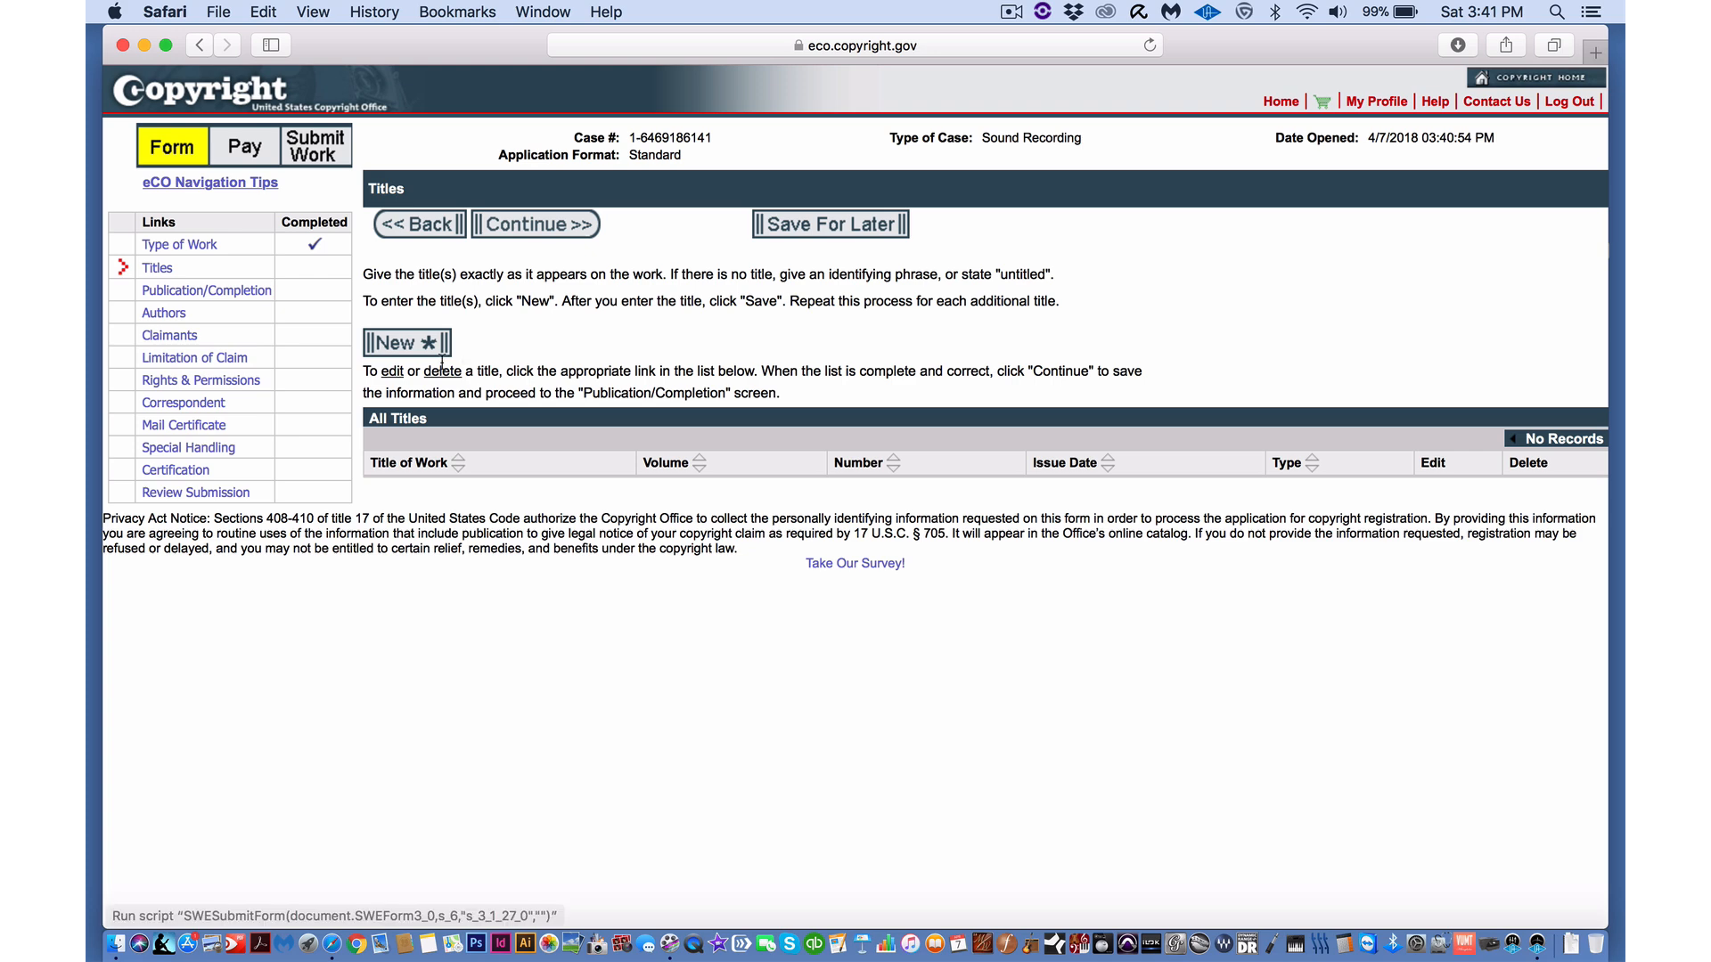
# - Add 'Everything' as the title of work being registered
pyautogui.click(408, 353)
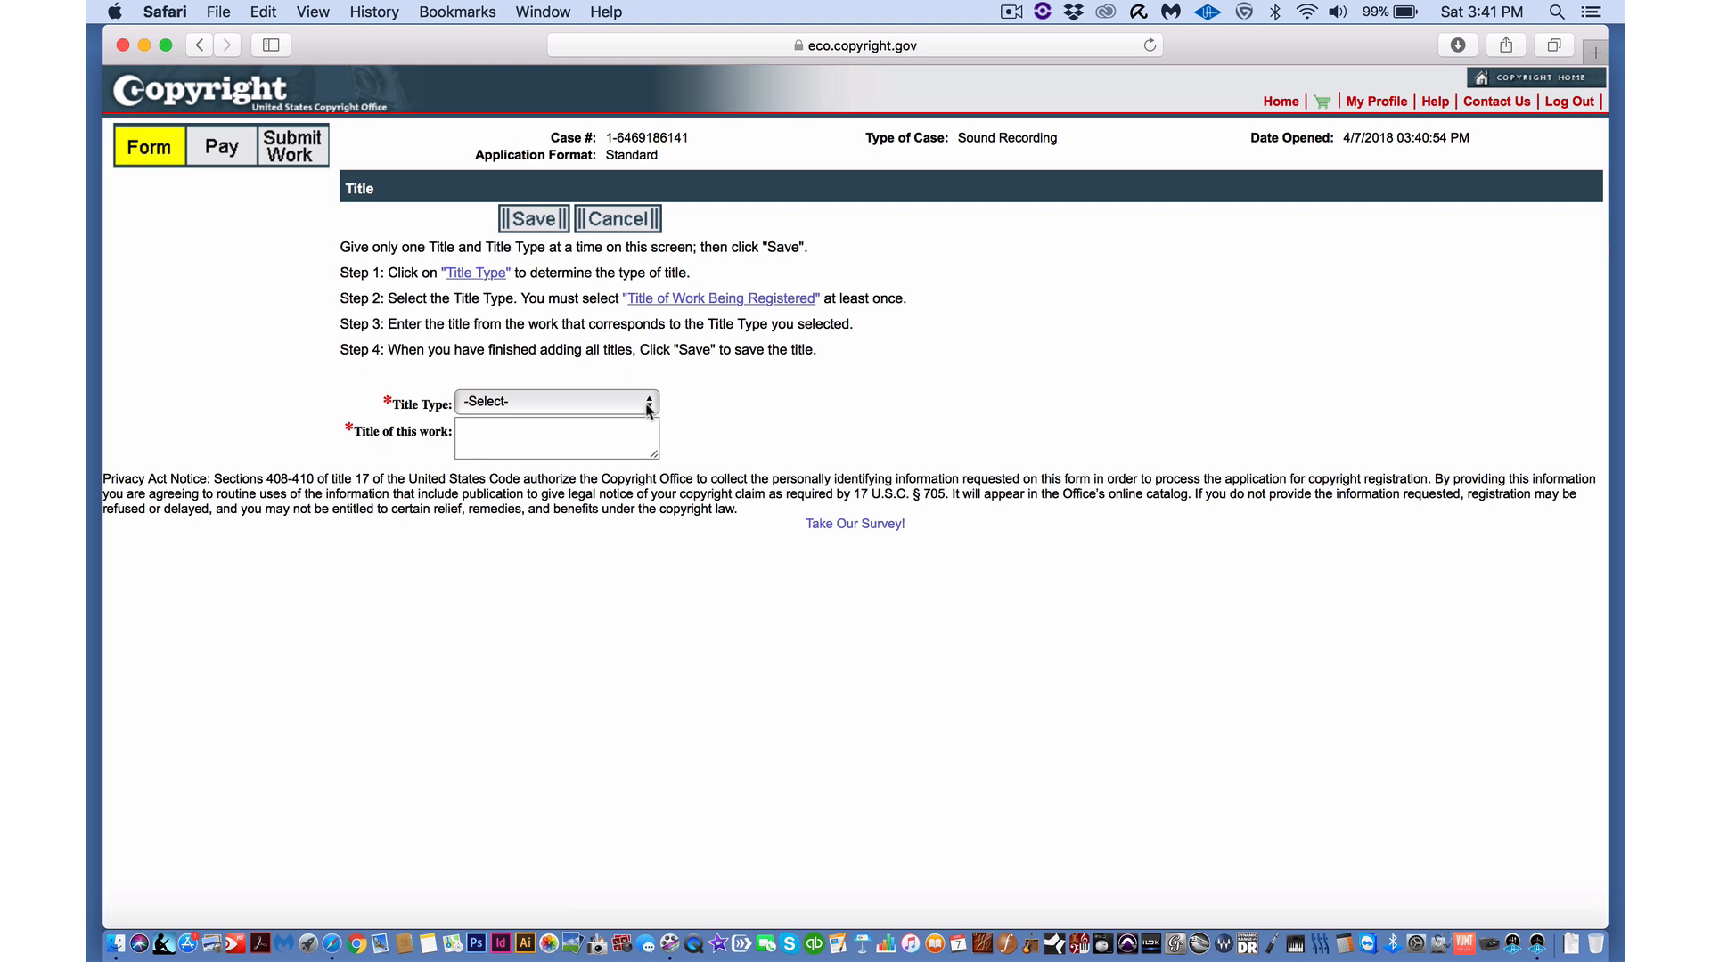
pyautogui.click(649, 408)
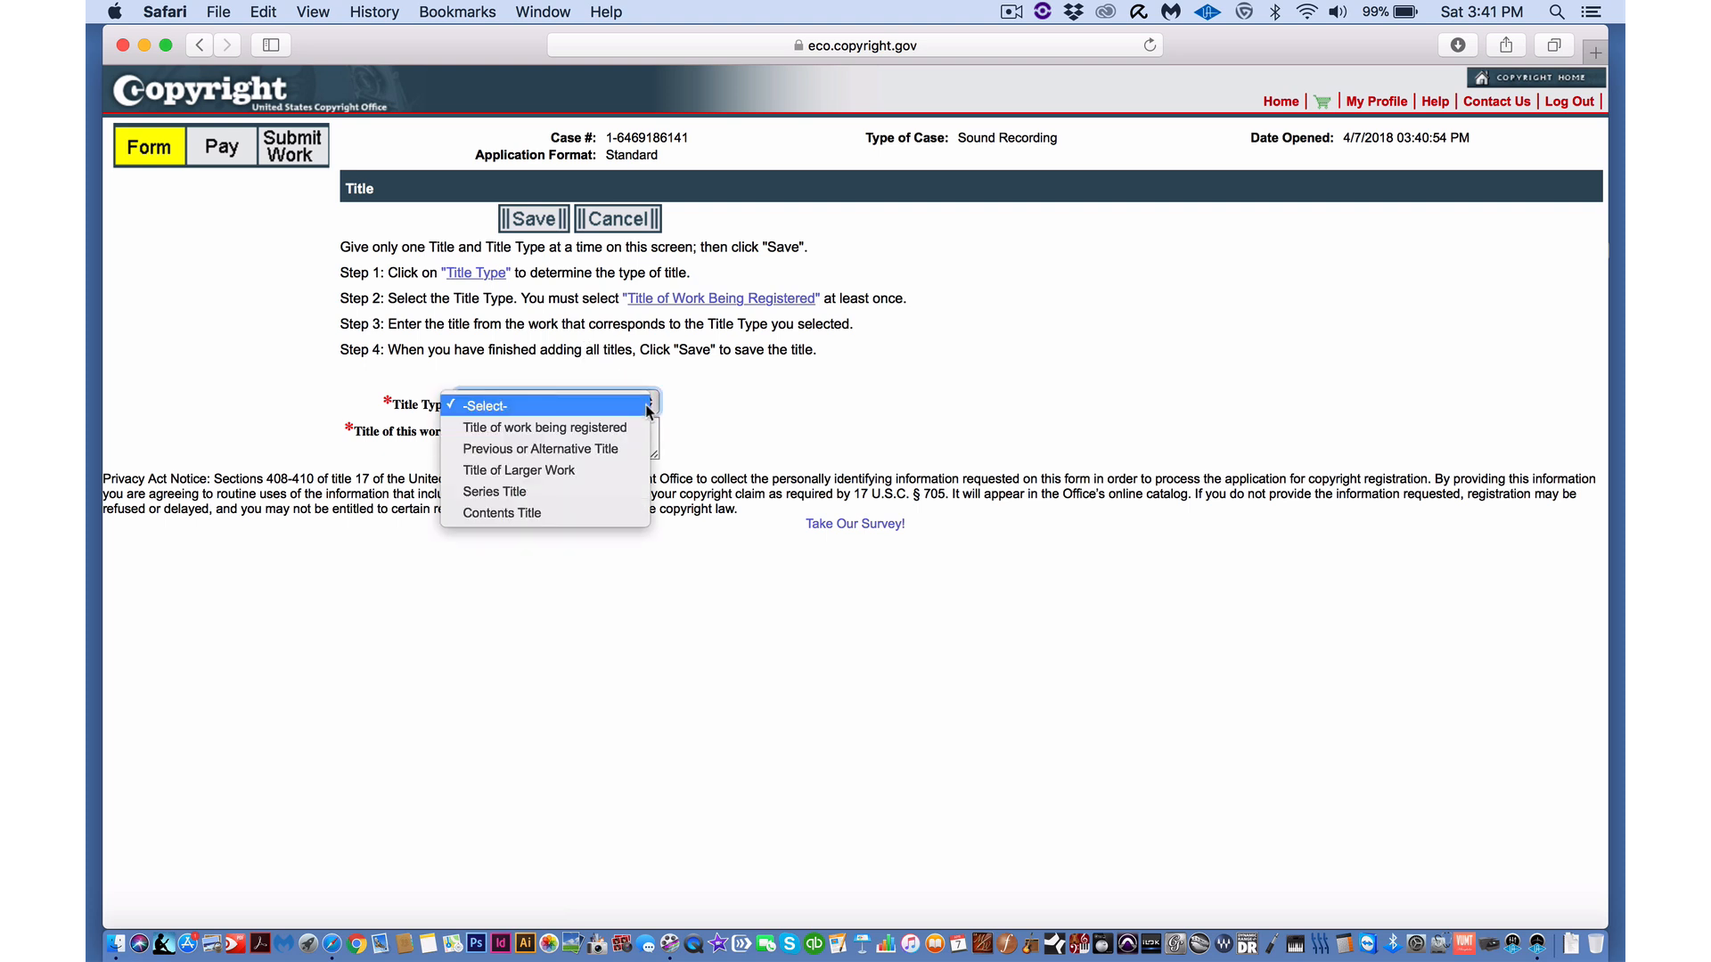
pyautogui.click(580, 427)
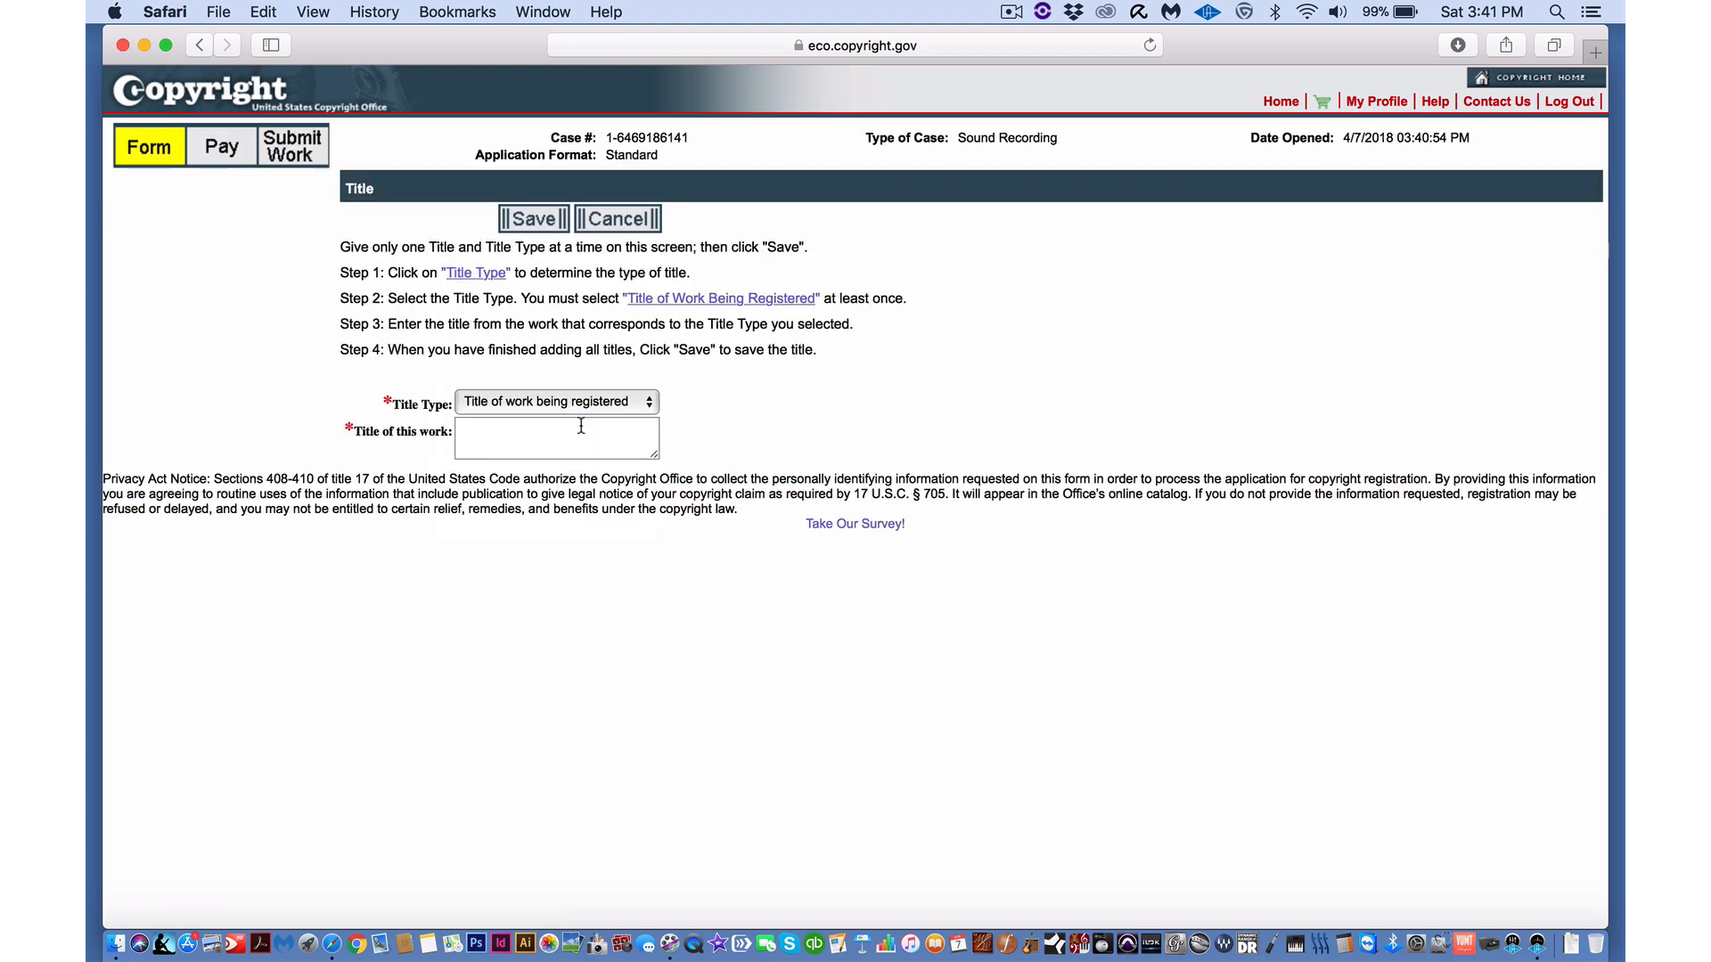
pyautogui.click(581, 427)
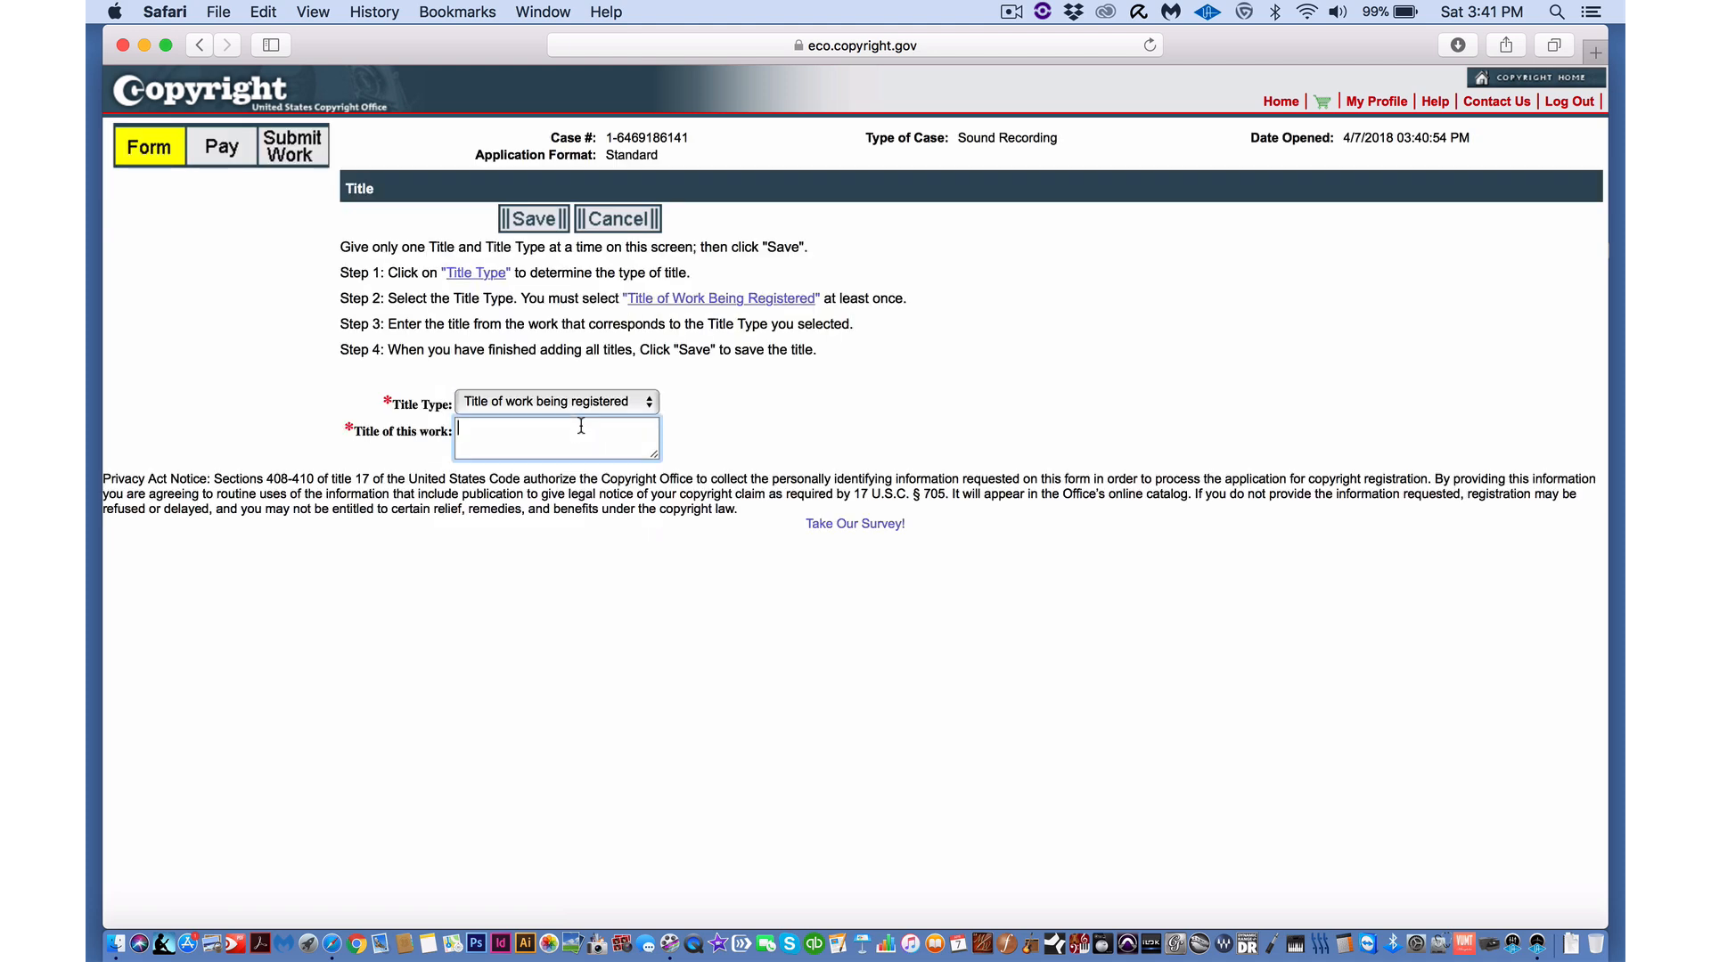
pyautogui.write('Everything')
pyautogui.click(543, 220)
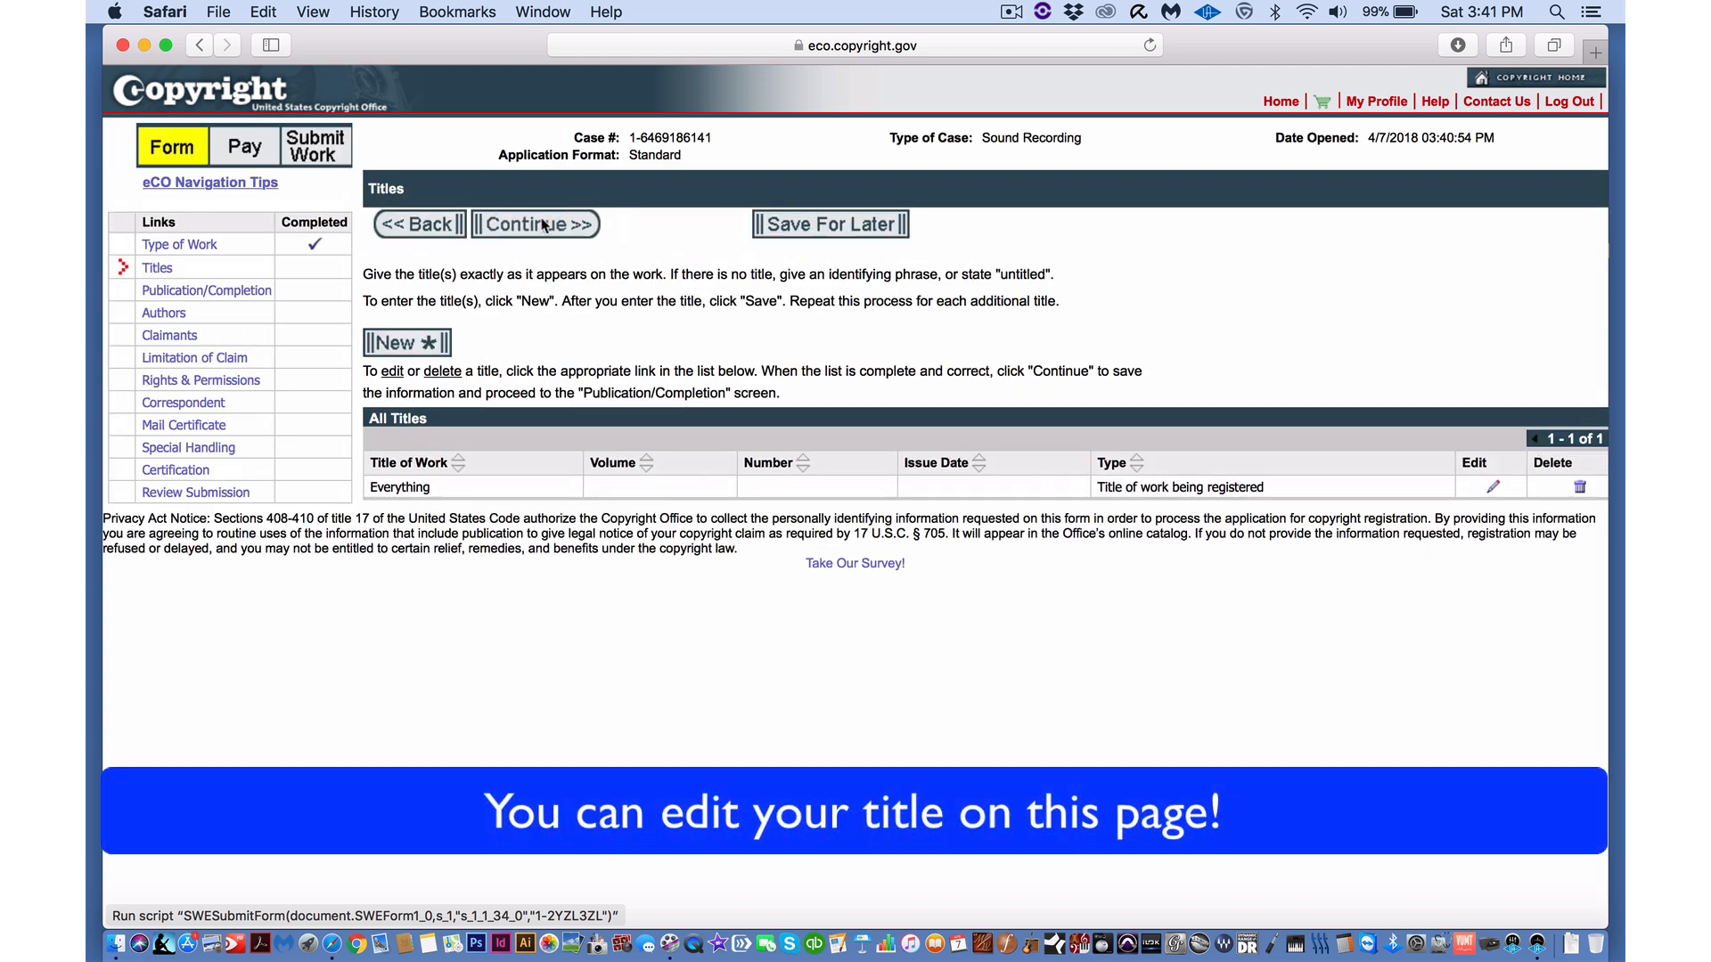
# - Mark the work as not published, with 2018 as the year of completion
pyautogui.click(536, 229)
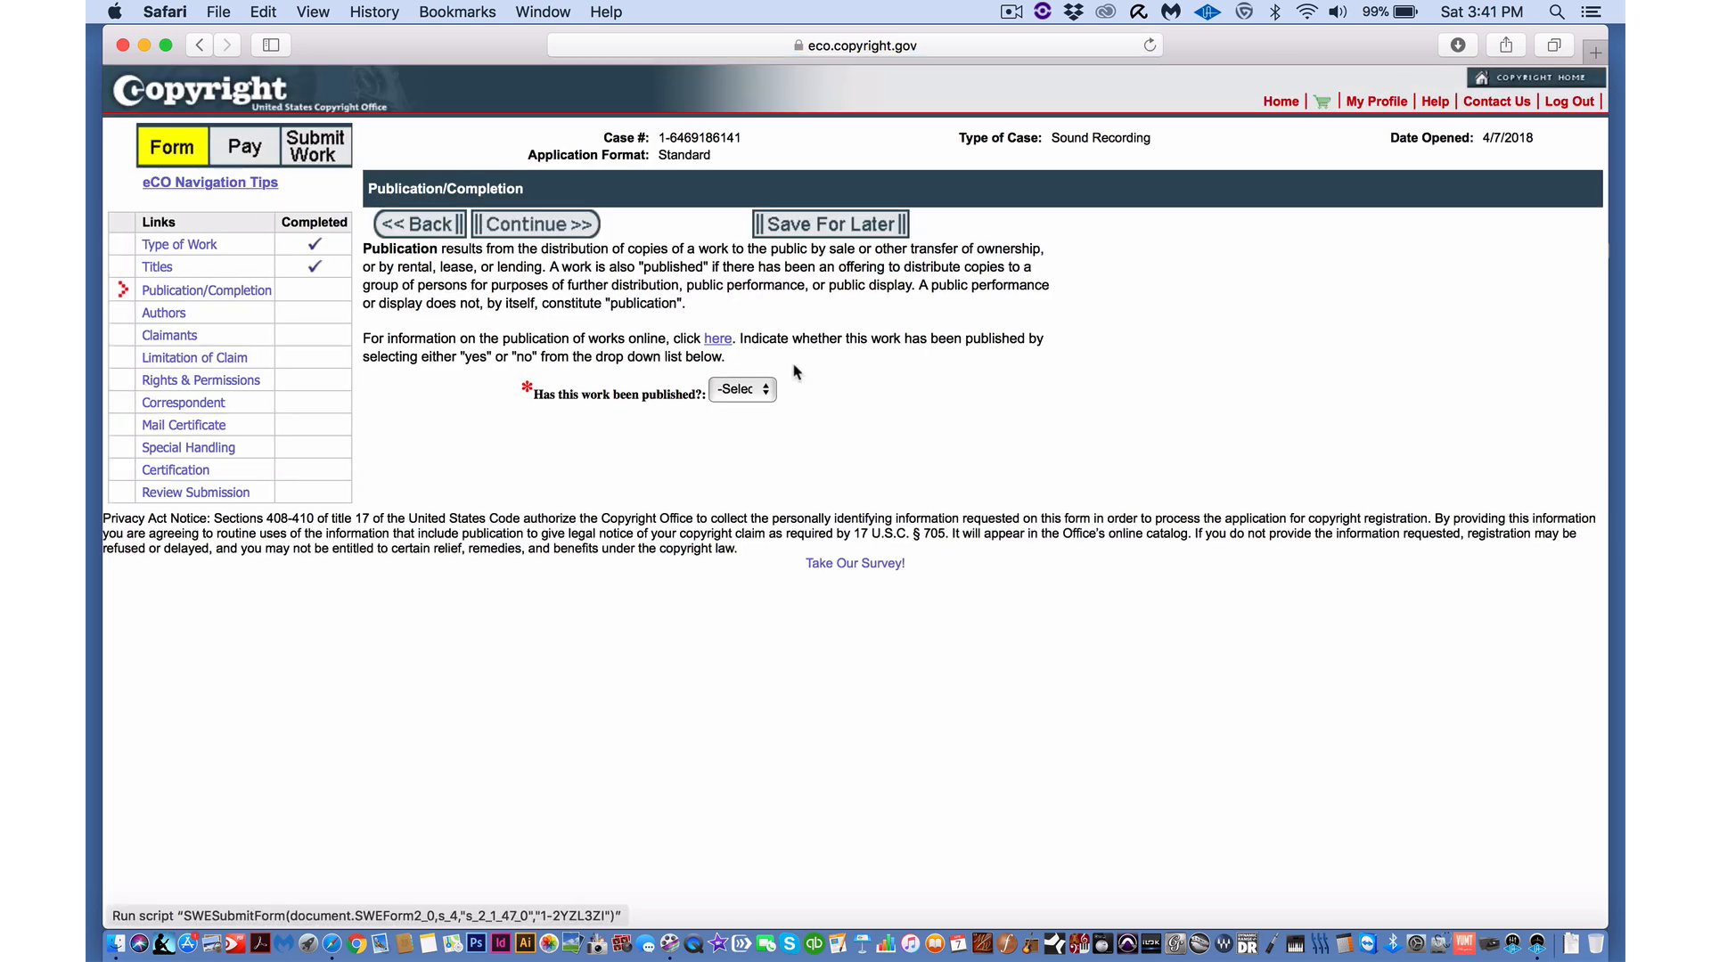
pyautogui.click(770, 398)
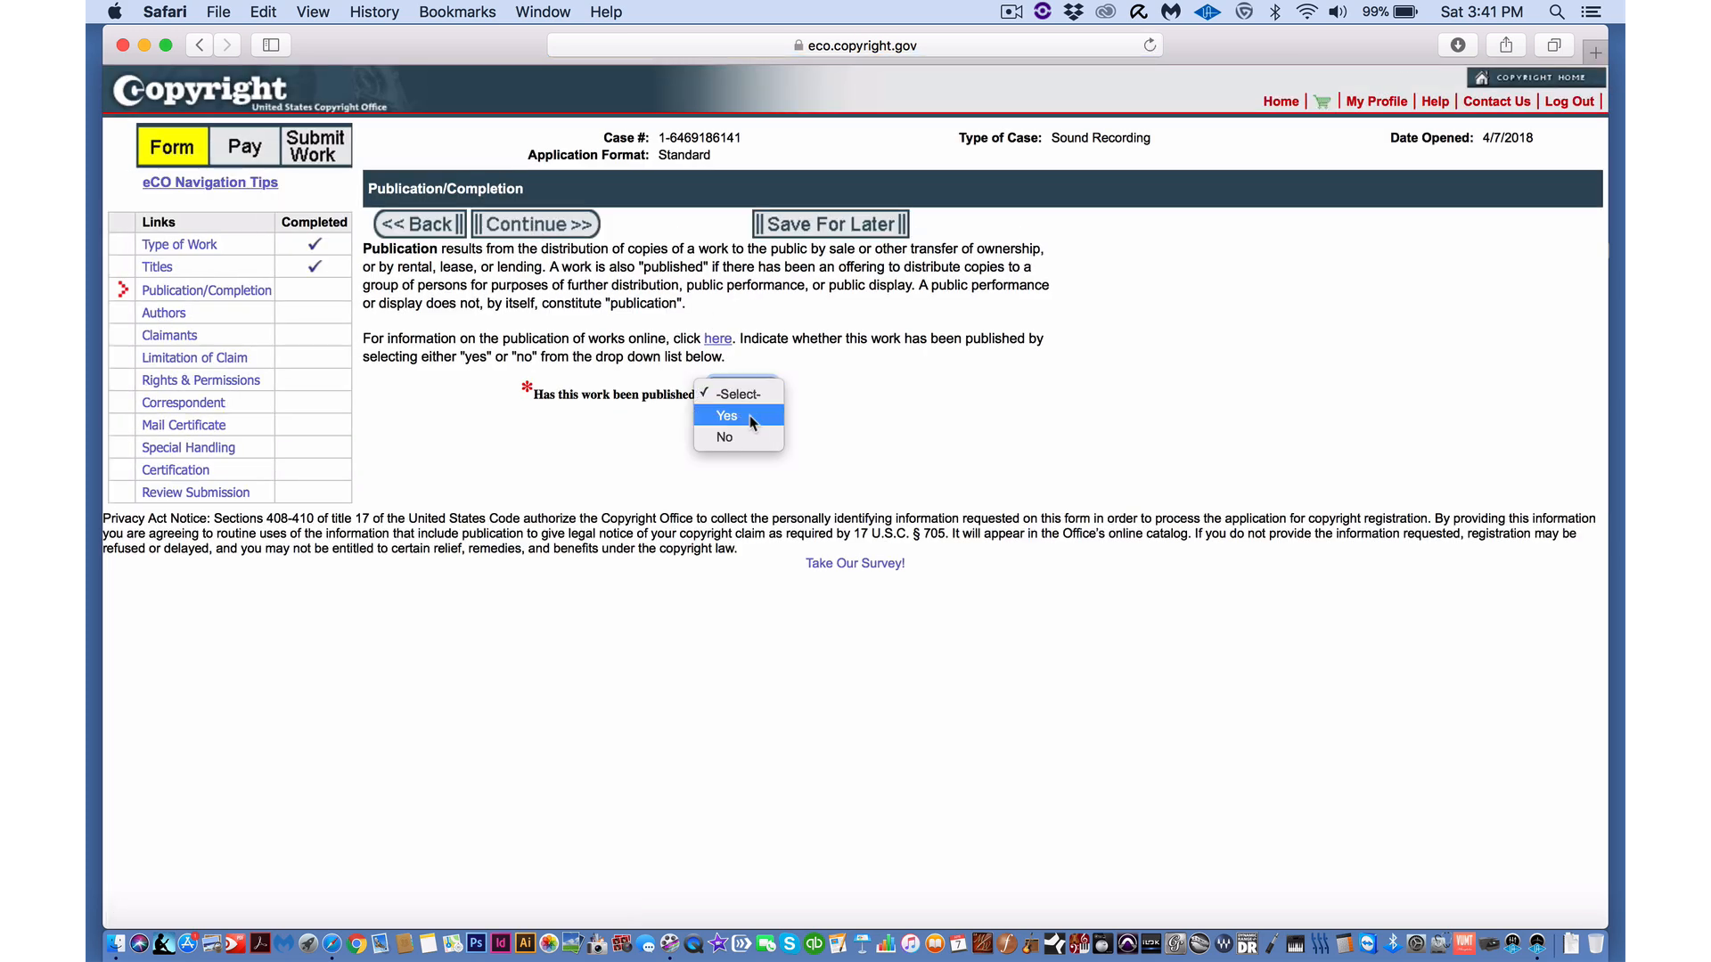
pyautogui.click(729, 438)
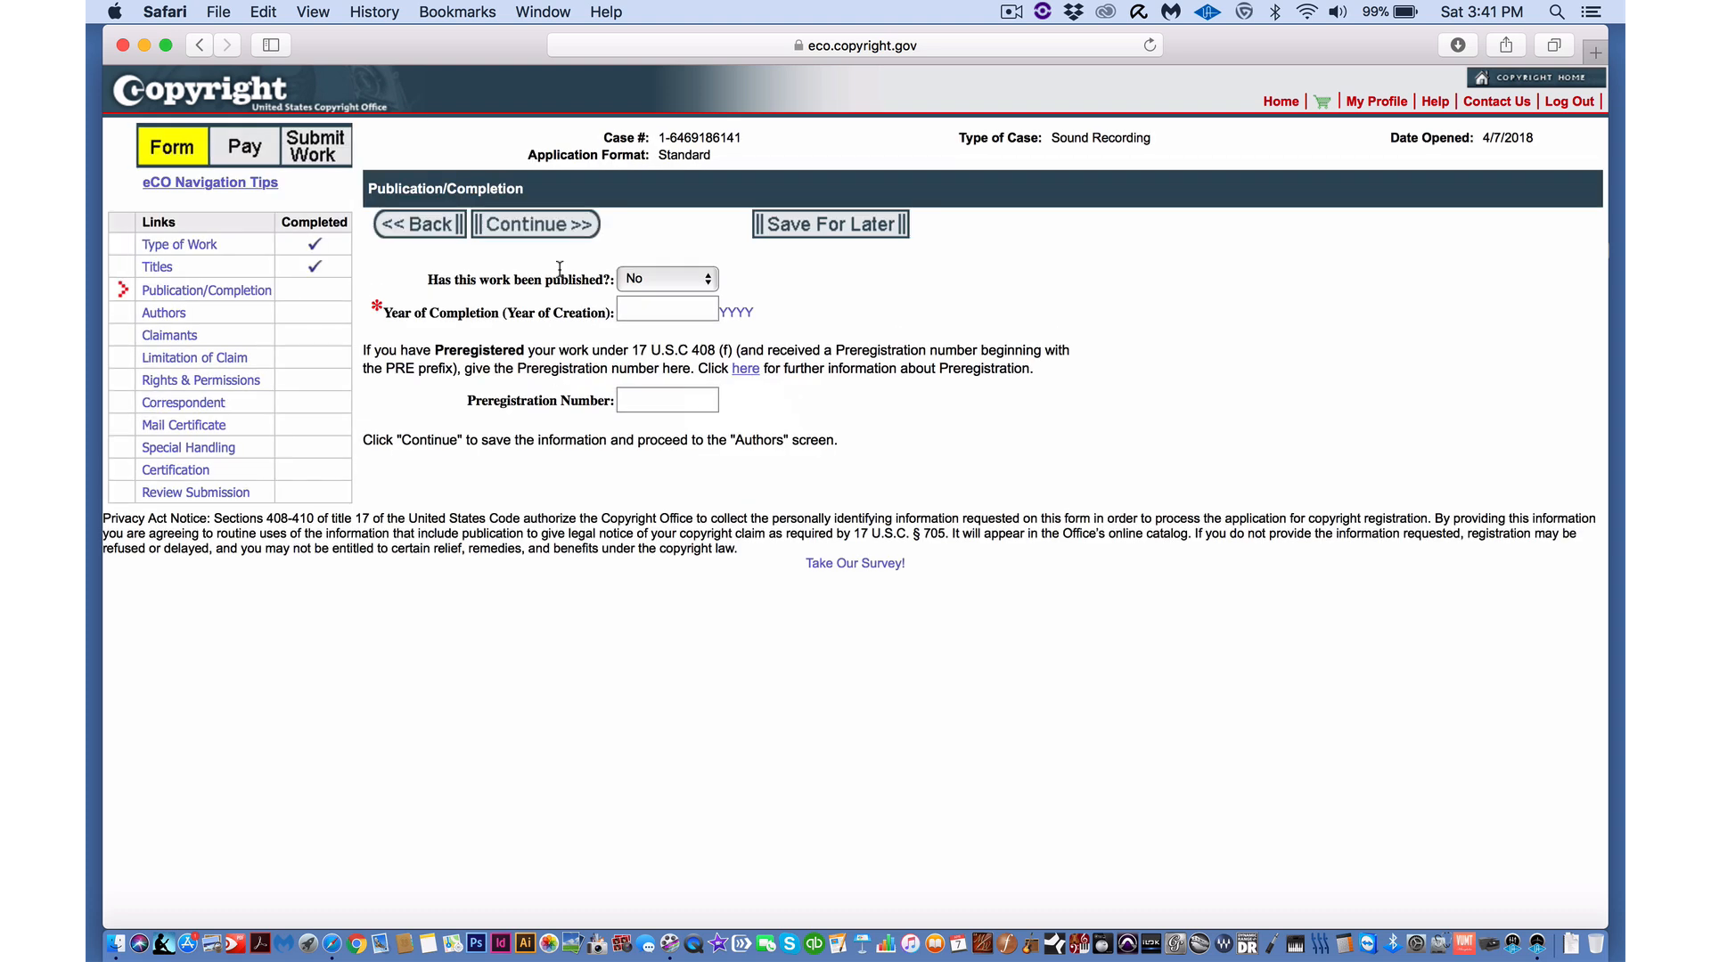
pyautogui.click(653, 312)
pyautogui.write('2018')
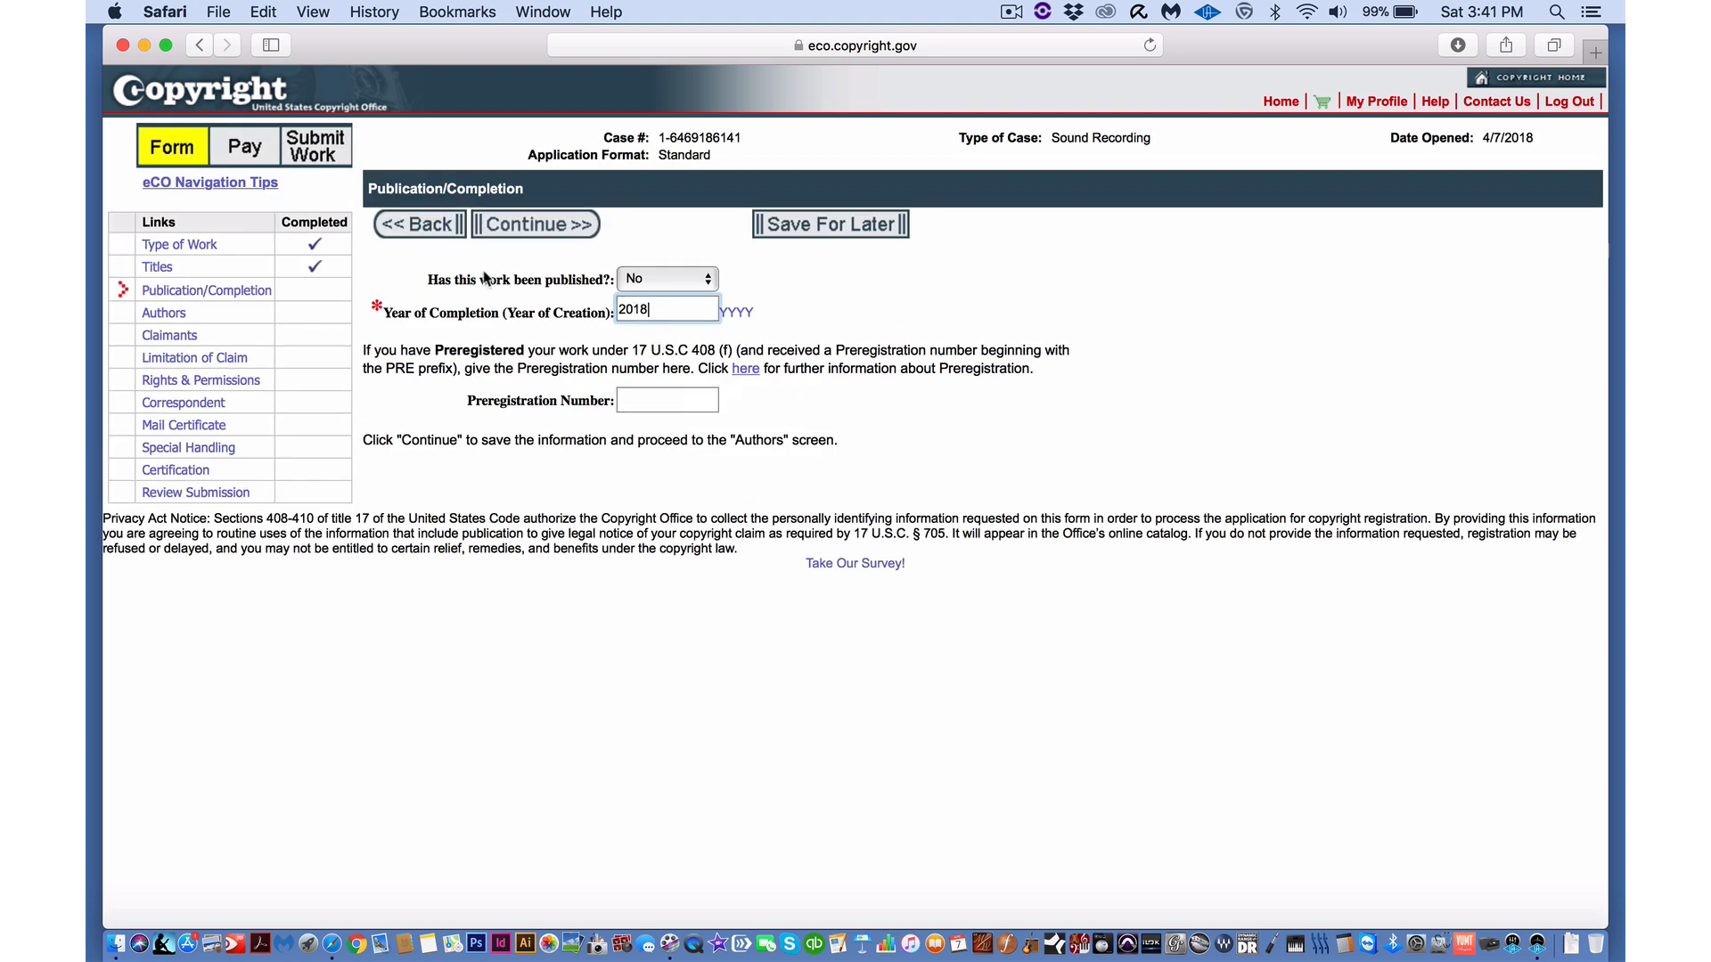
pyautogui.click(521, 226)
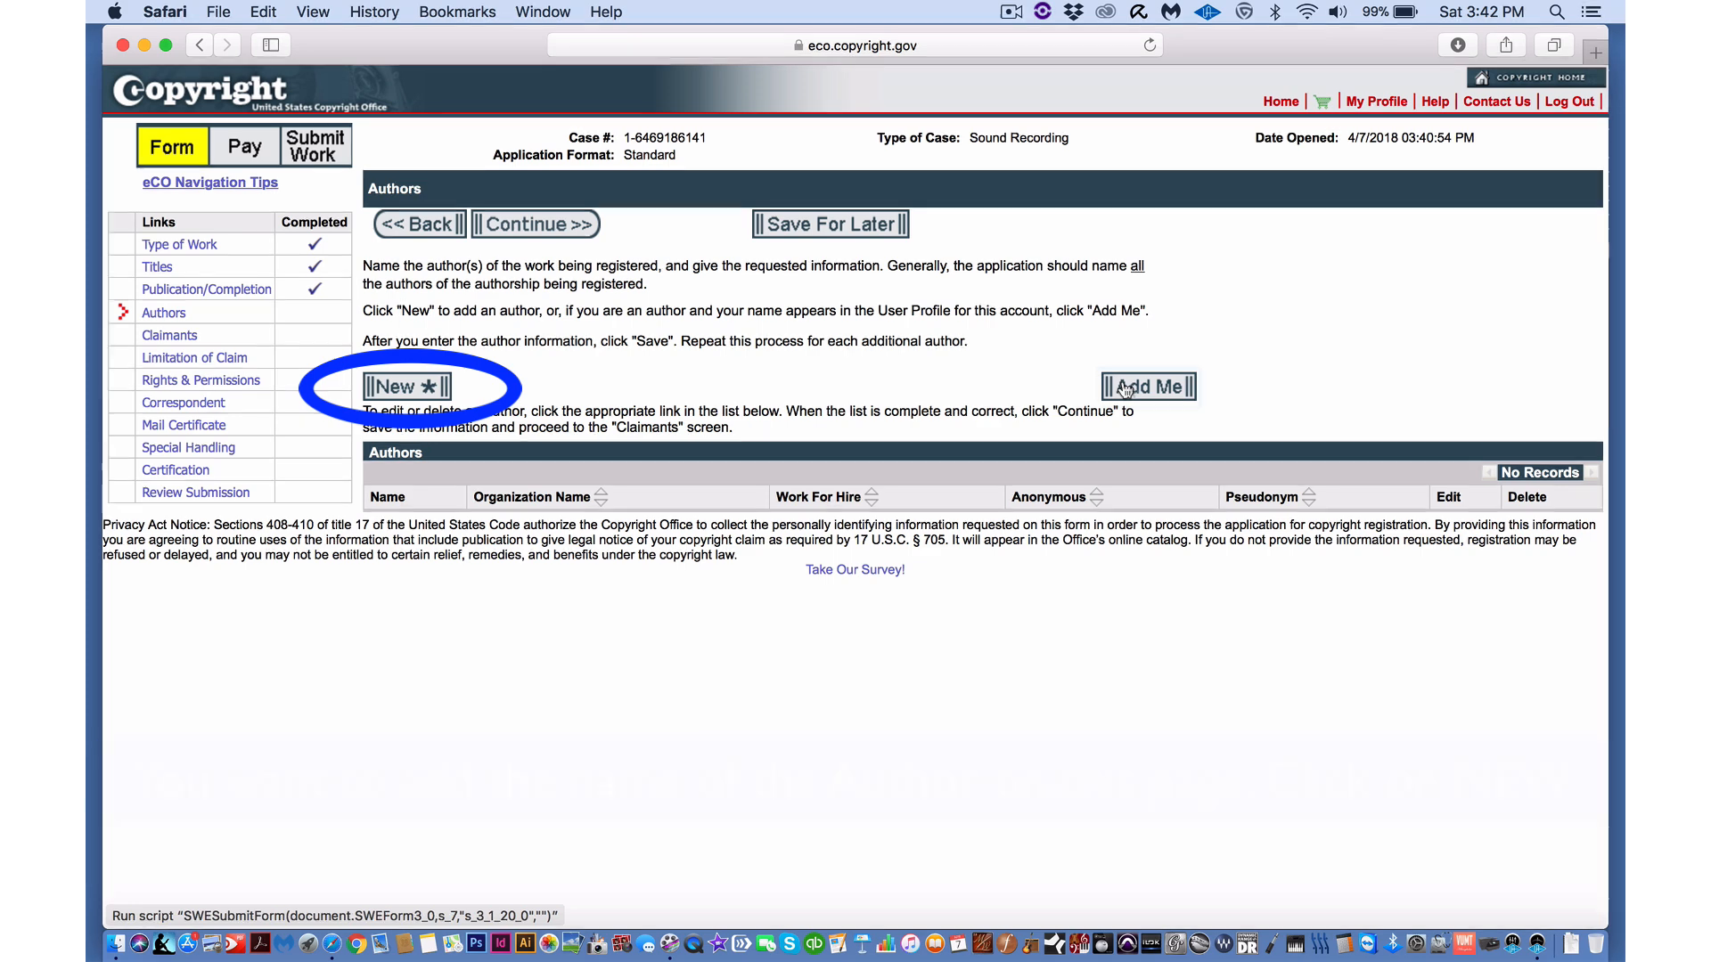
# - Add the account holder as author: not for hire, US citizen, birth year, death N/A
pyautogui.click(1125, 388)
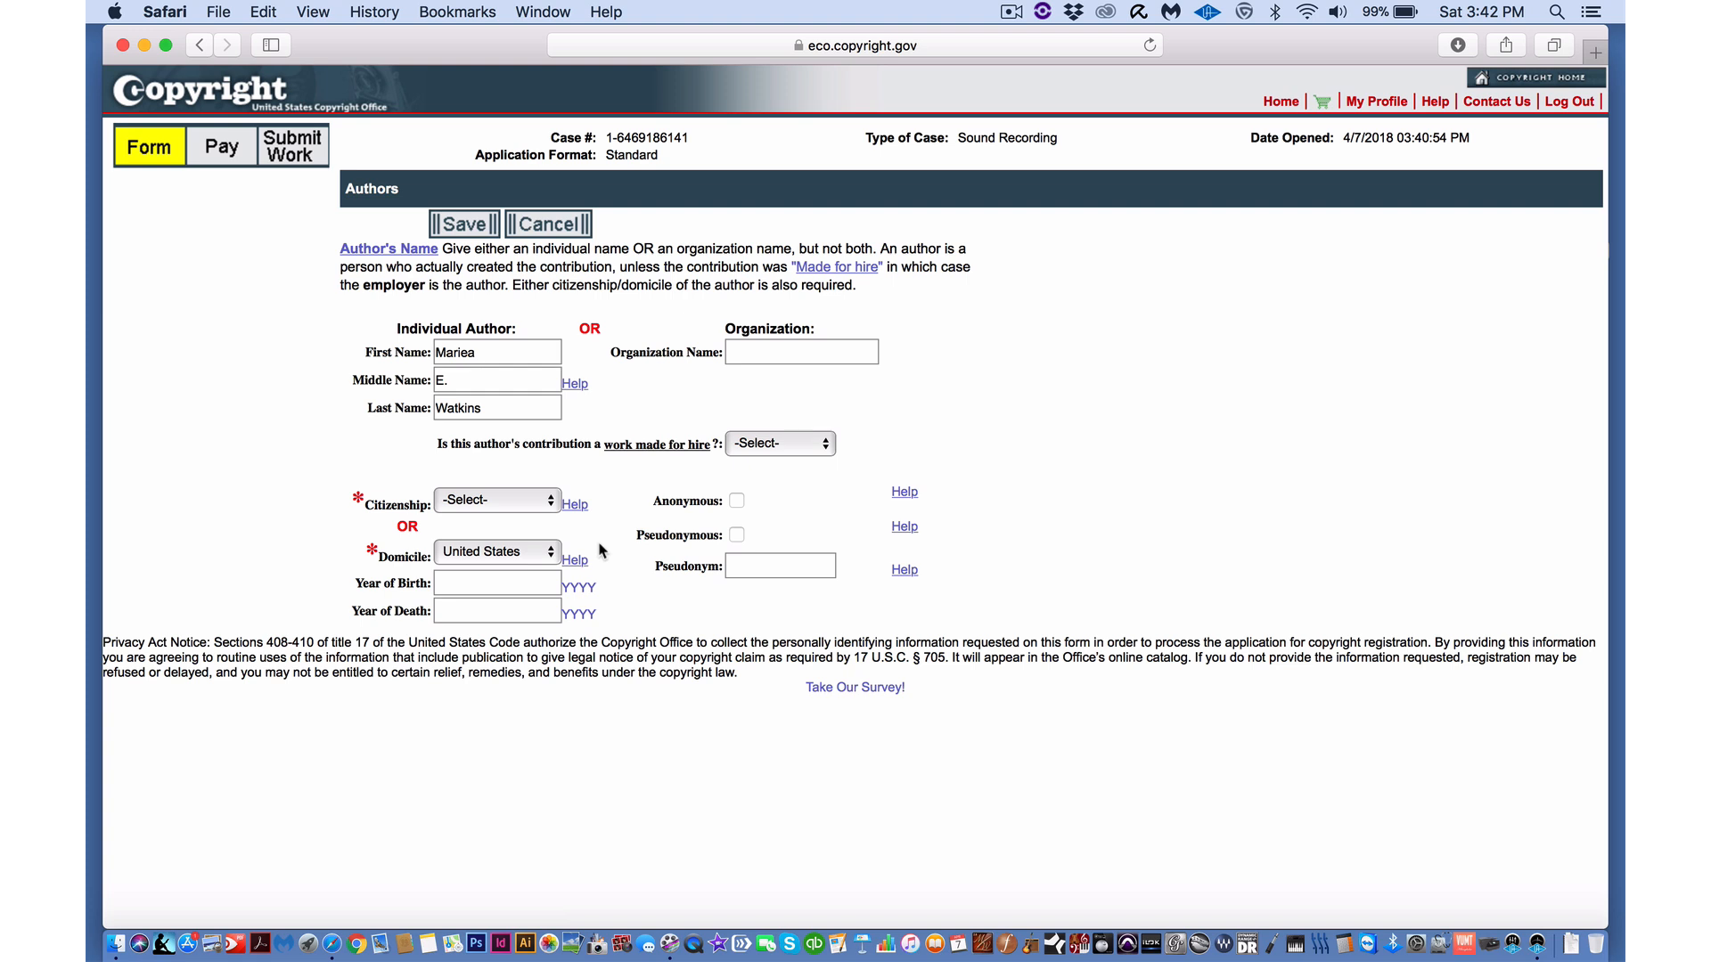
pyautogui.click(818, 446)
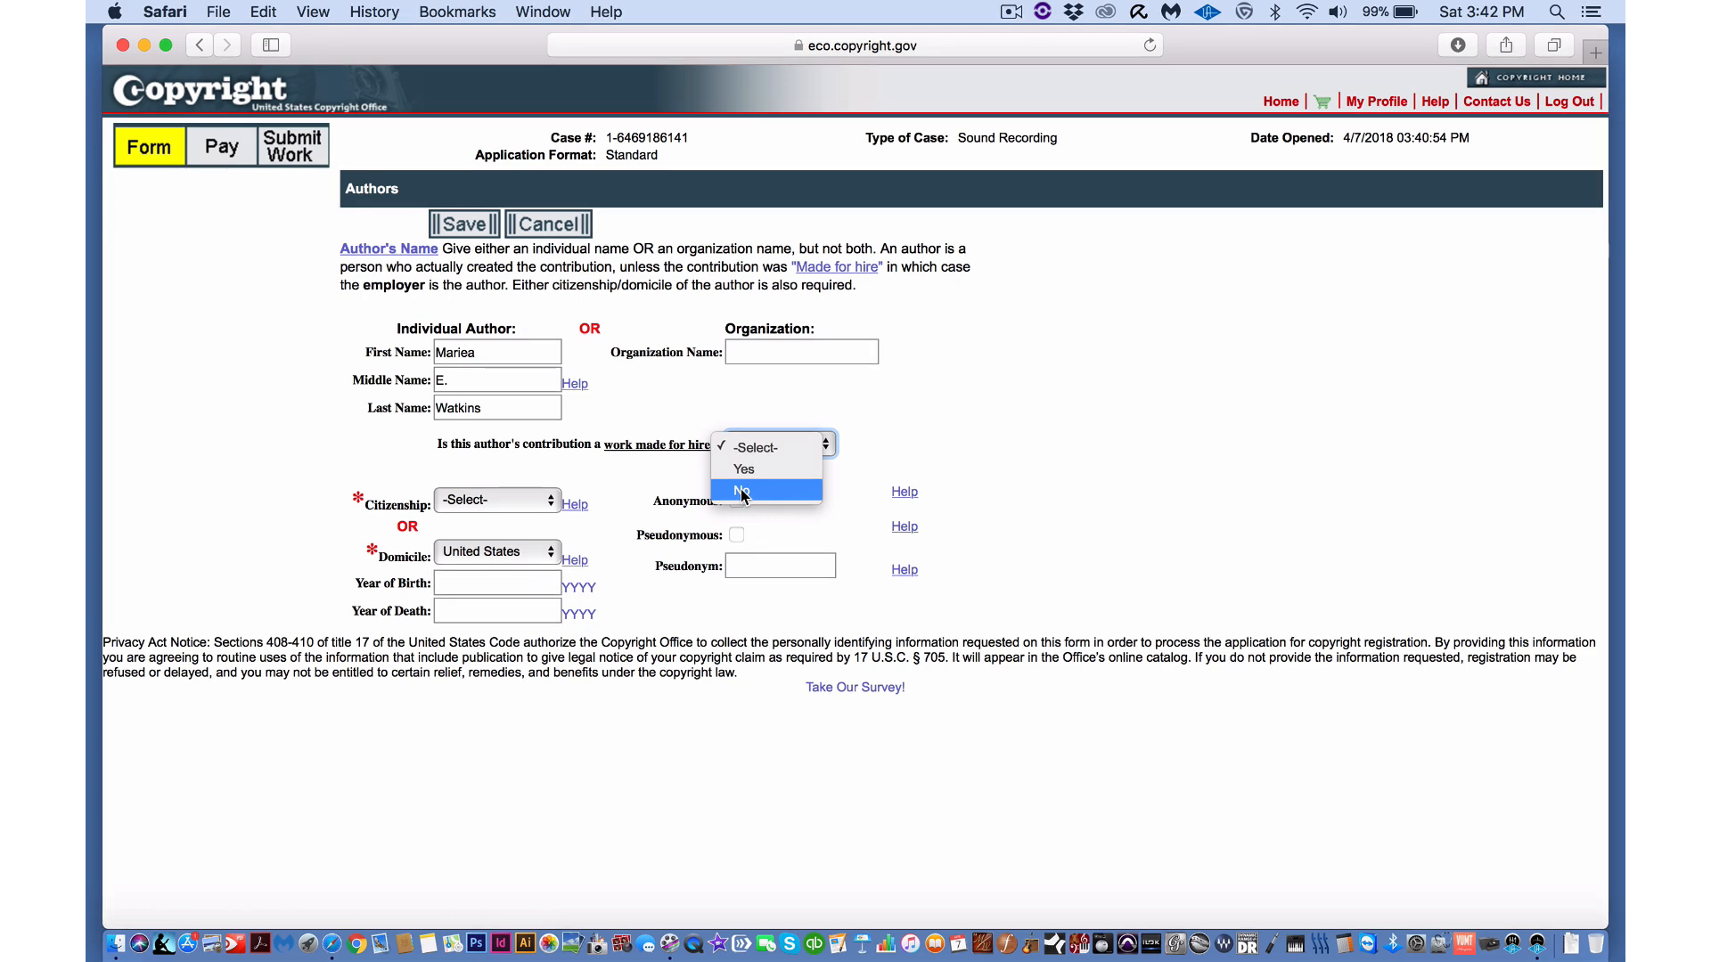
pyautogui.click(741, 491)
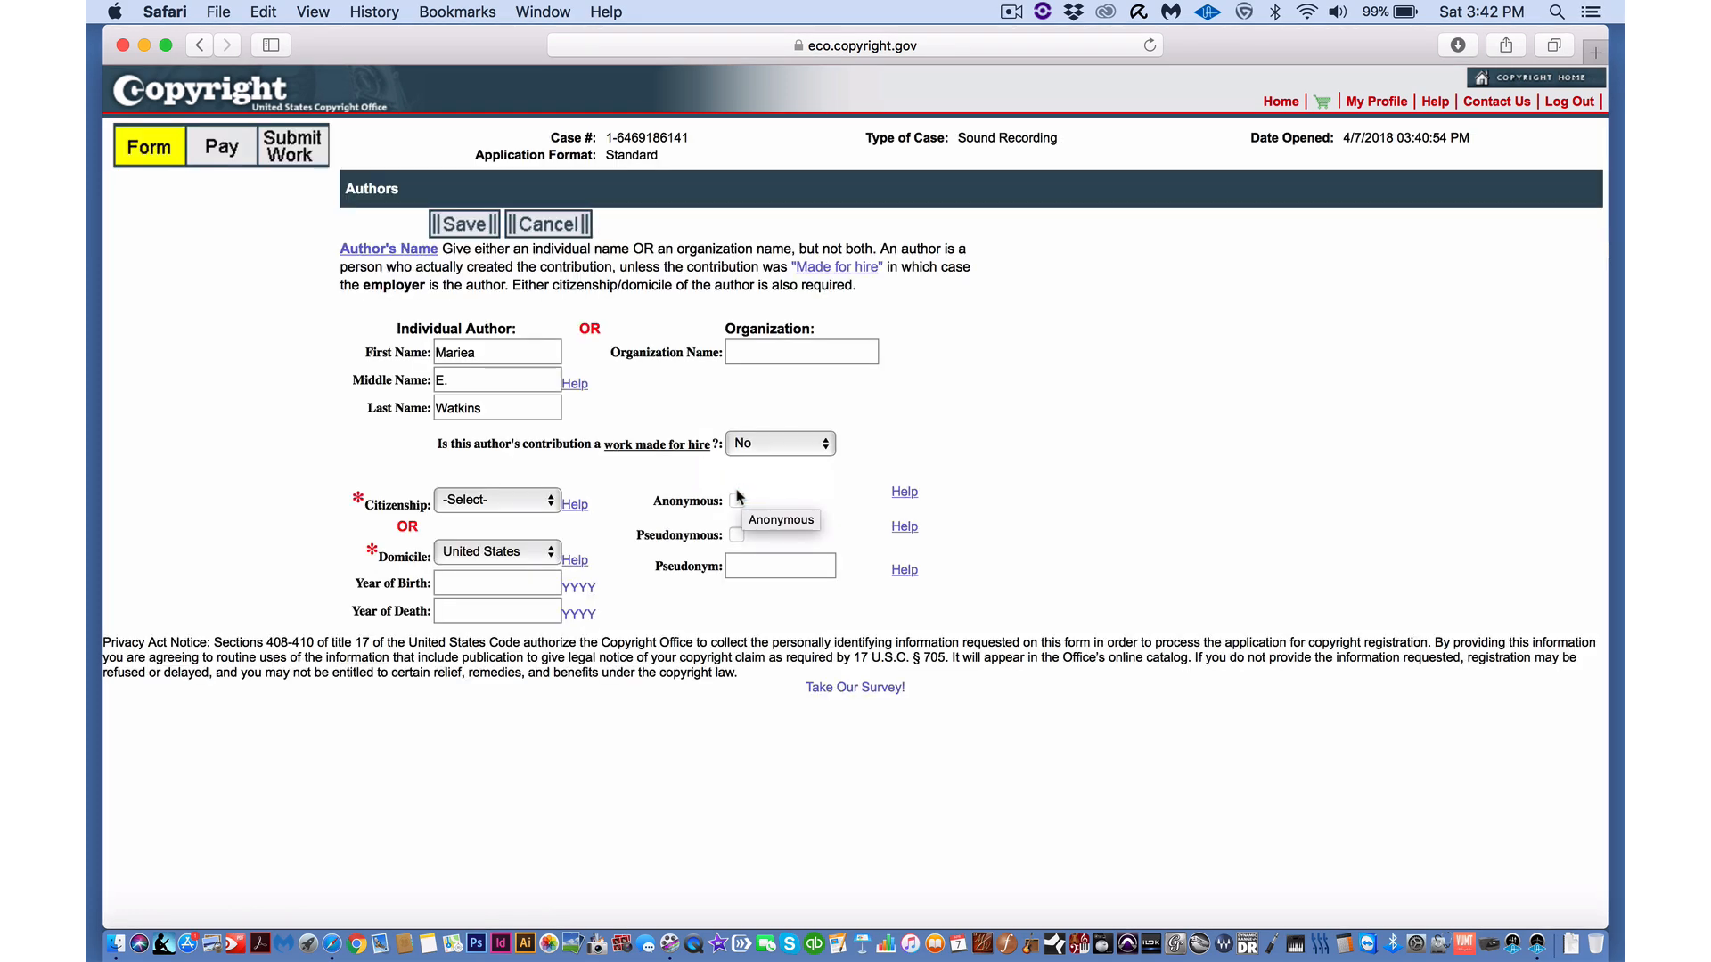
pyautogui.click(548, 505)
pyautogui.click(521, 529)
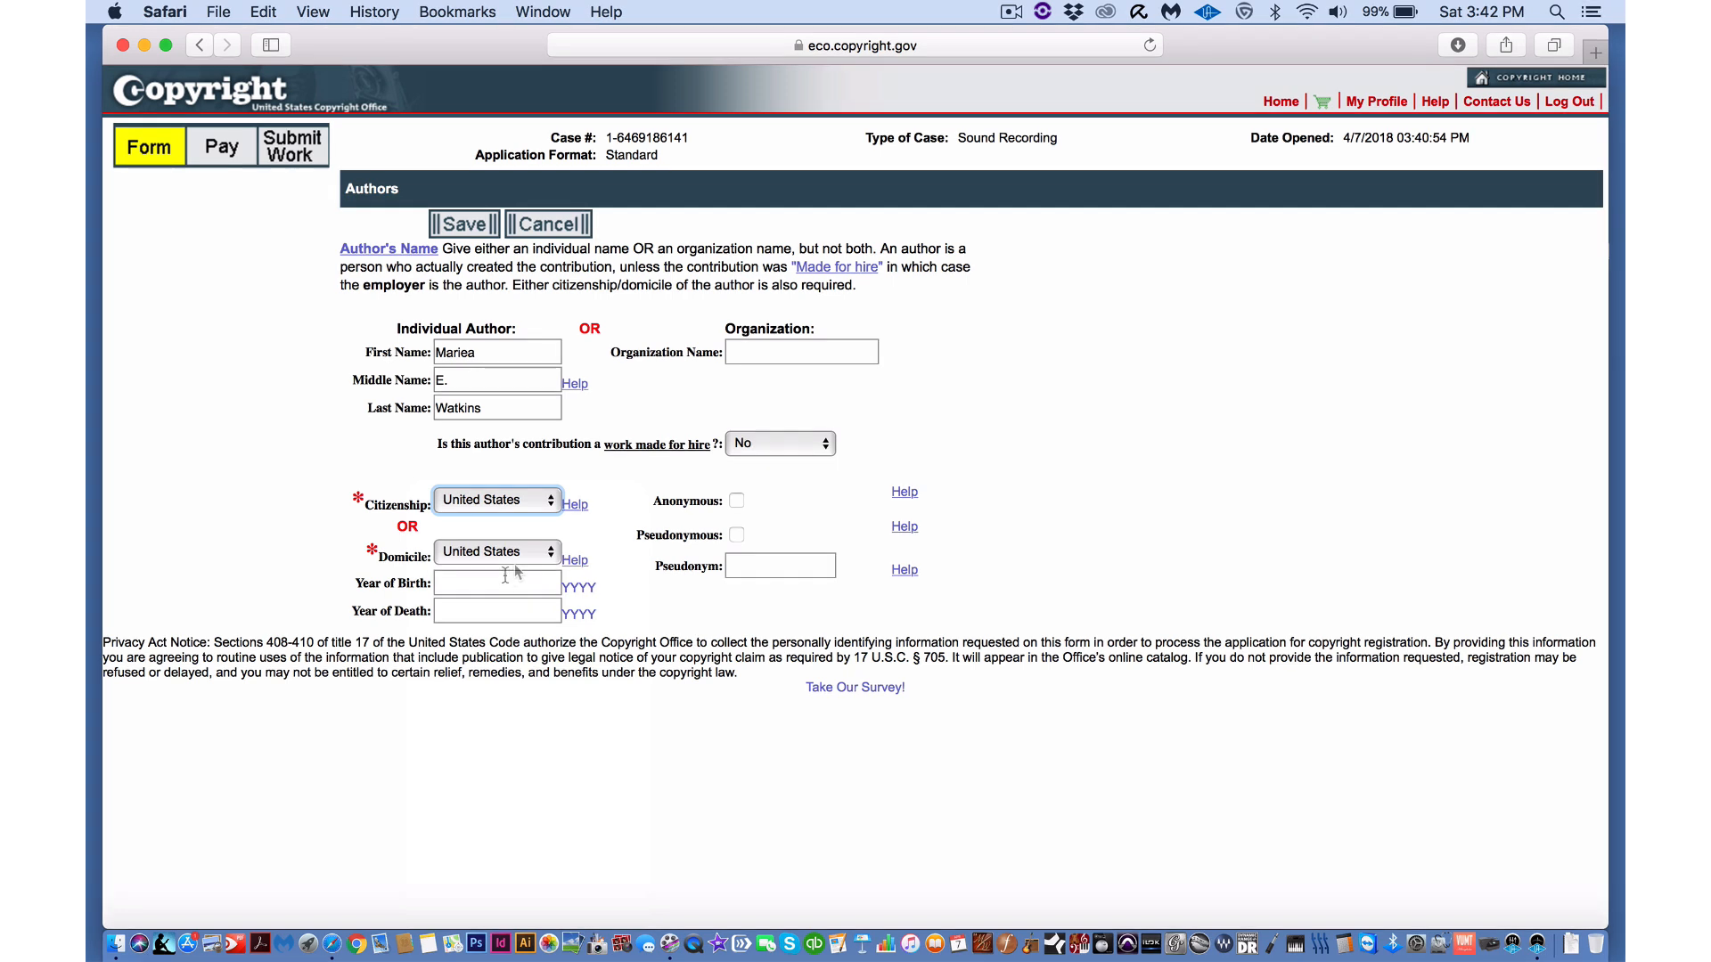
pyautogui.click(502, 583)
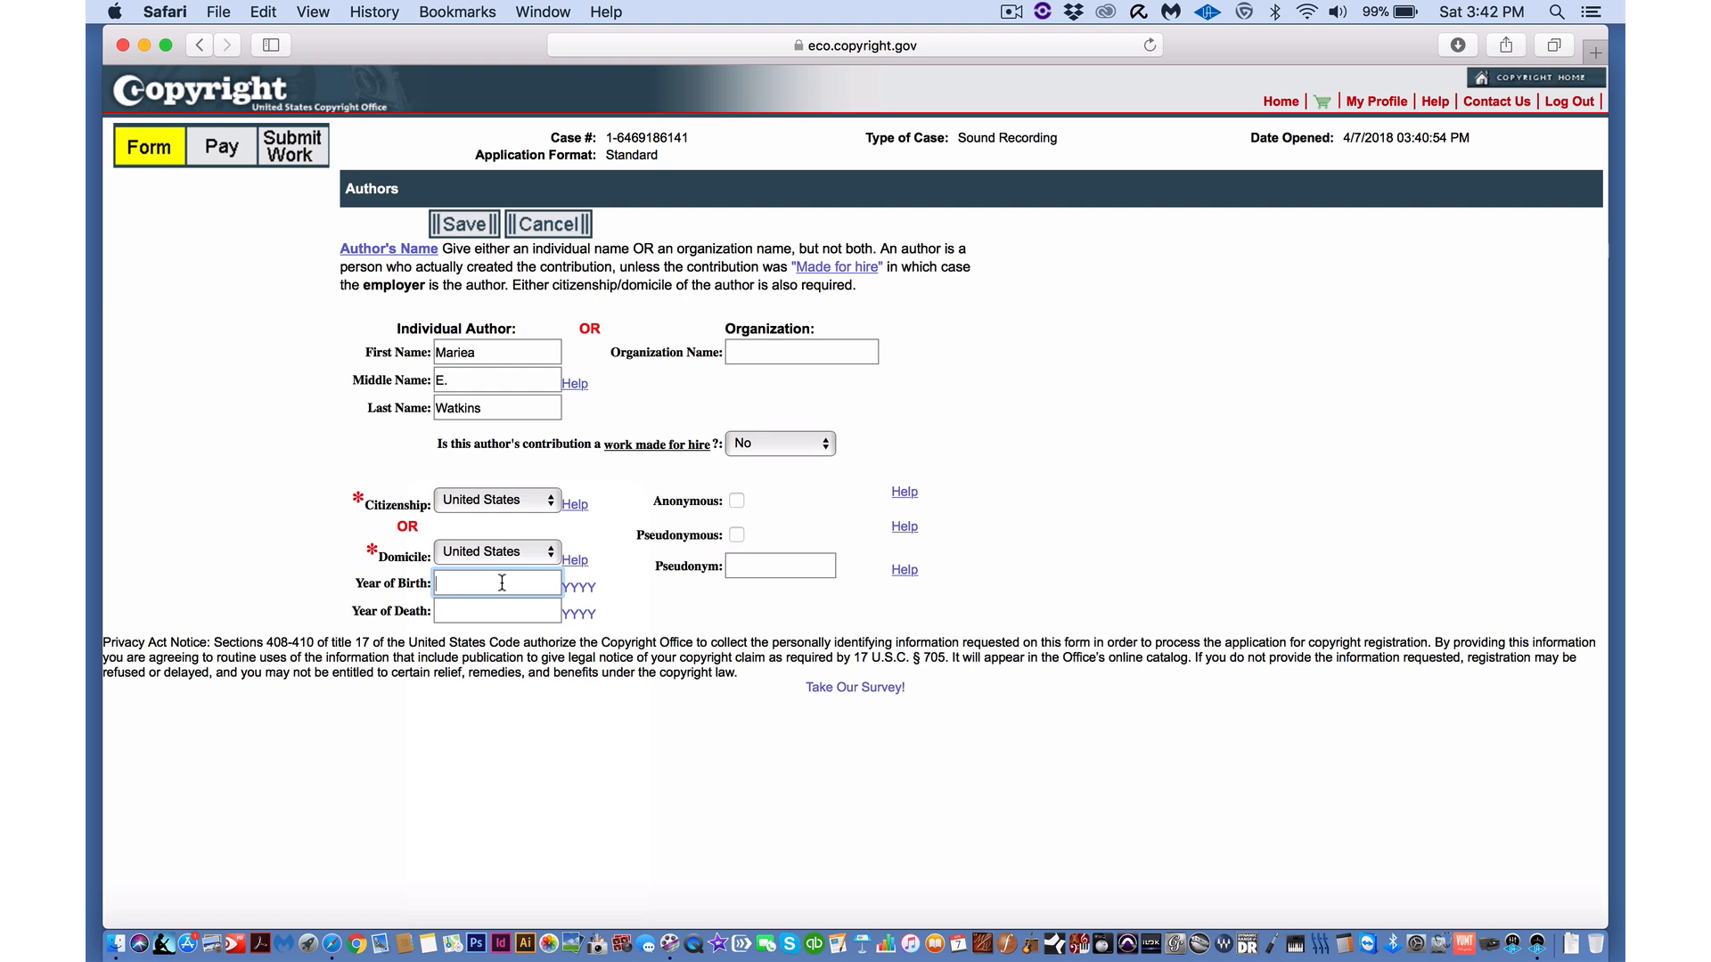
pyautogui.press('Tab')
pyautogui.write('N/A')
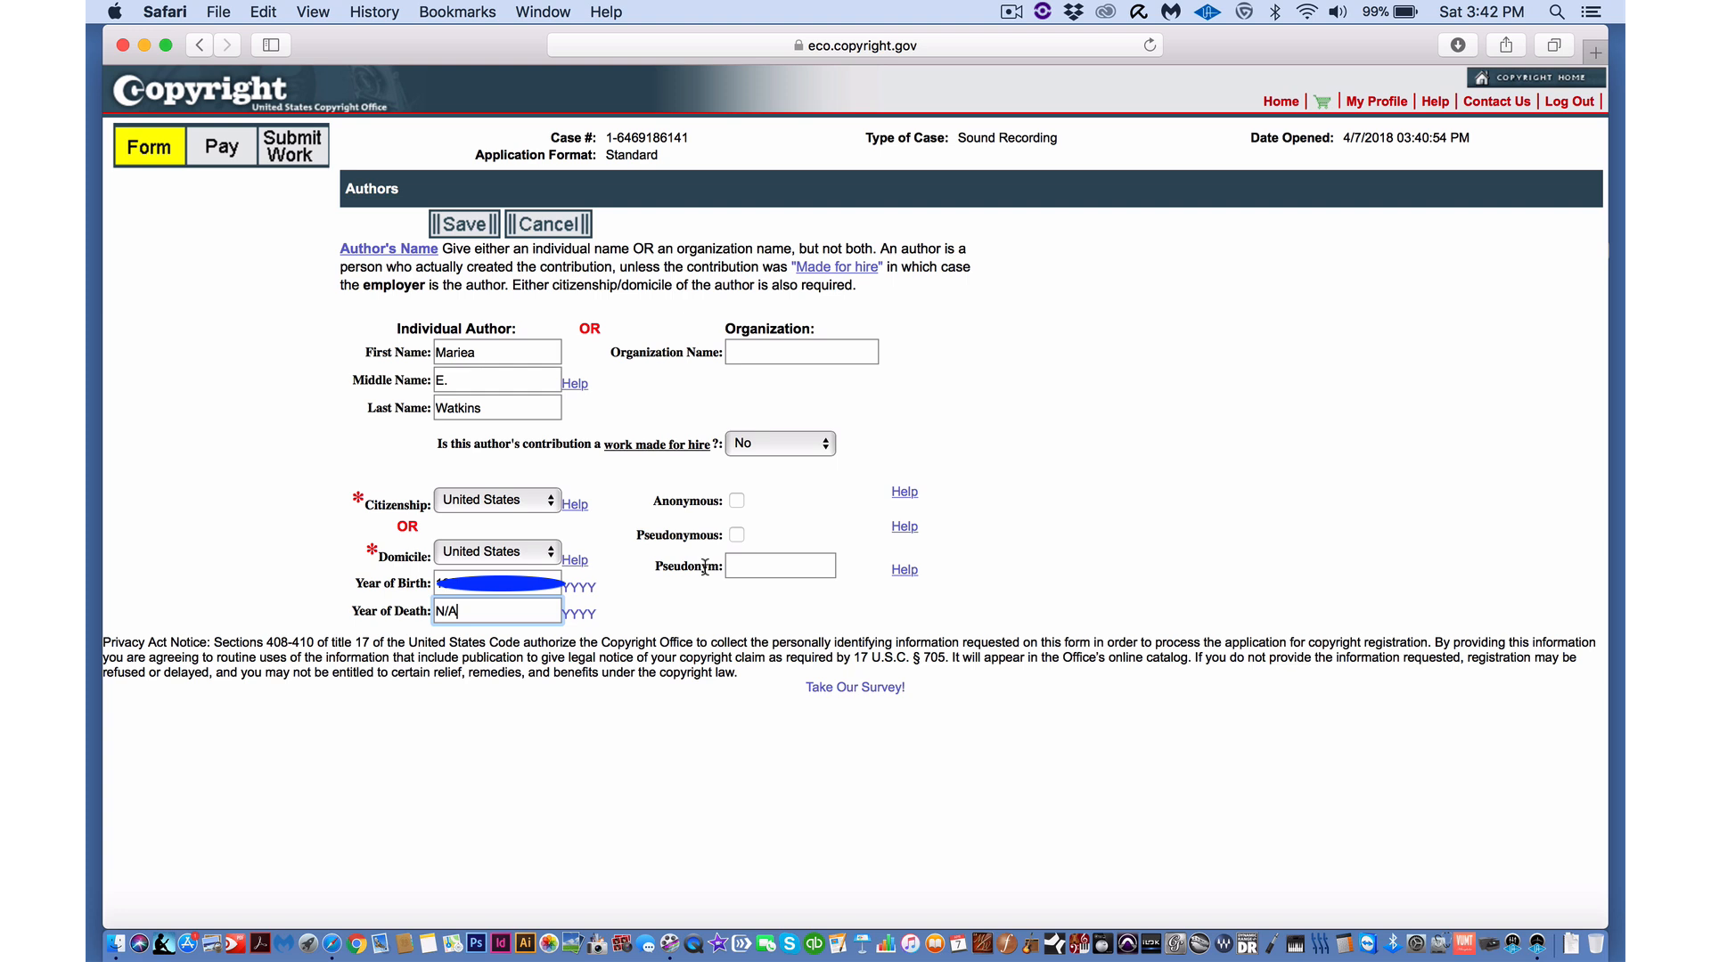
pyautogui.click(474, 227)
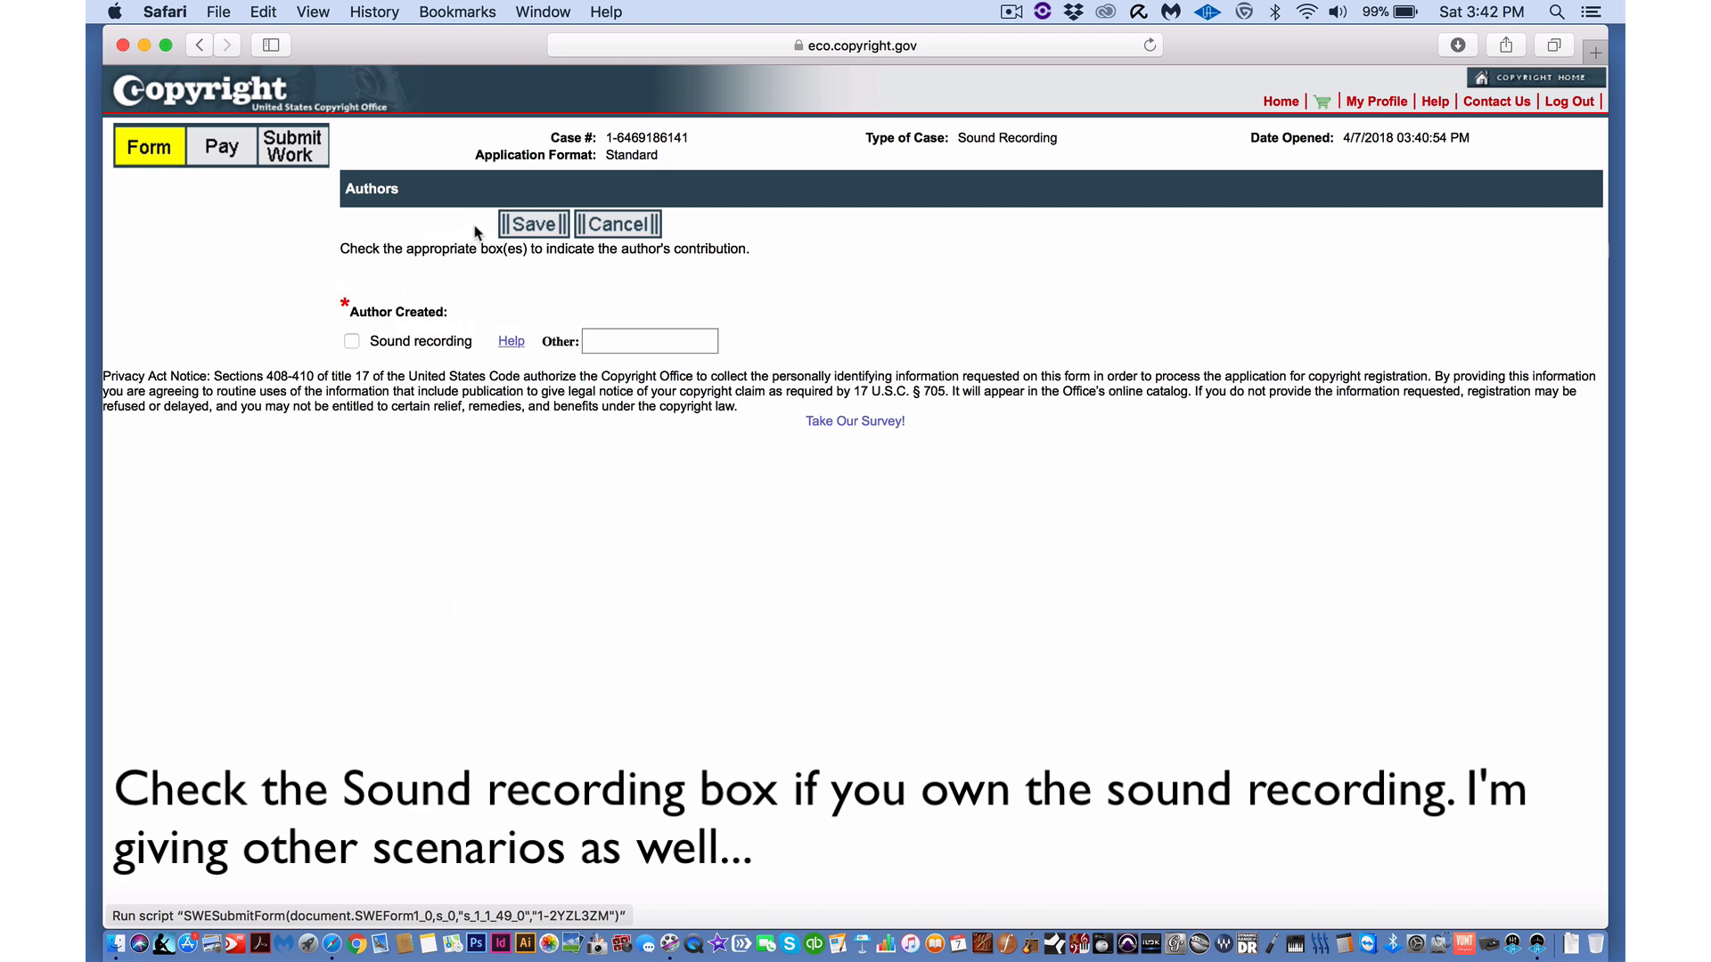
# - Record the author's contribution as Sound recording plus 'Words and Music'
pyautogui.click(352, 342)
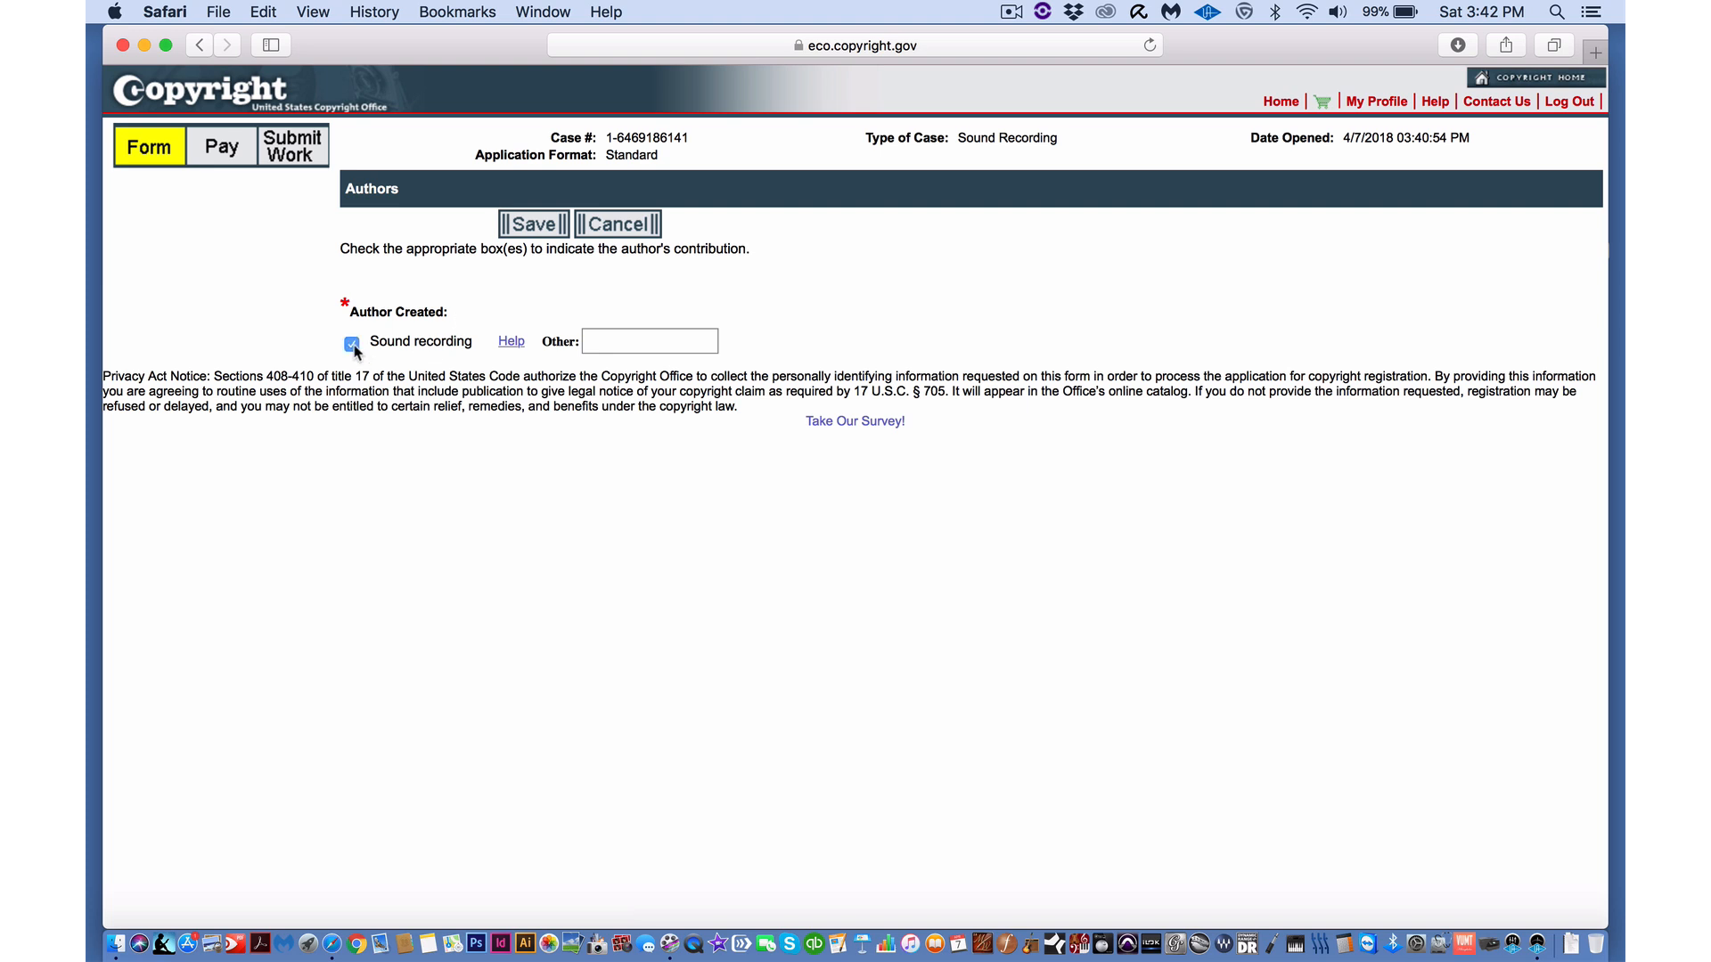
pyautogui.click(596, 346)
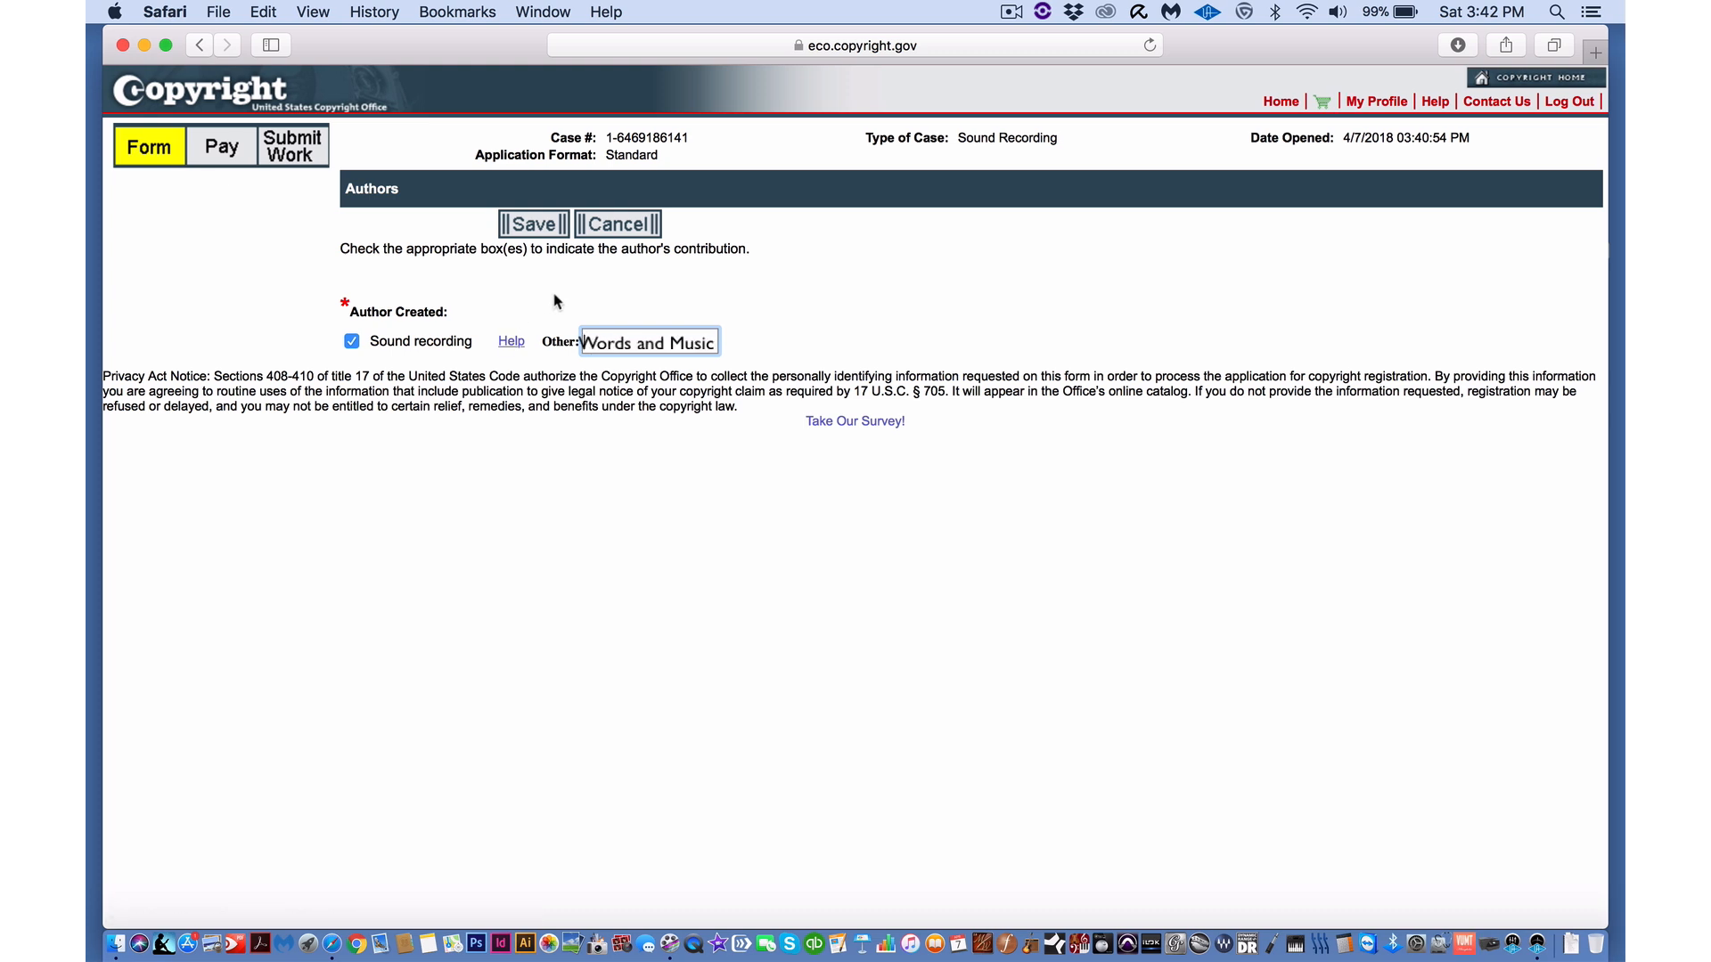
pyautogui.click(540, 230)
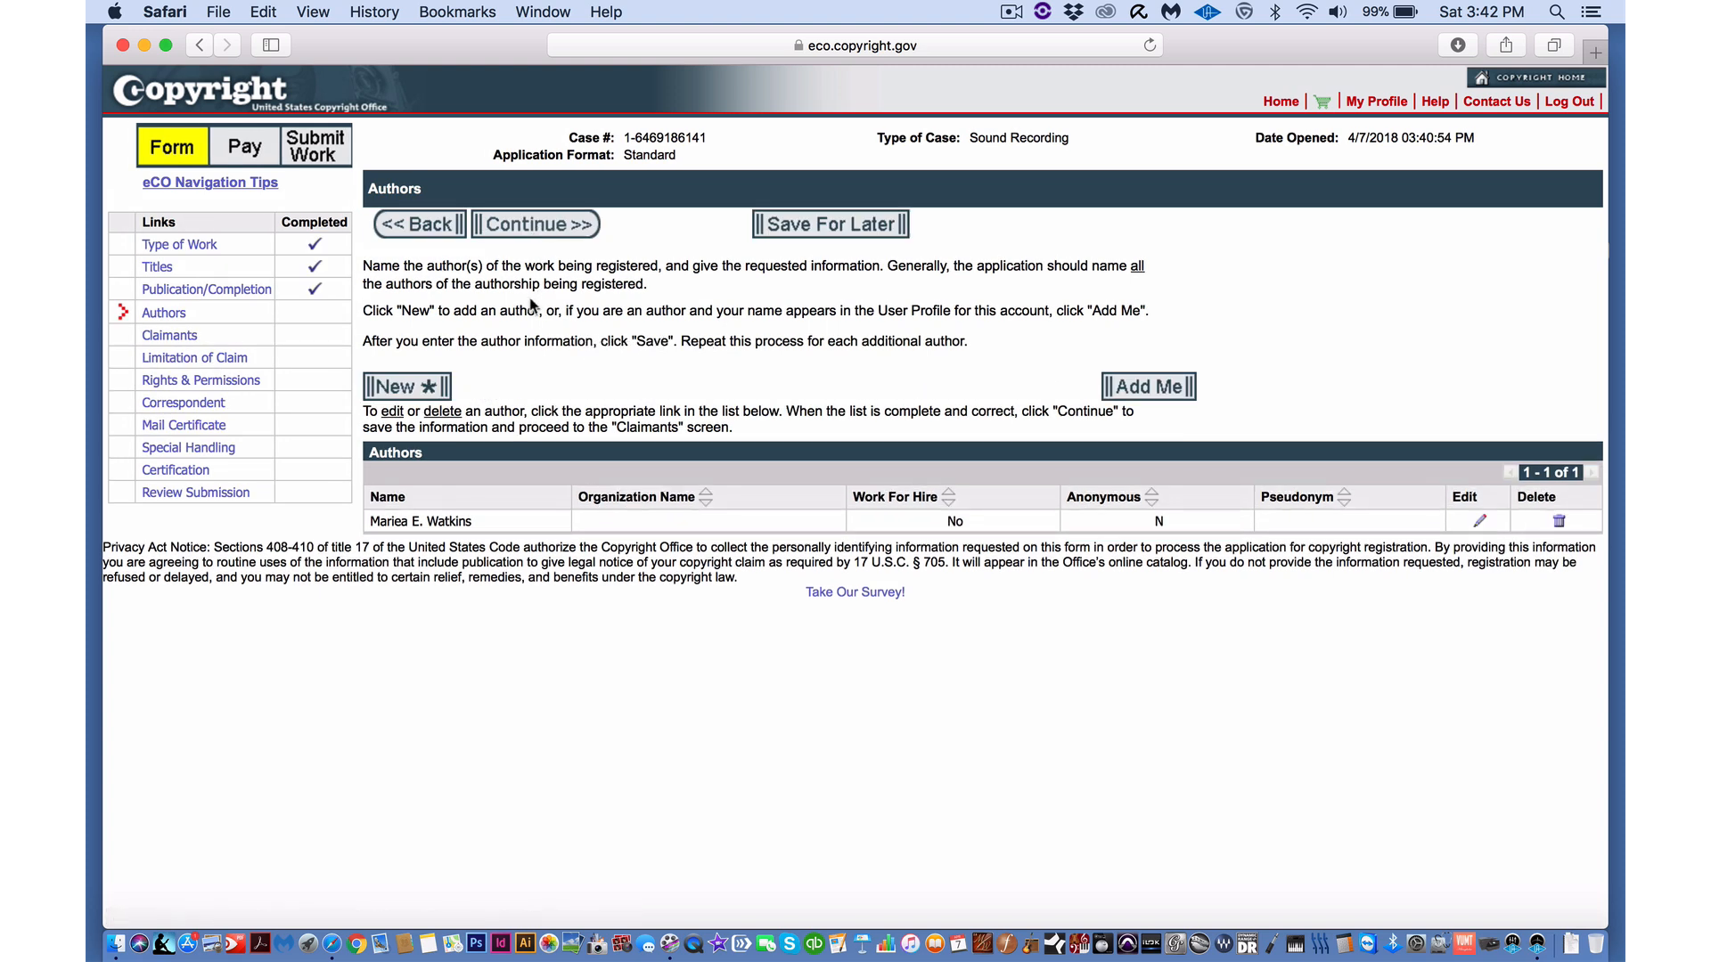
# - Continue to Claimants and add the account holder as the claimant
pyautogui.click(539, 226)
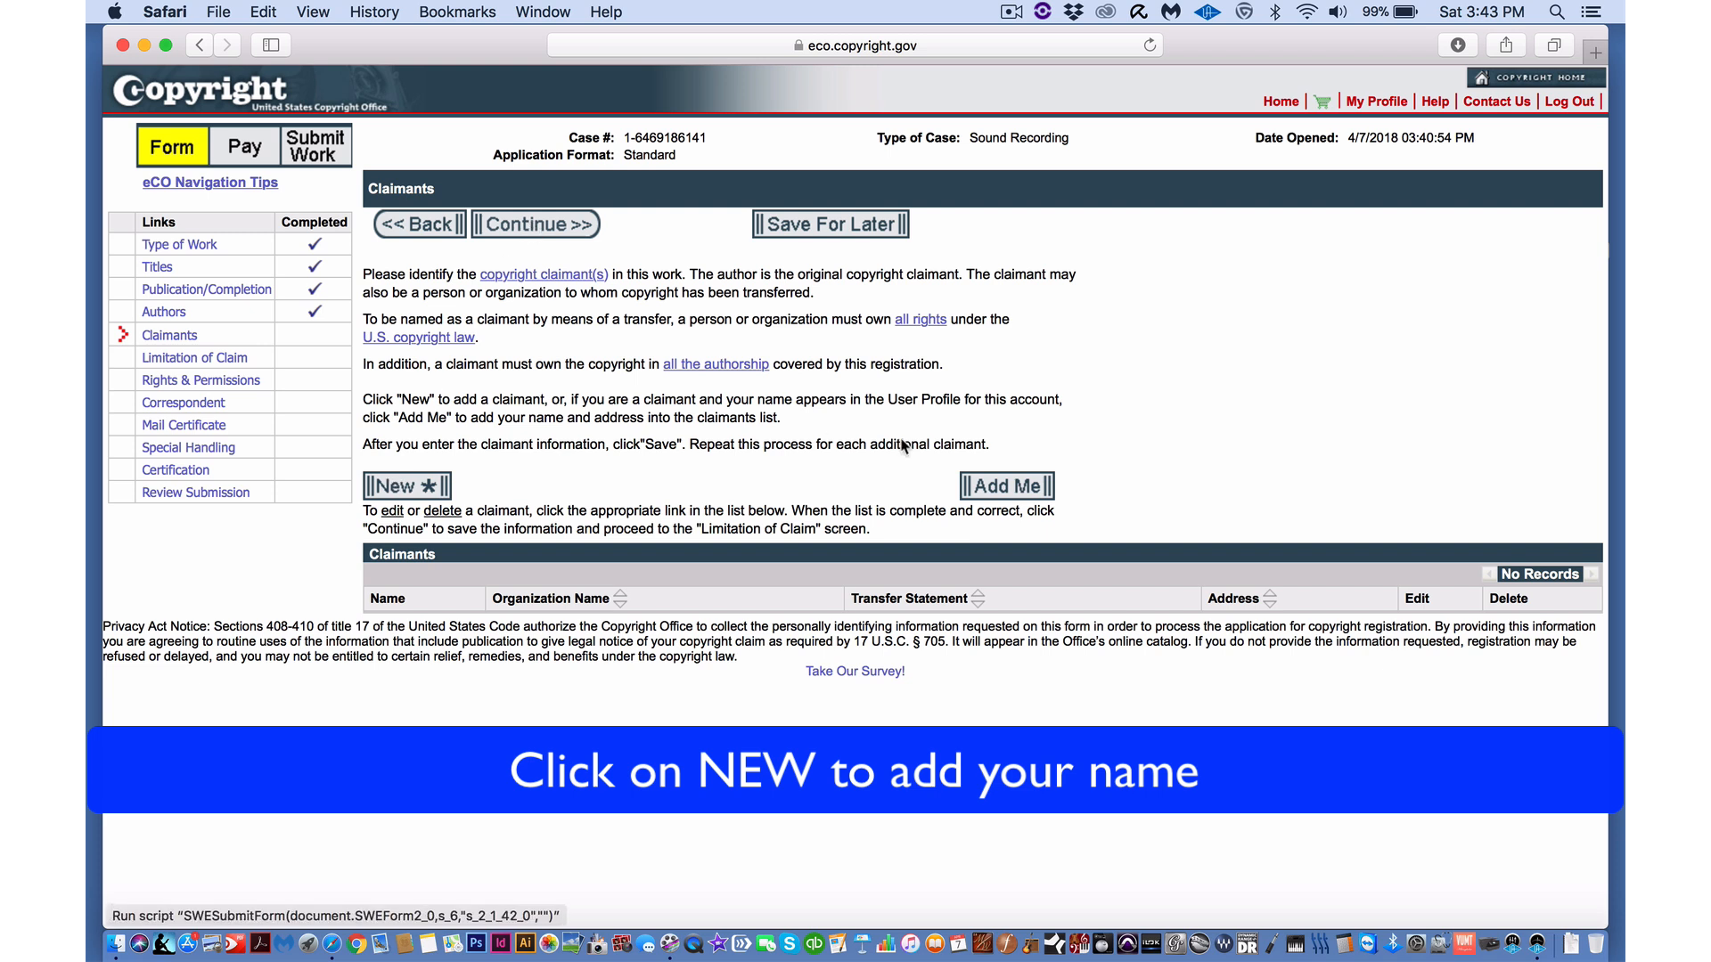
pyautogui.click(992, 487)
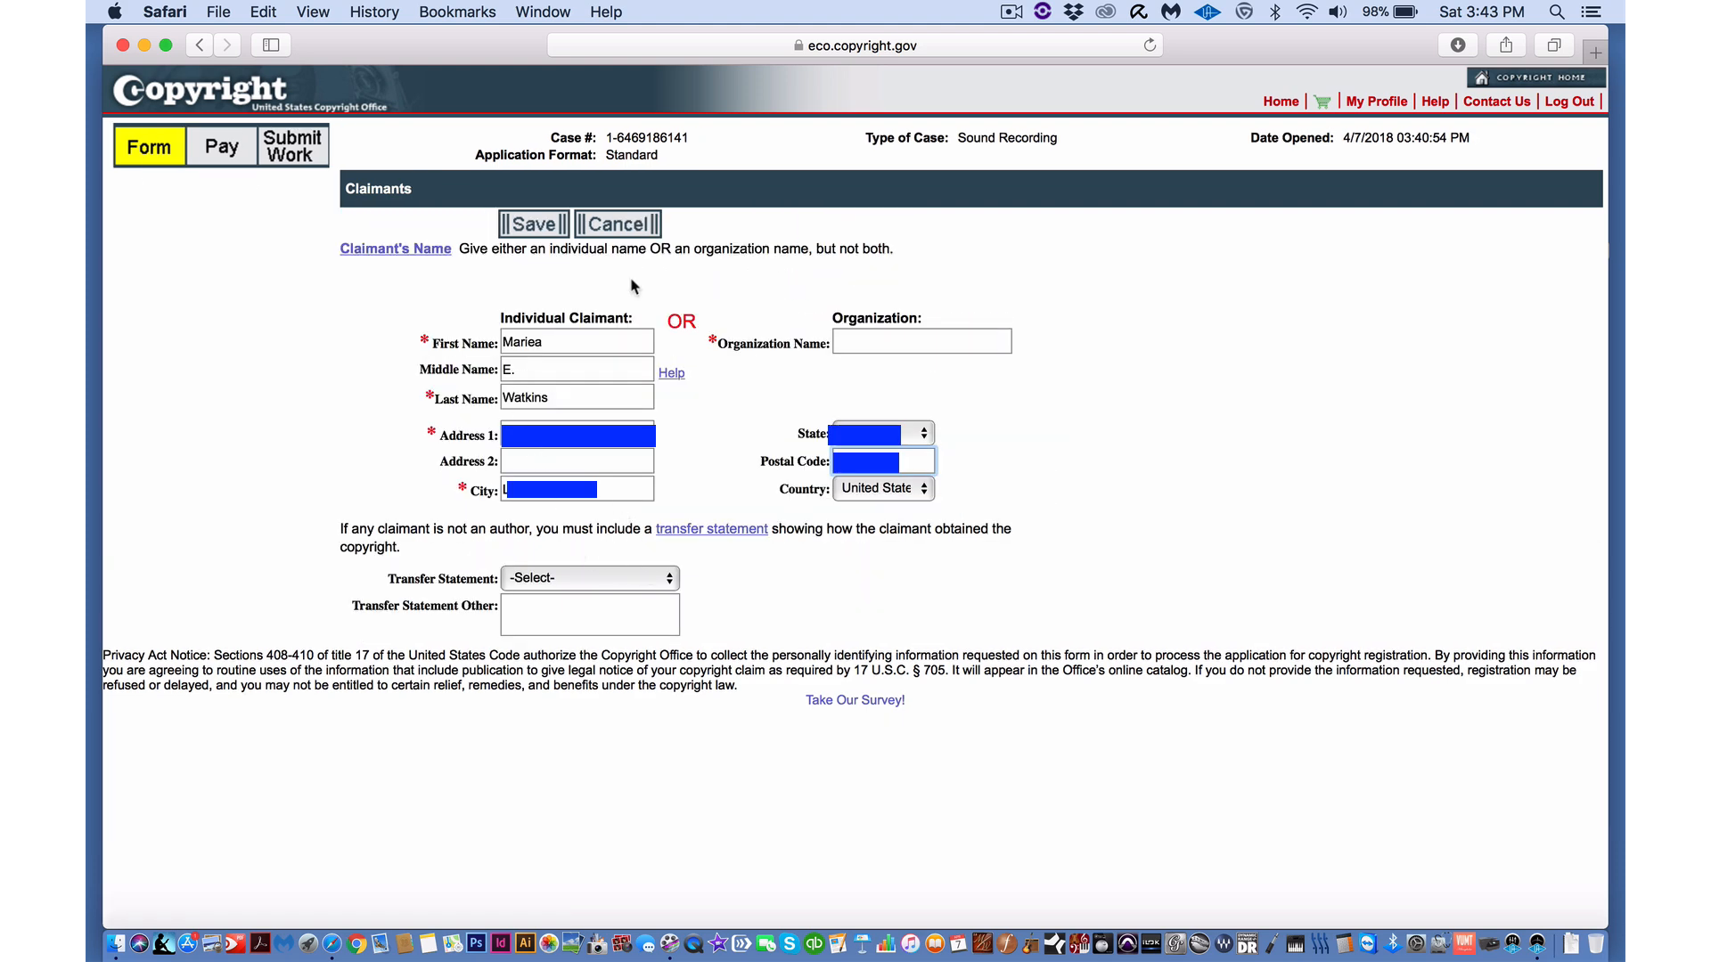
# - Check the claimant's city entry and save the claimant
pyautogui.click(588, 486)
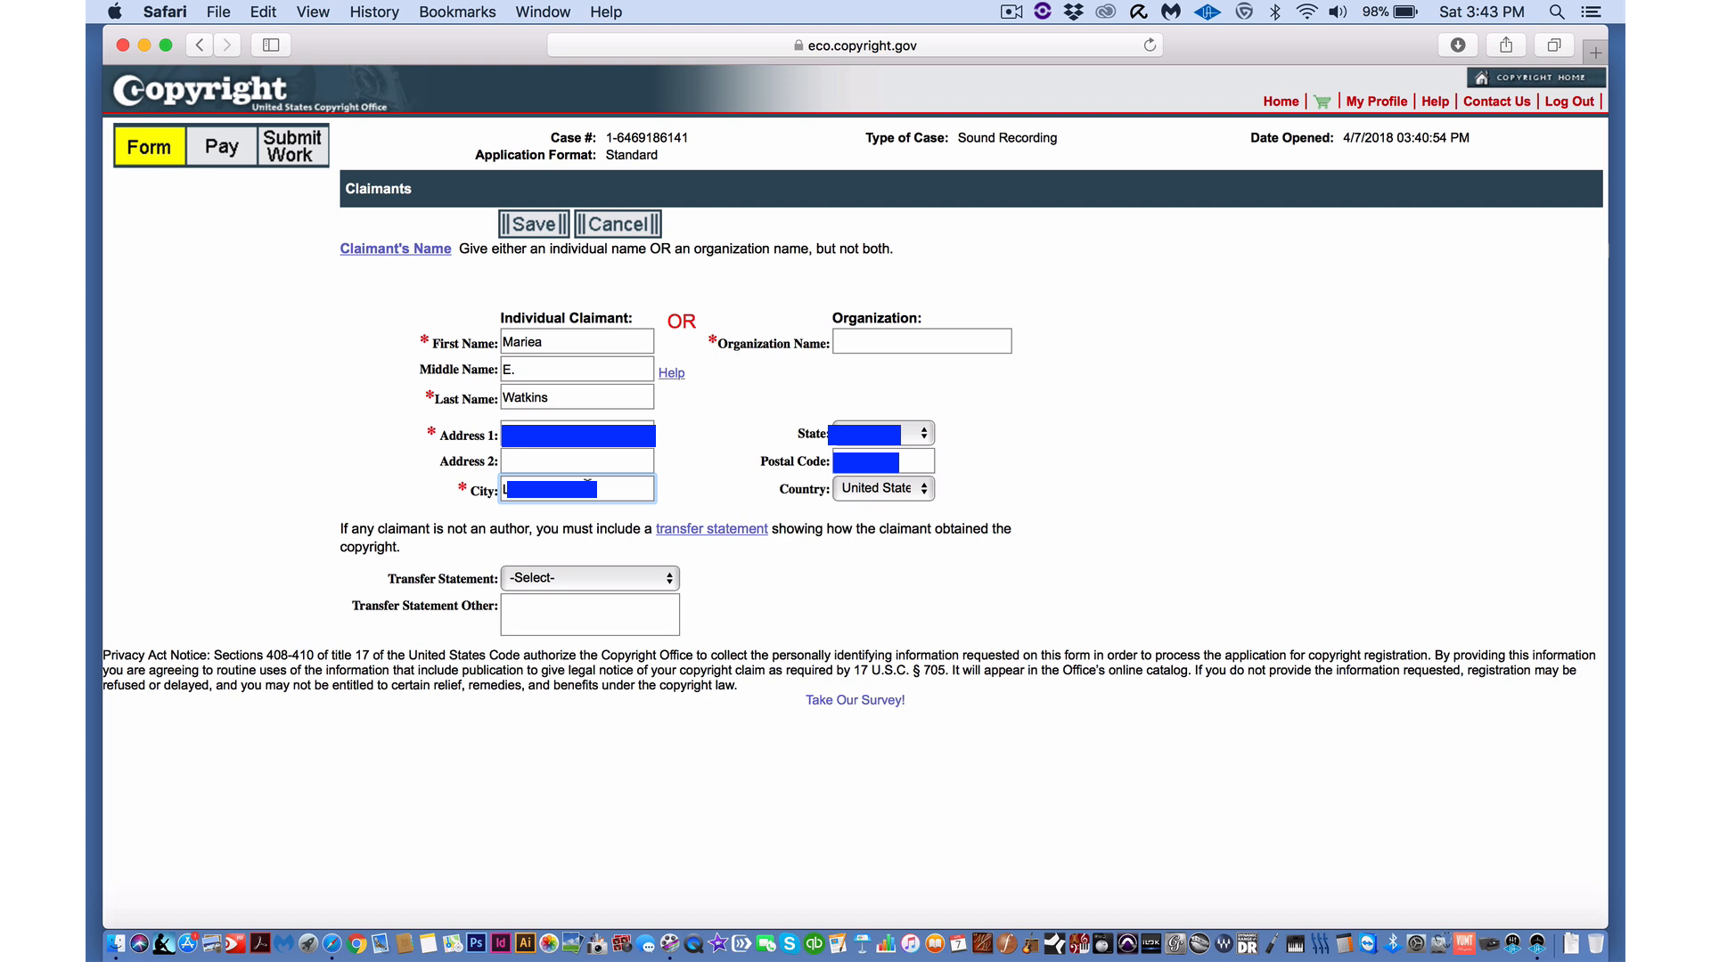
pyautogui.click(556, 228)
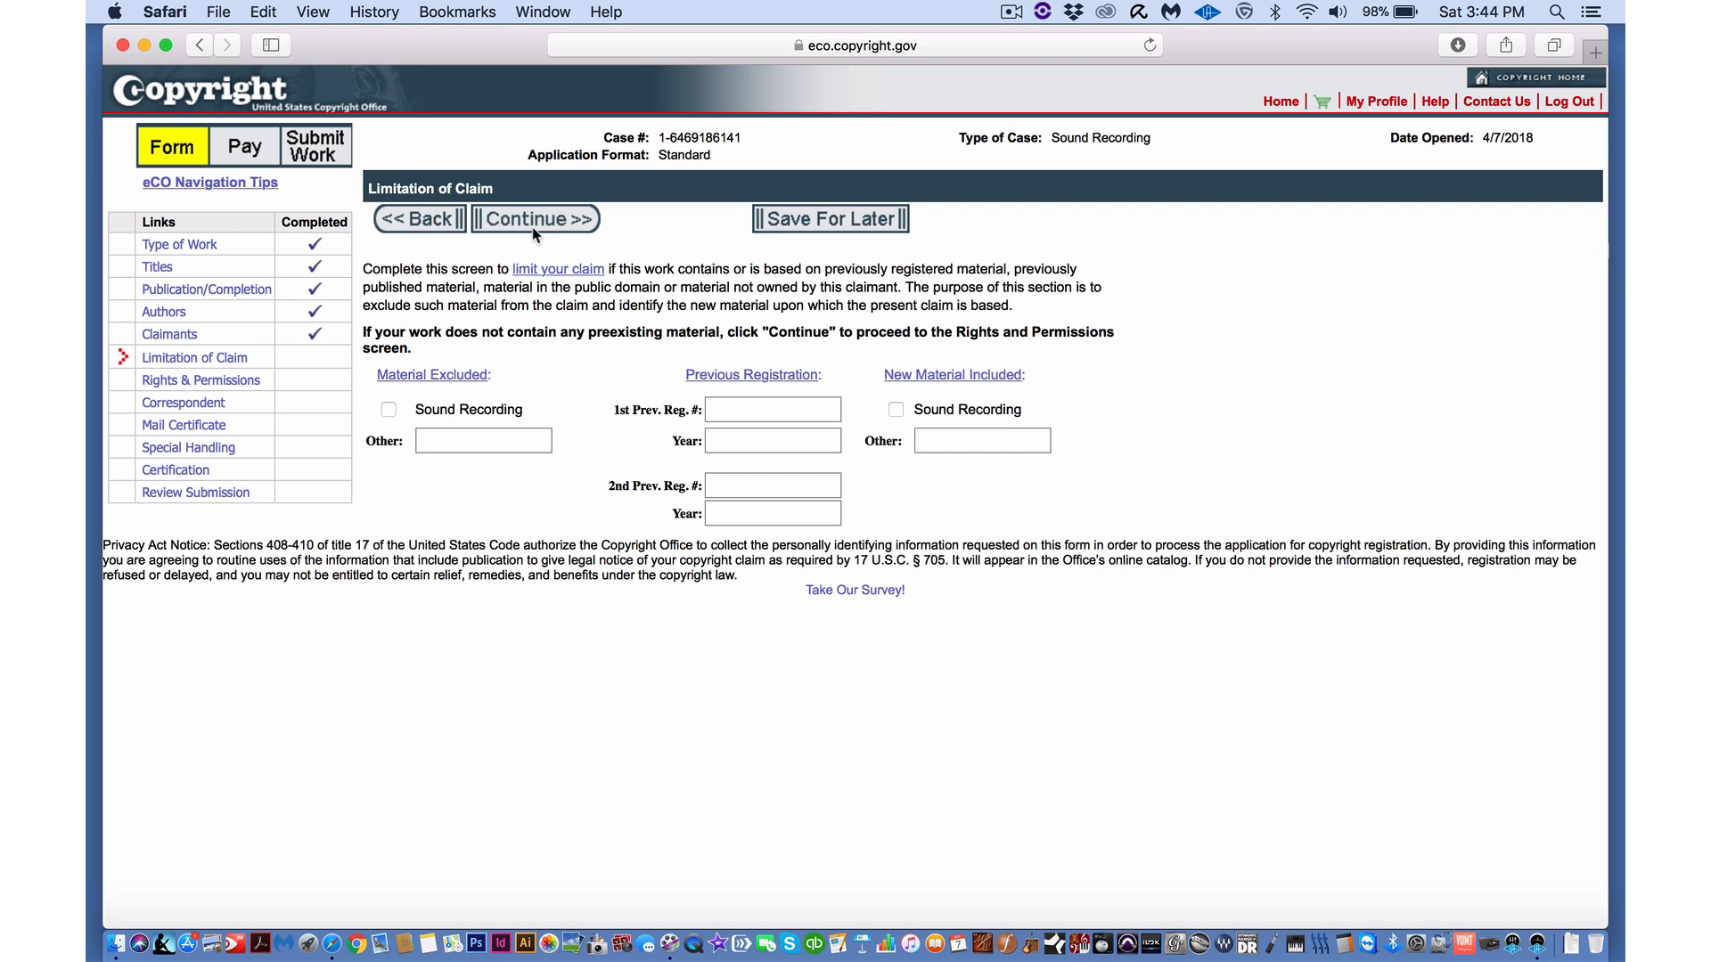
# - Skip Limitation of Claim and Rights & Permissions without entering anything
pyautogui.click(535, 223)
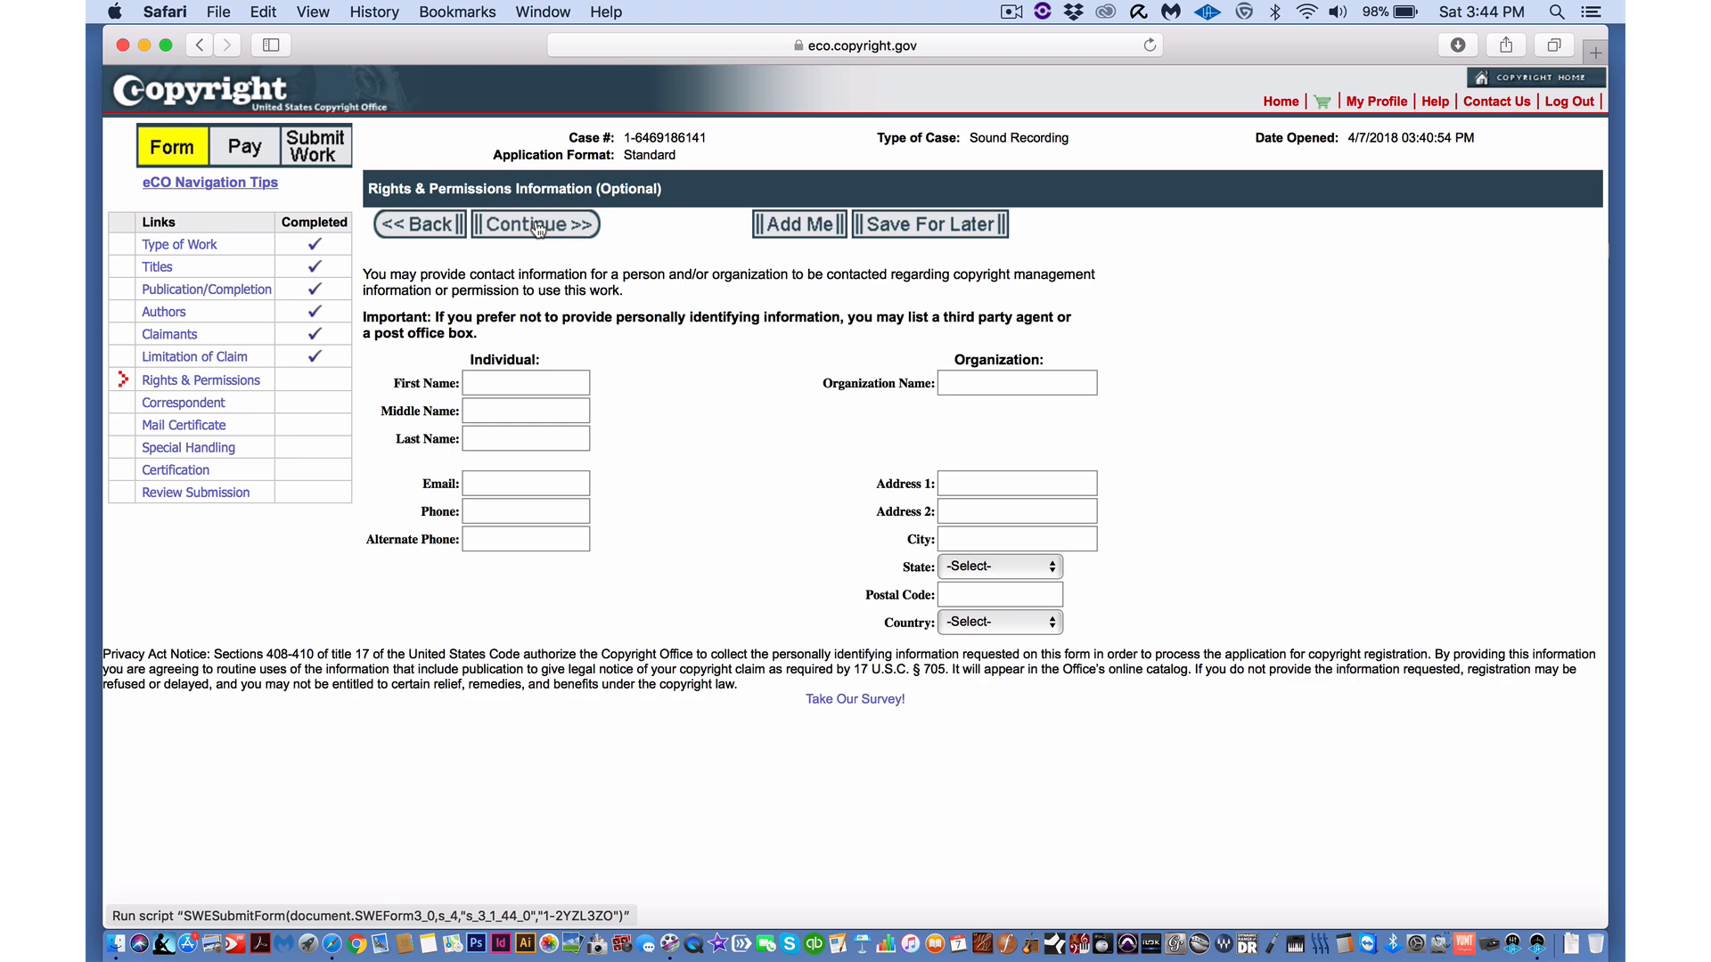
pyautogui.click(538, 227)
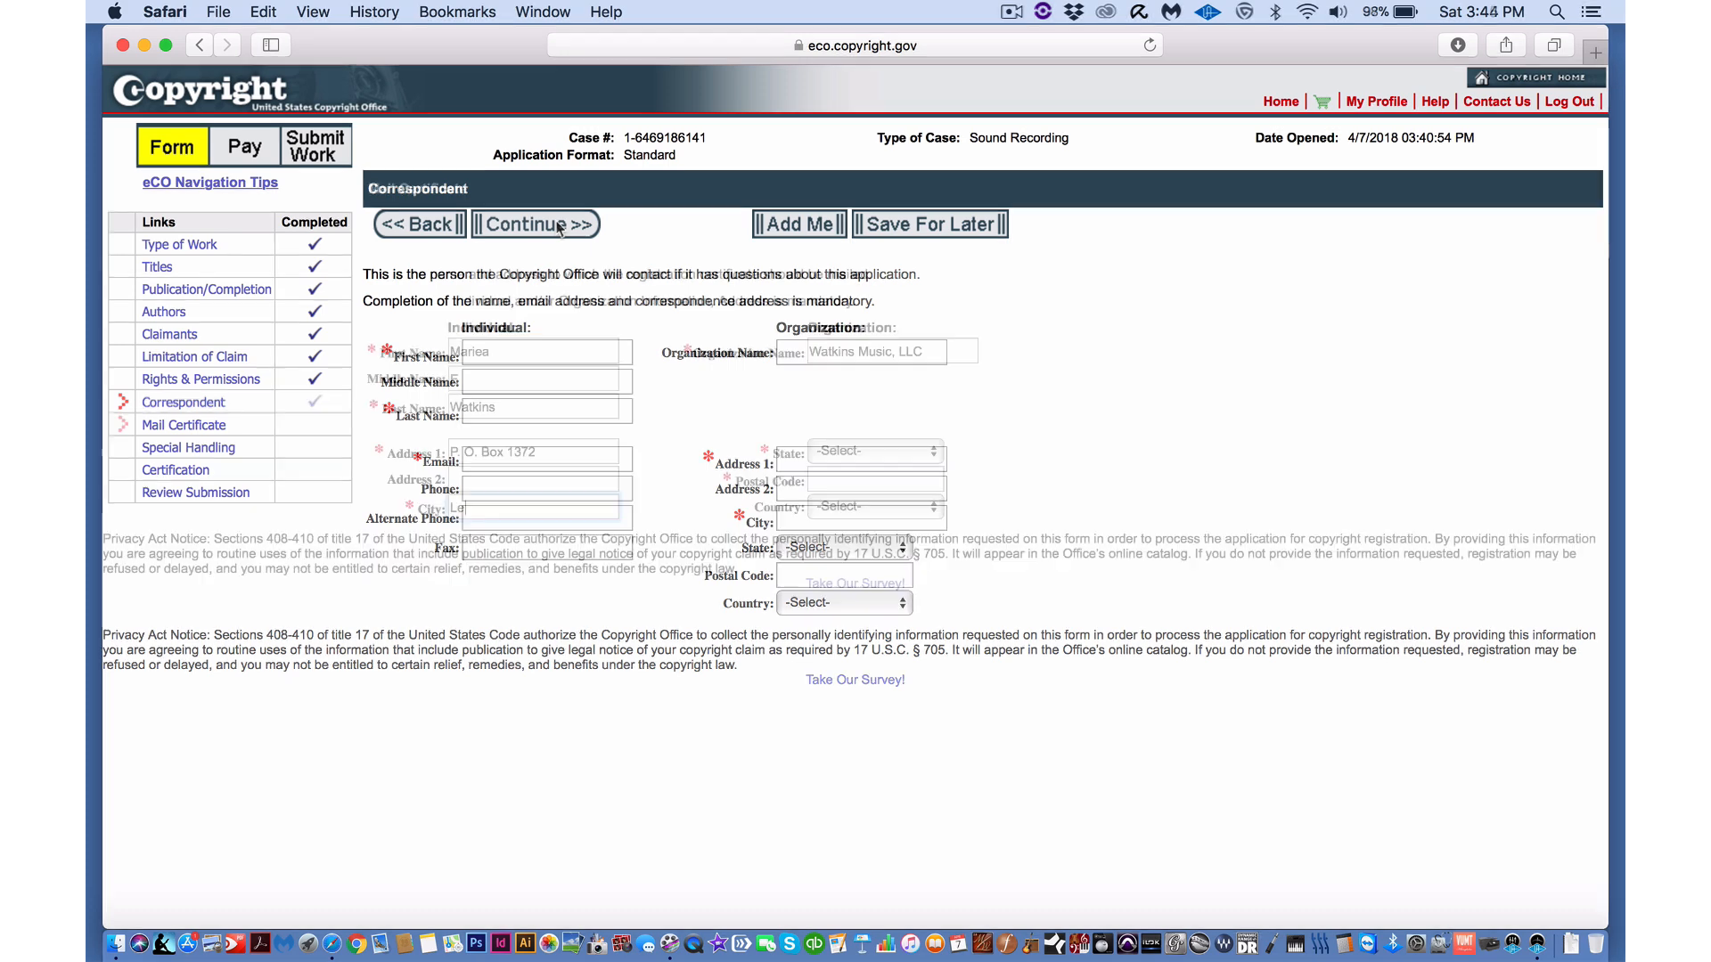
# - Finish the certificate mailing address with state FL, the postal code and country United States
pyautogui.press('Tab')
pyautogui.press('f')
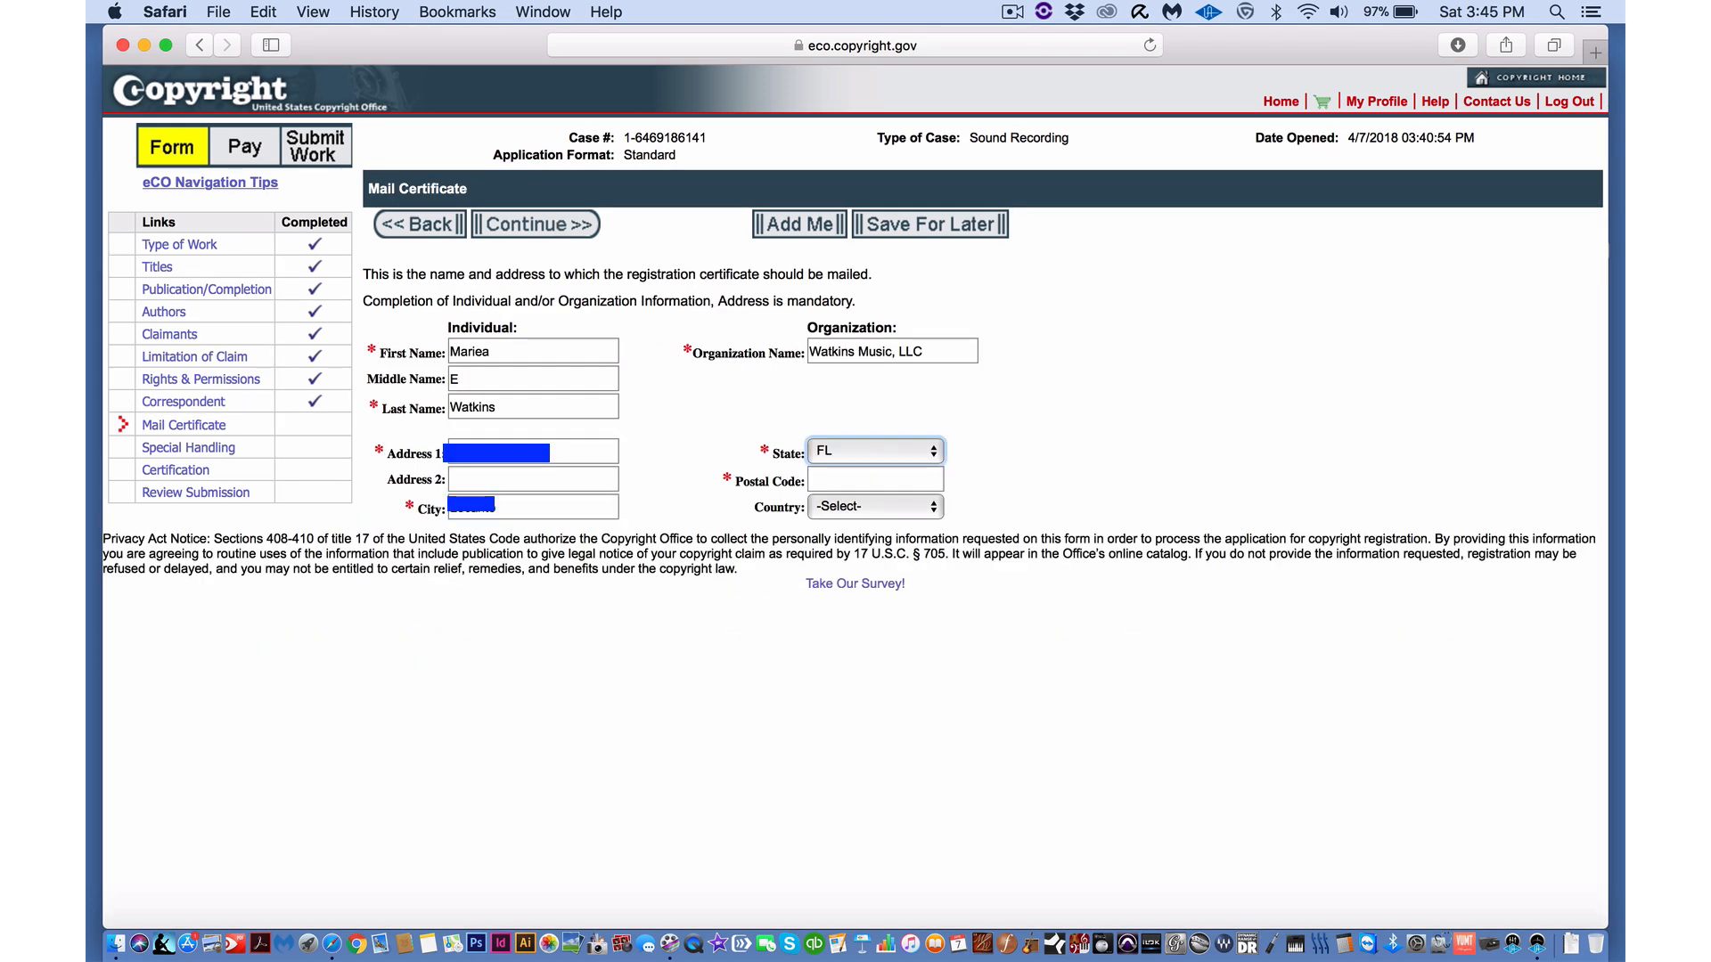
pyautogui.press('Tab')
pyautogui.write('3')
pyautogui.press('Tab')
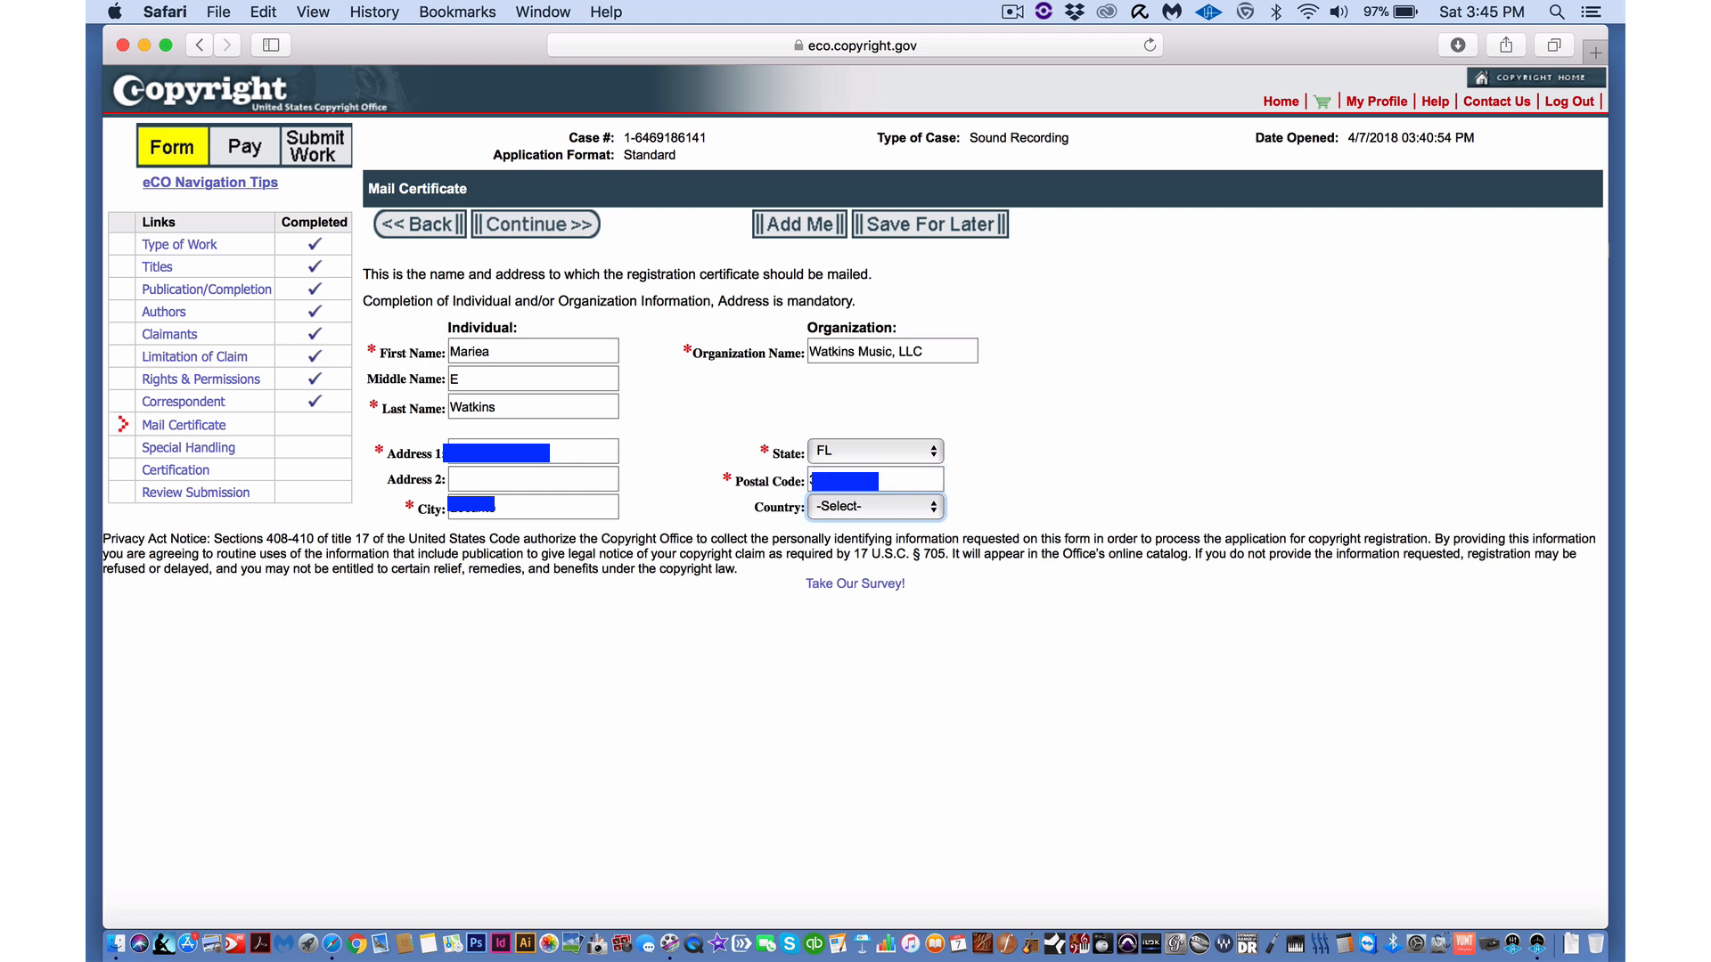
pyautogui.press('u')
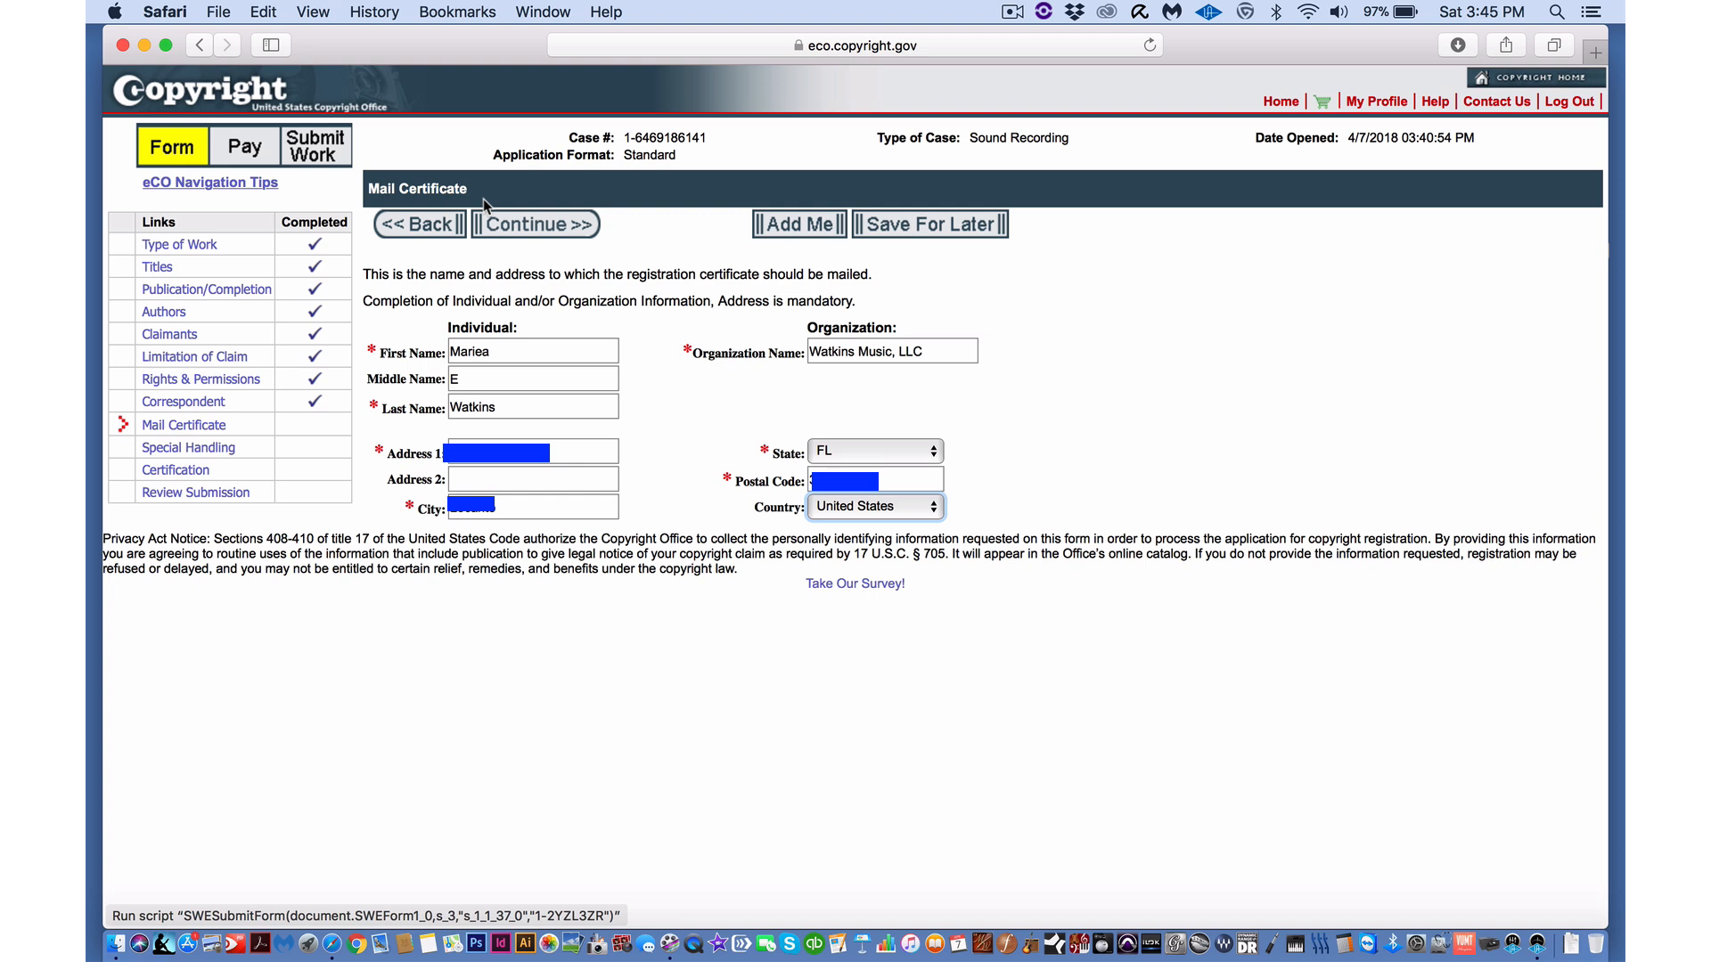
pyautogui.click(529, 226)
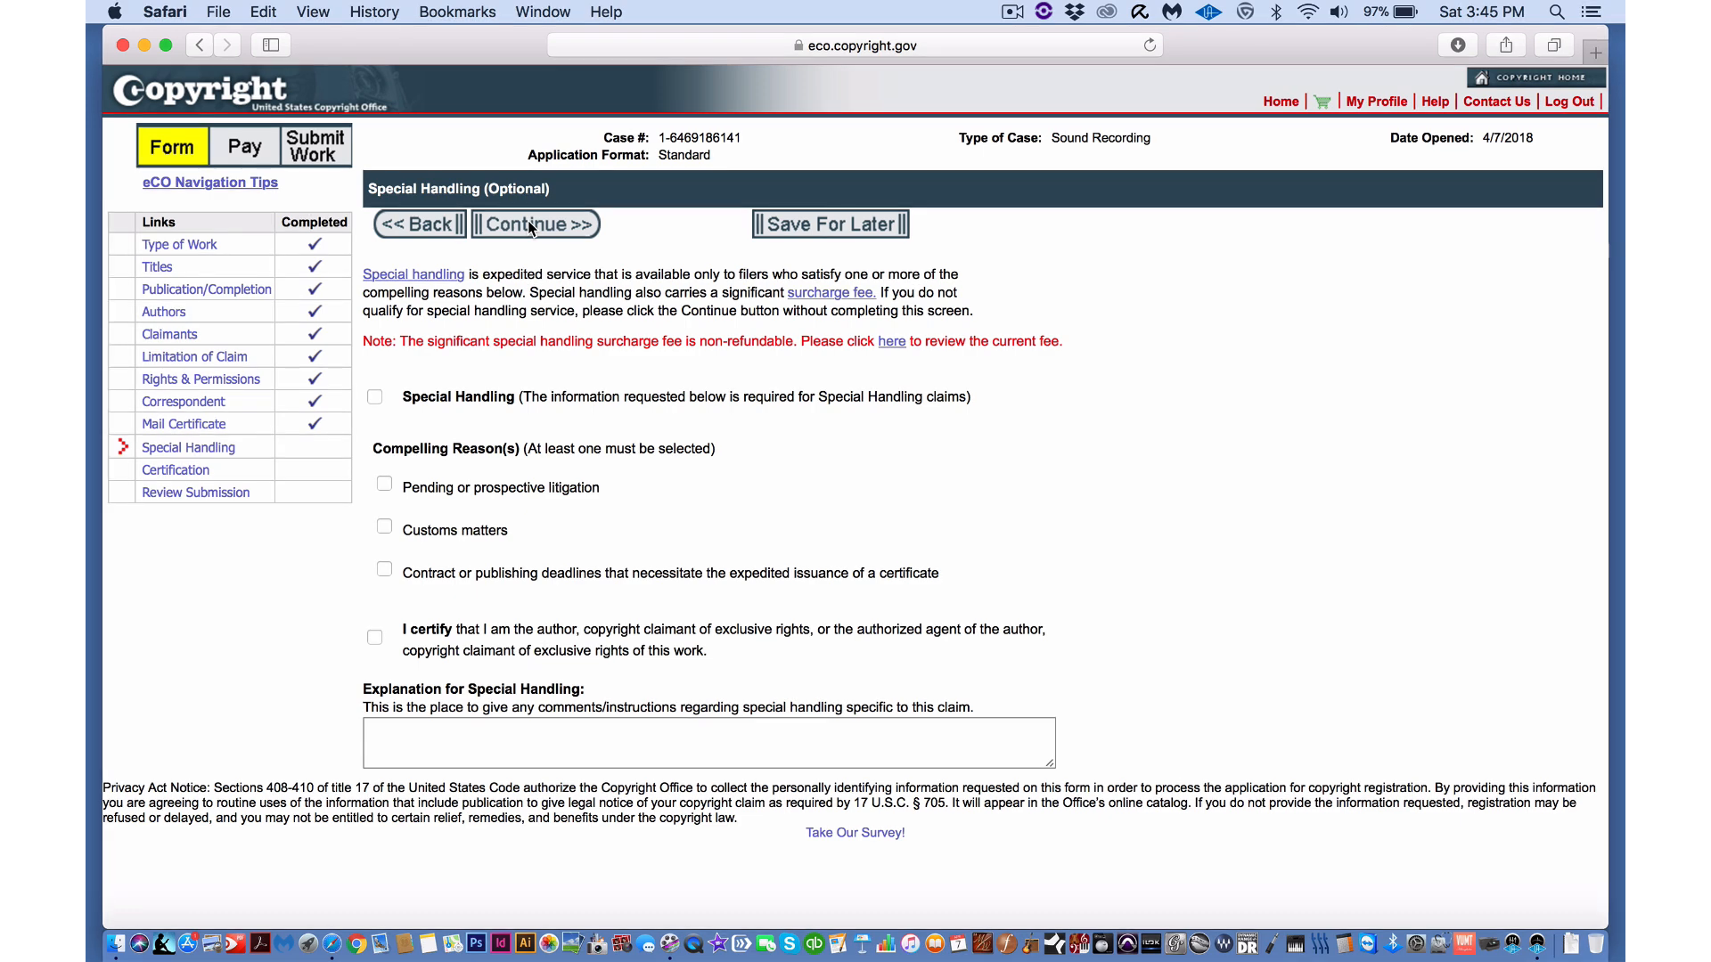
# - Skip special handling and certify the application, entering the certifying individual's full name
pyautogui.click(529, 226)
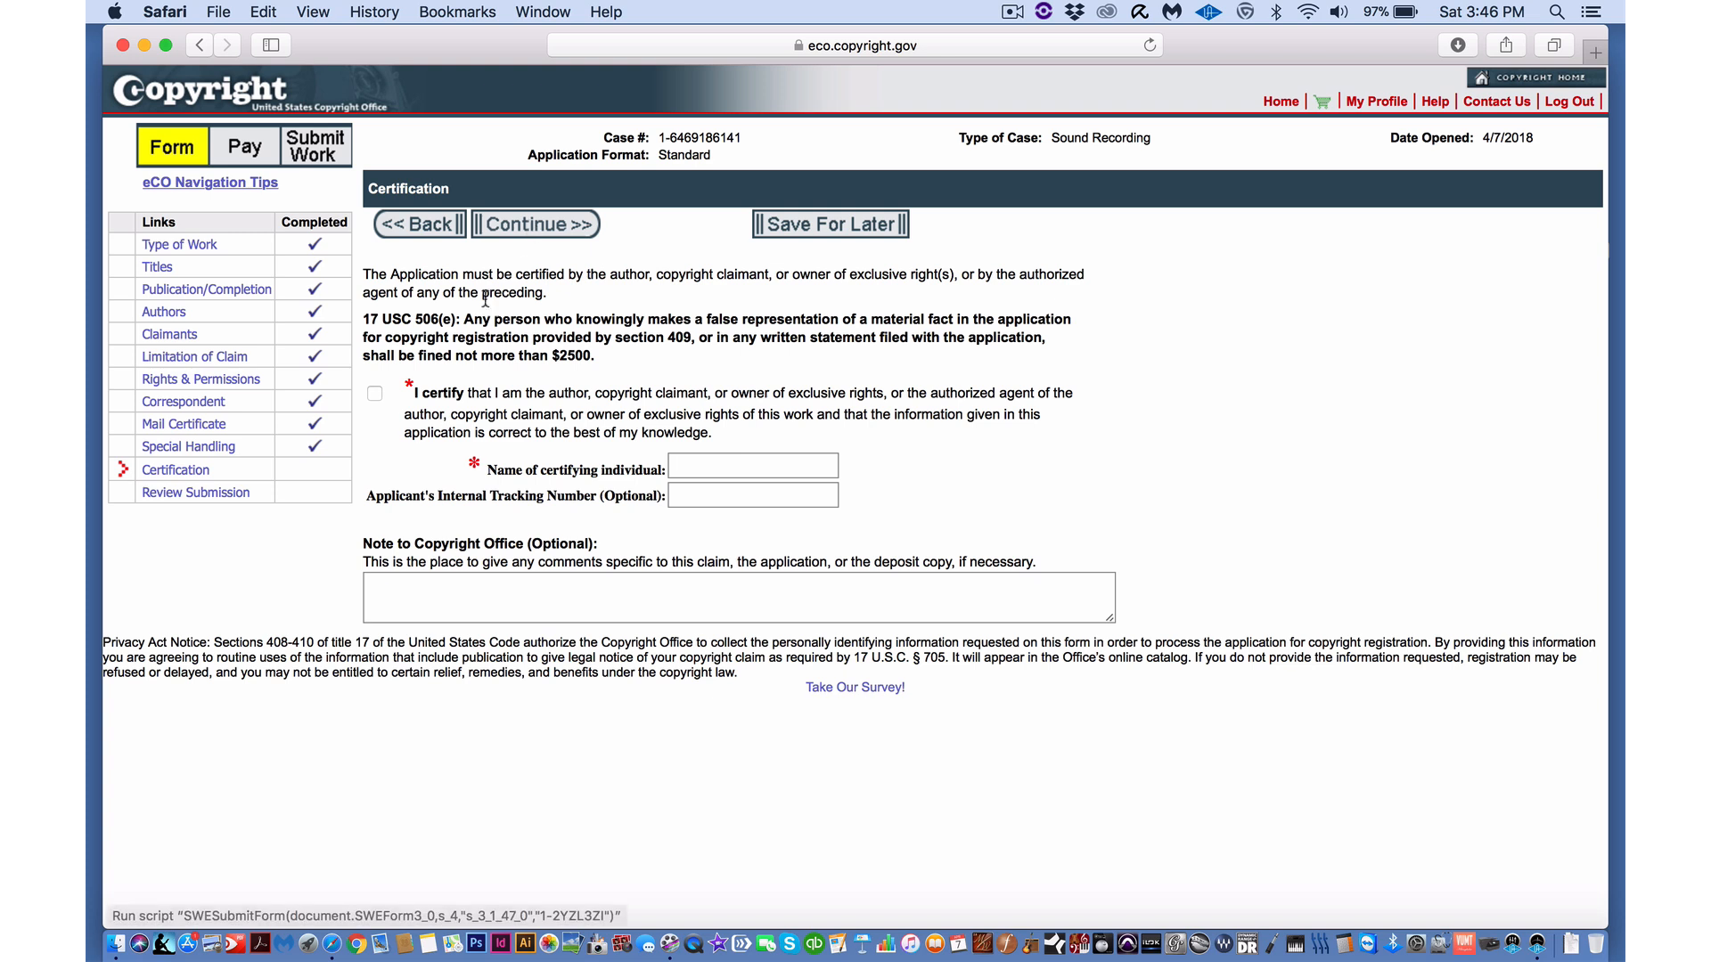
pyautogui.click(375, 397)
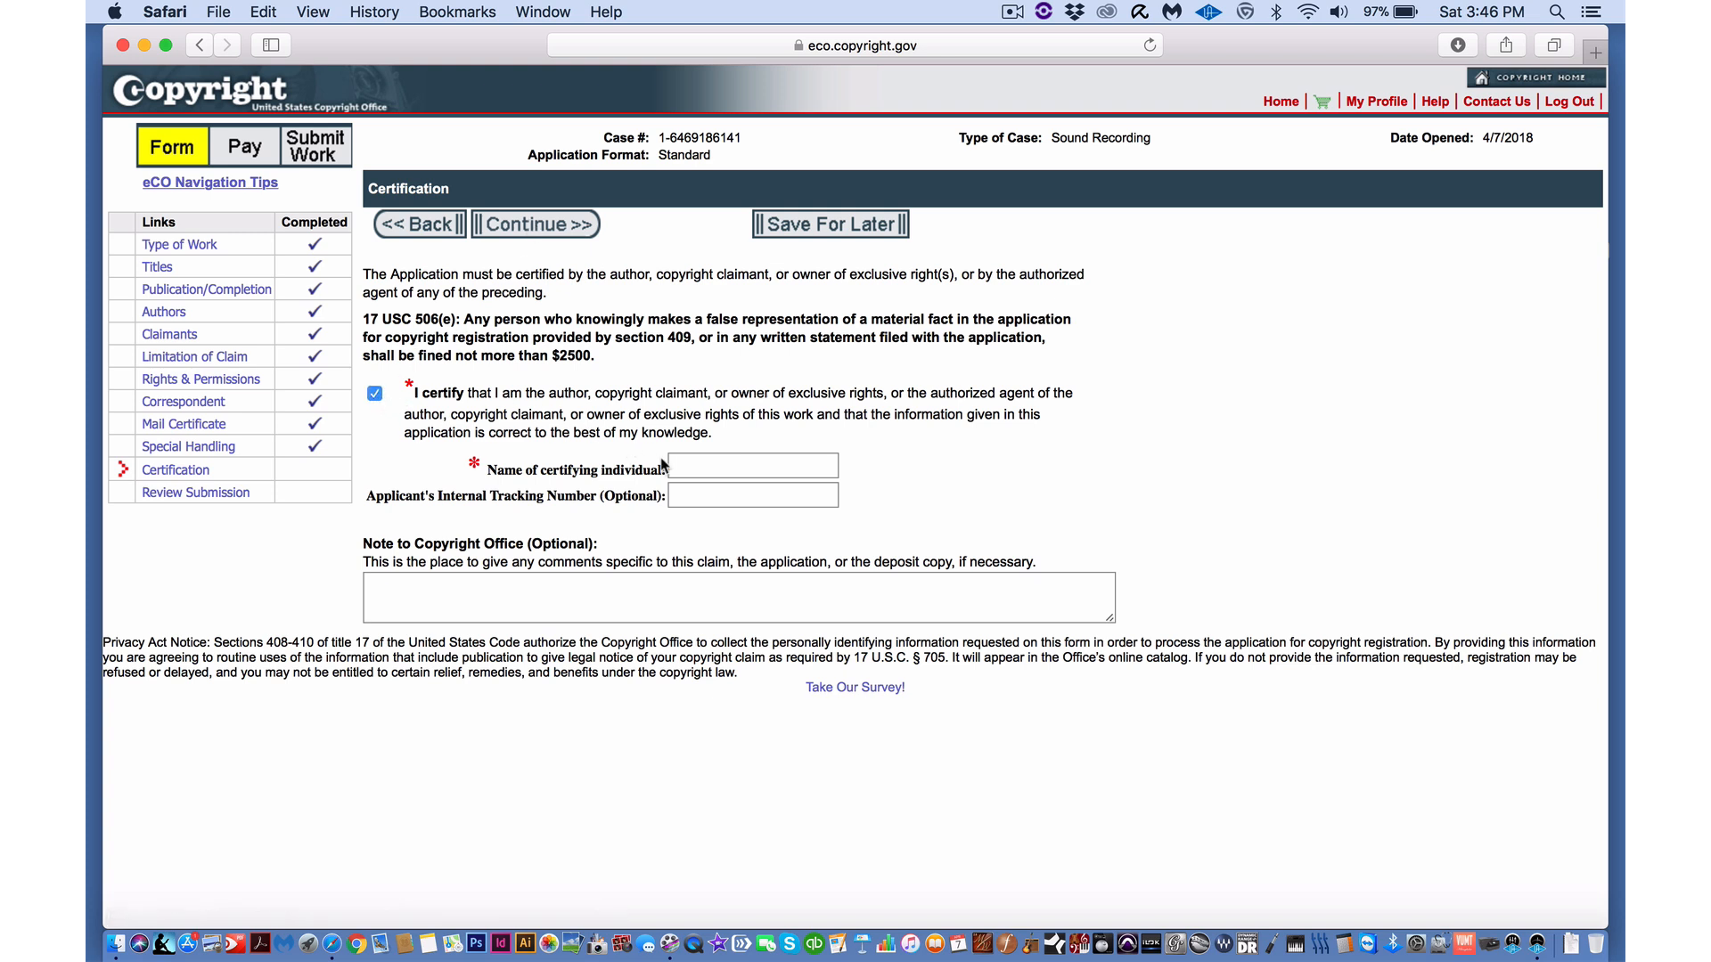
pyautogui.click(689, 461)
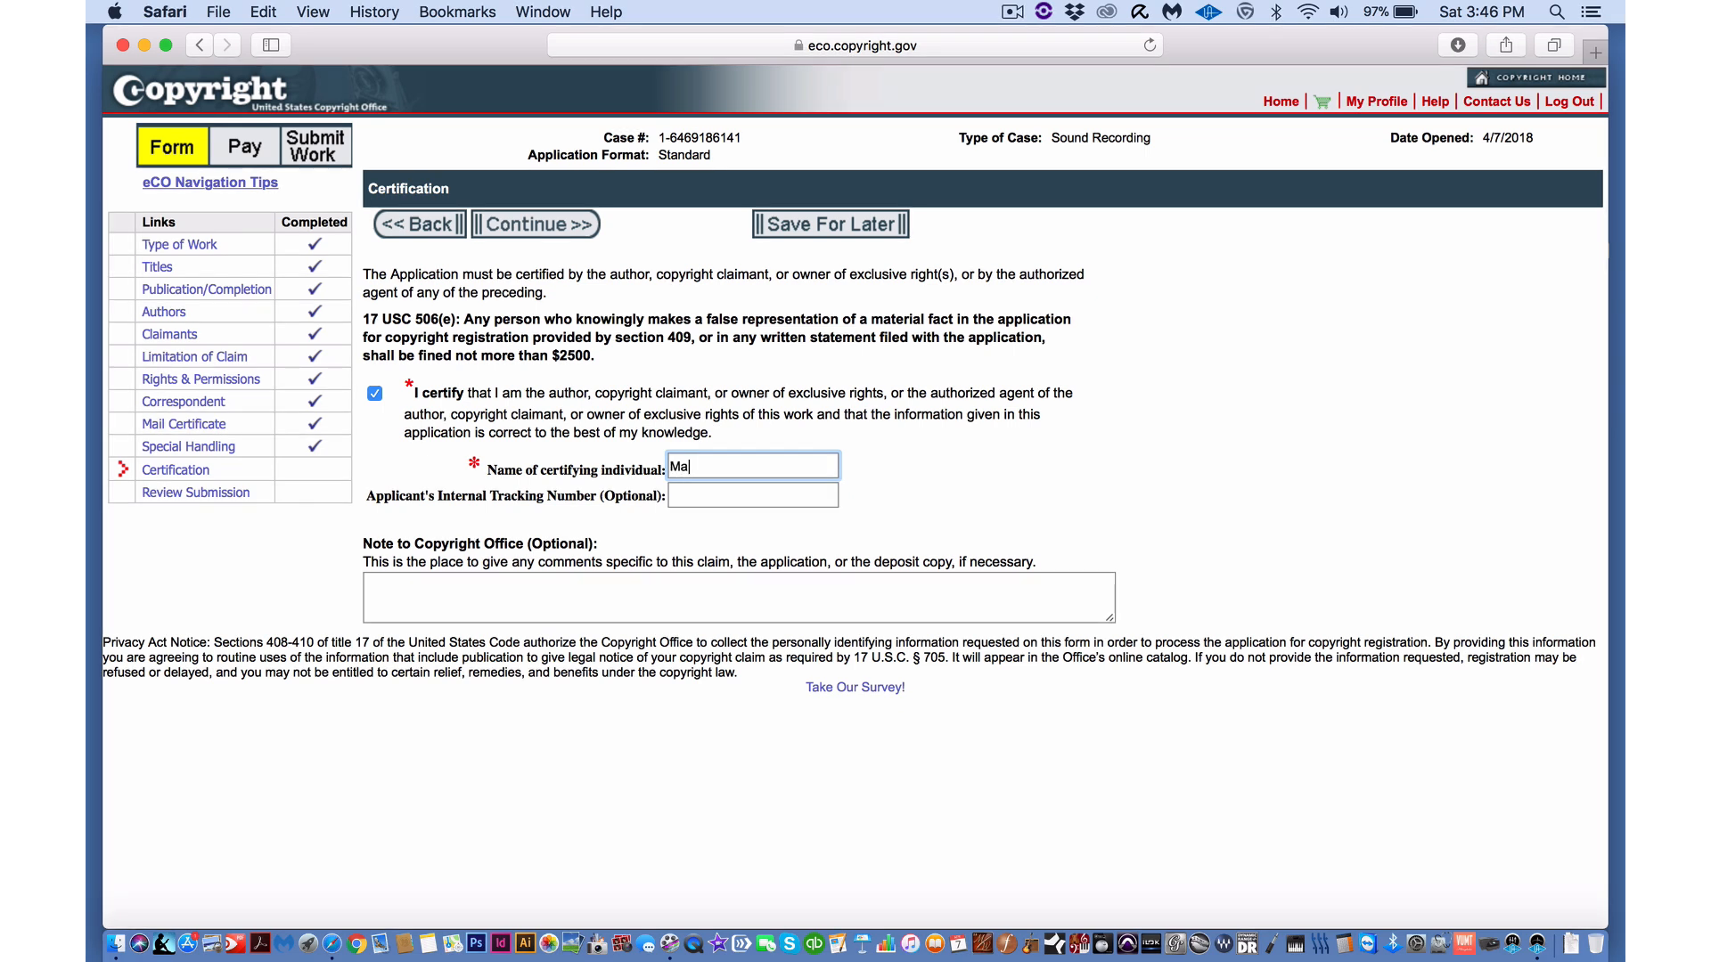
pyautogui.click(554, 228)
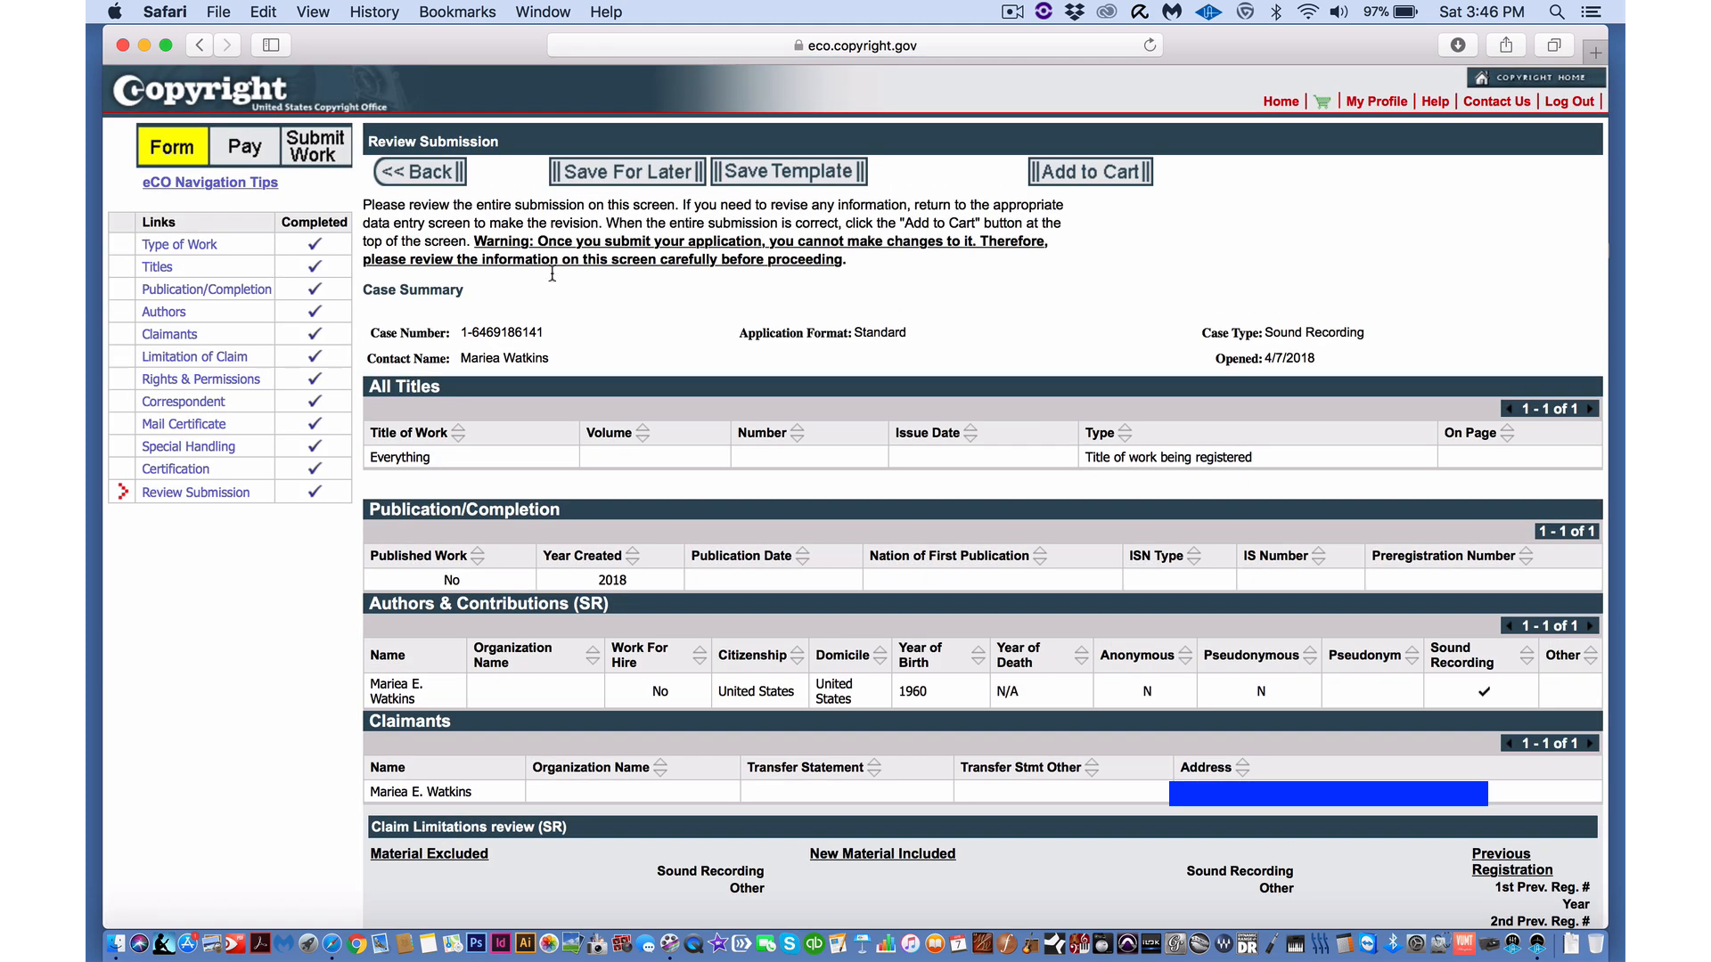
# - Reopen the Authors details from the review and continue back to the Review Submission summary
pyautogui.scroll(-3, 541, 434)
pyautogui.scroll(-3, 541, 434)
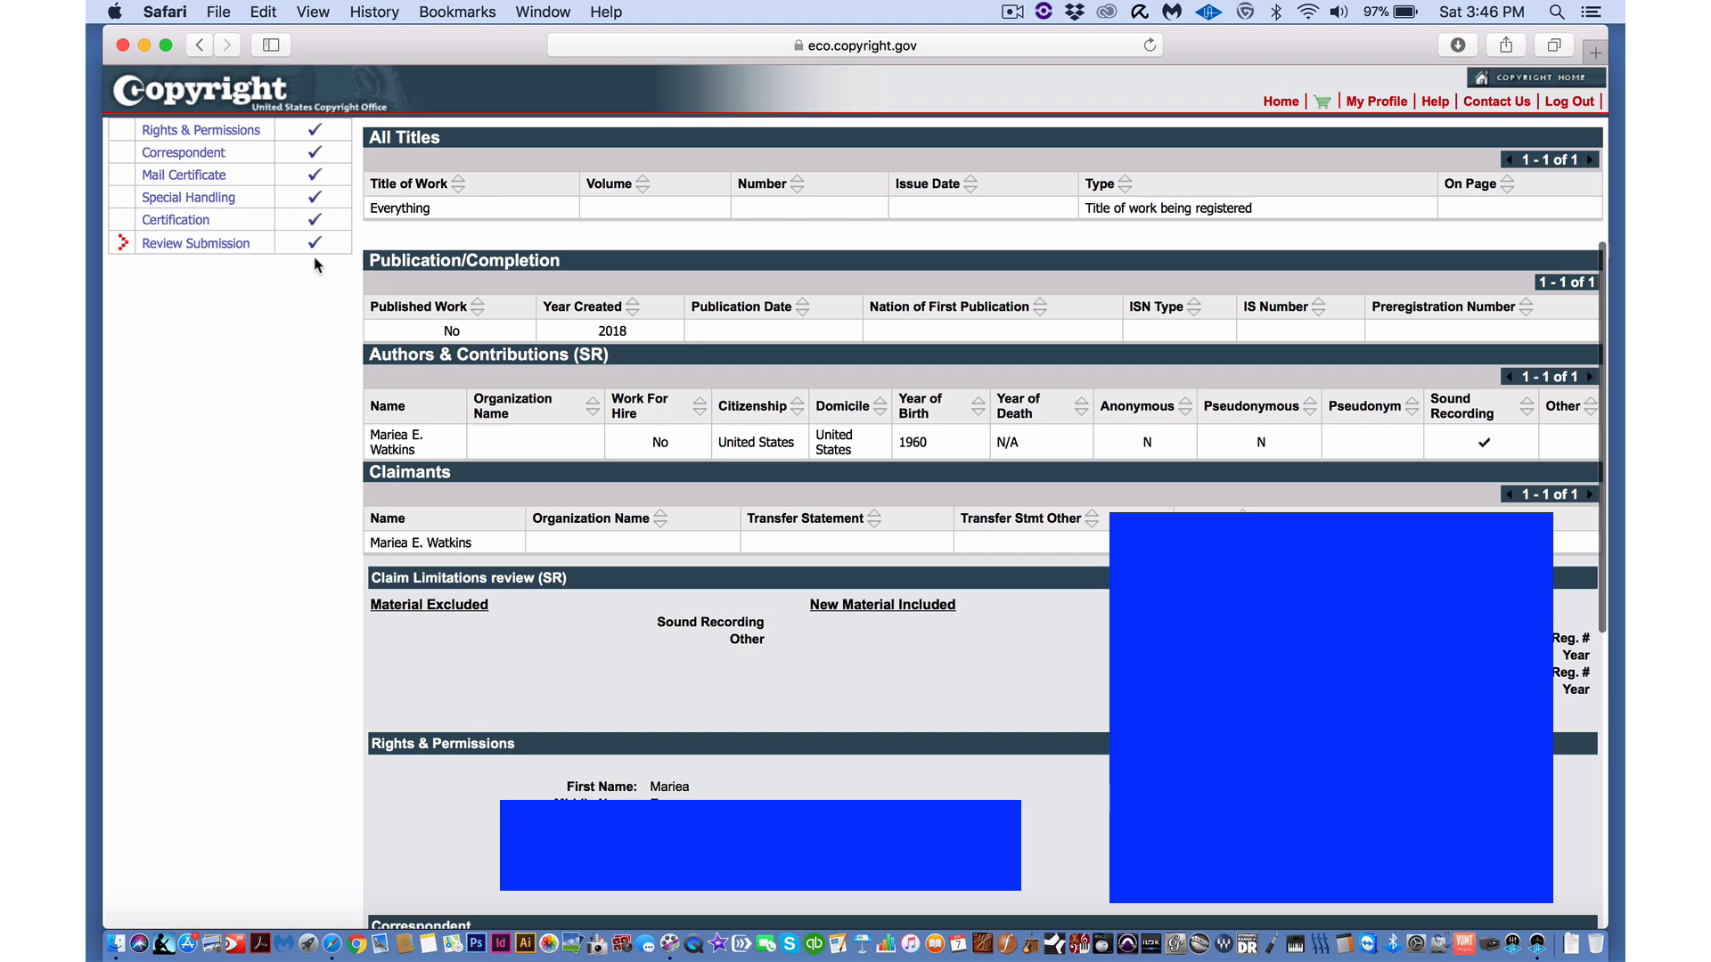
pyautogui.scroll(4, 319, 264)
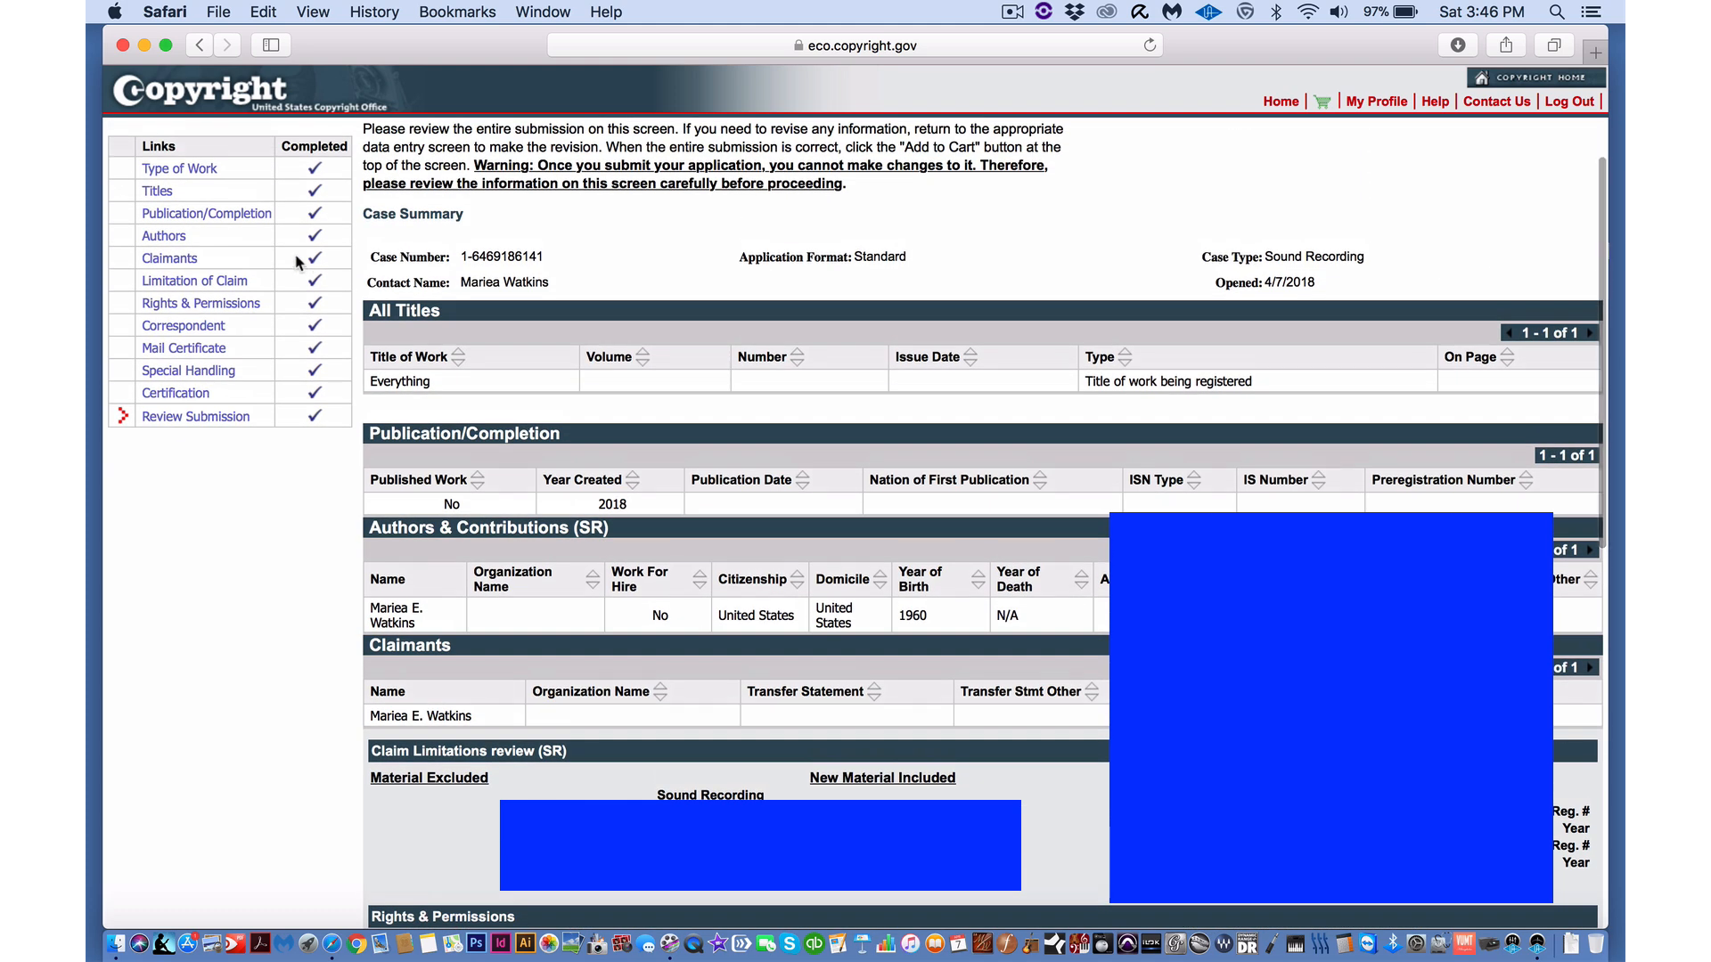
pyautogui.click(164, 236)
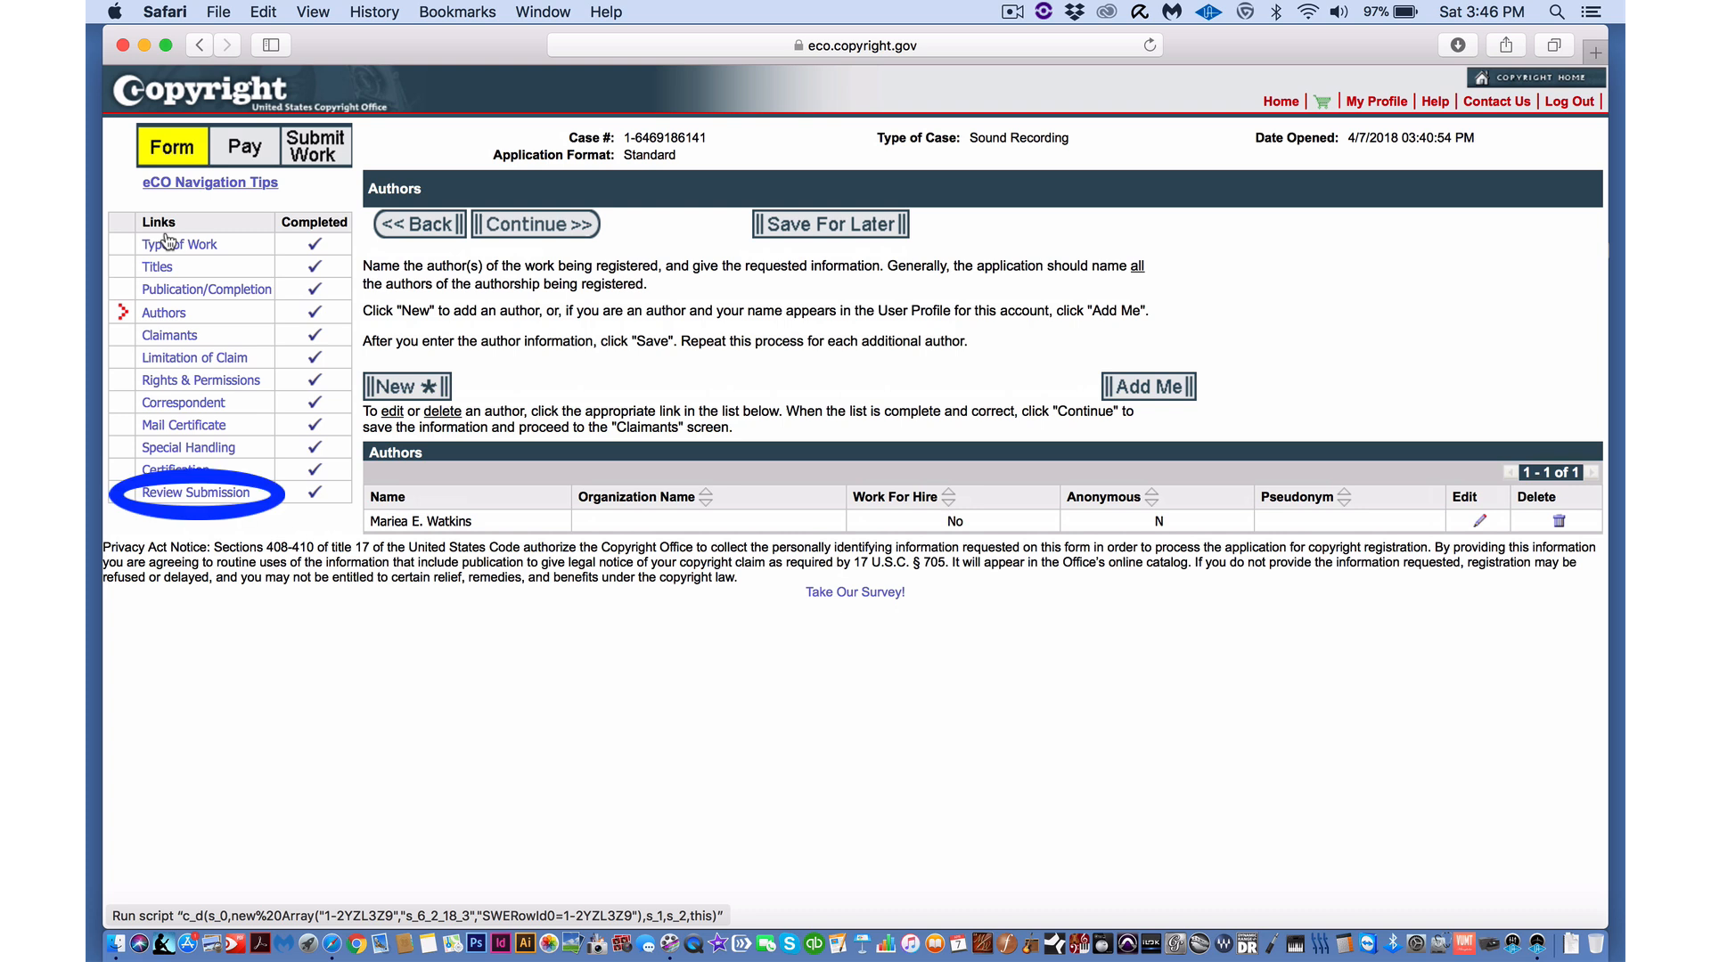
pyautogui.click(539, 233)
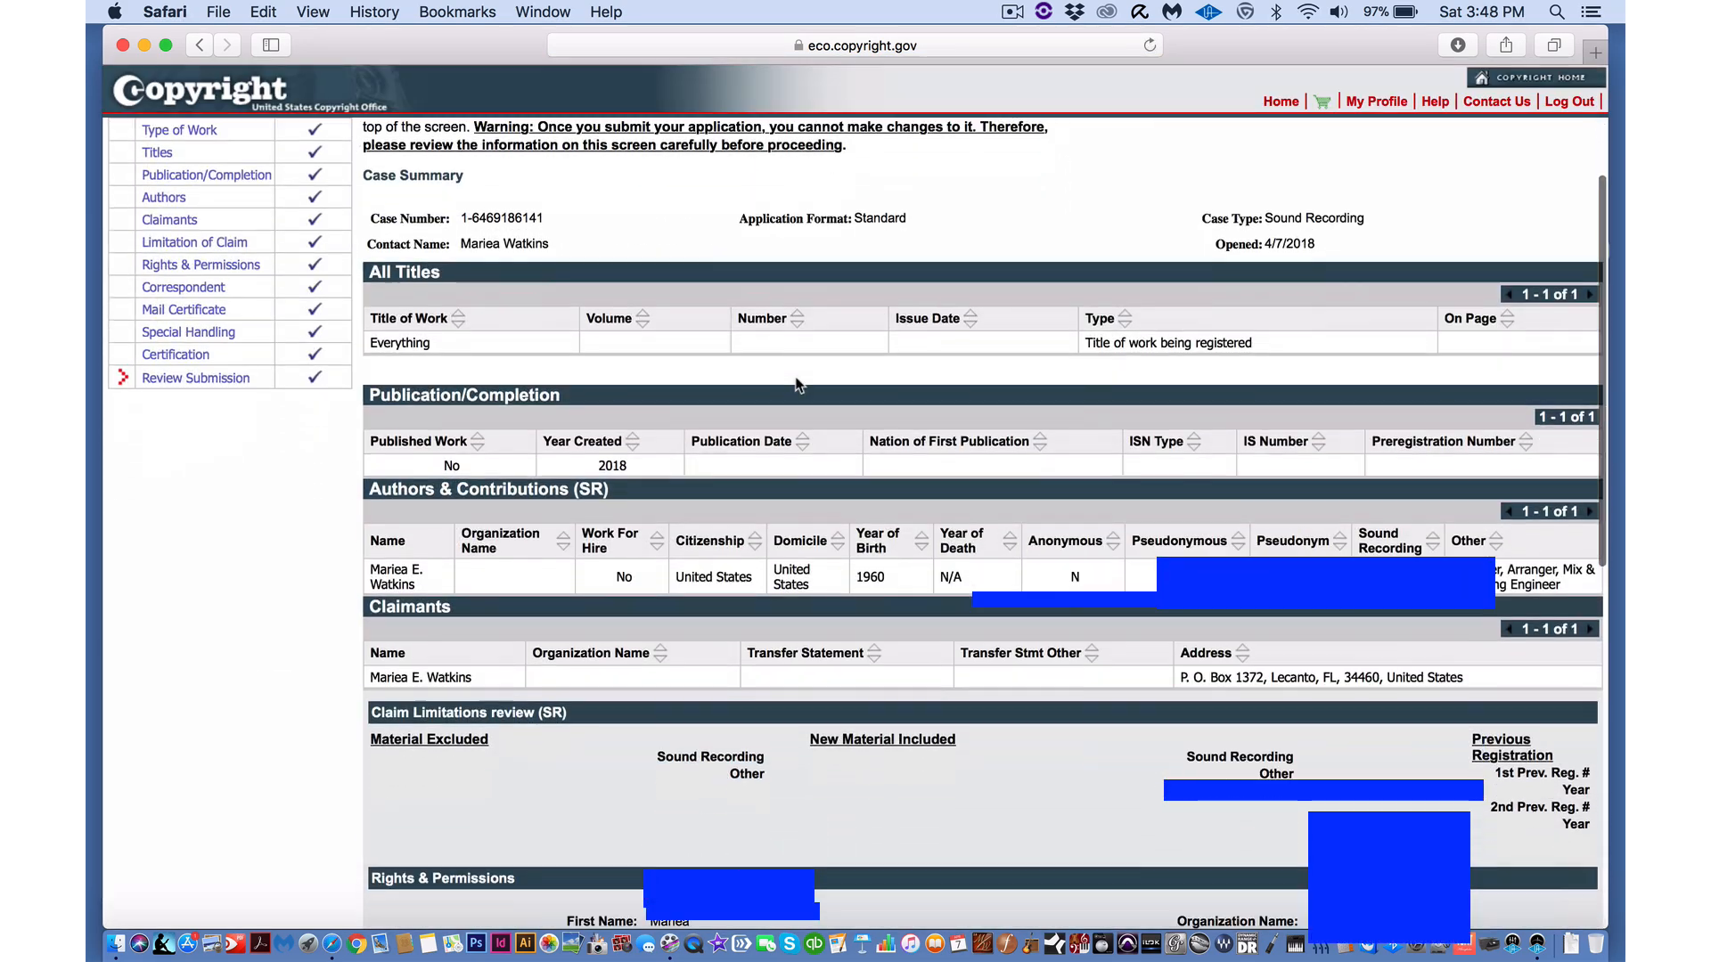
pyautogui.scroll(-5, 796, 383)
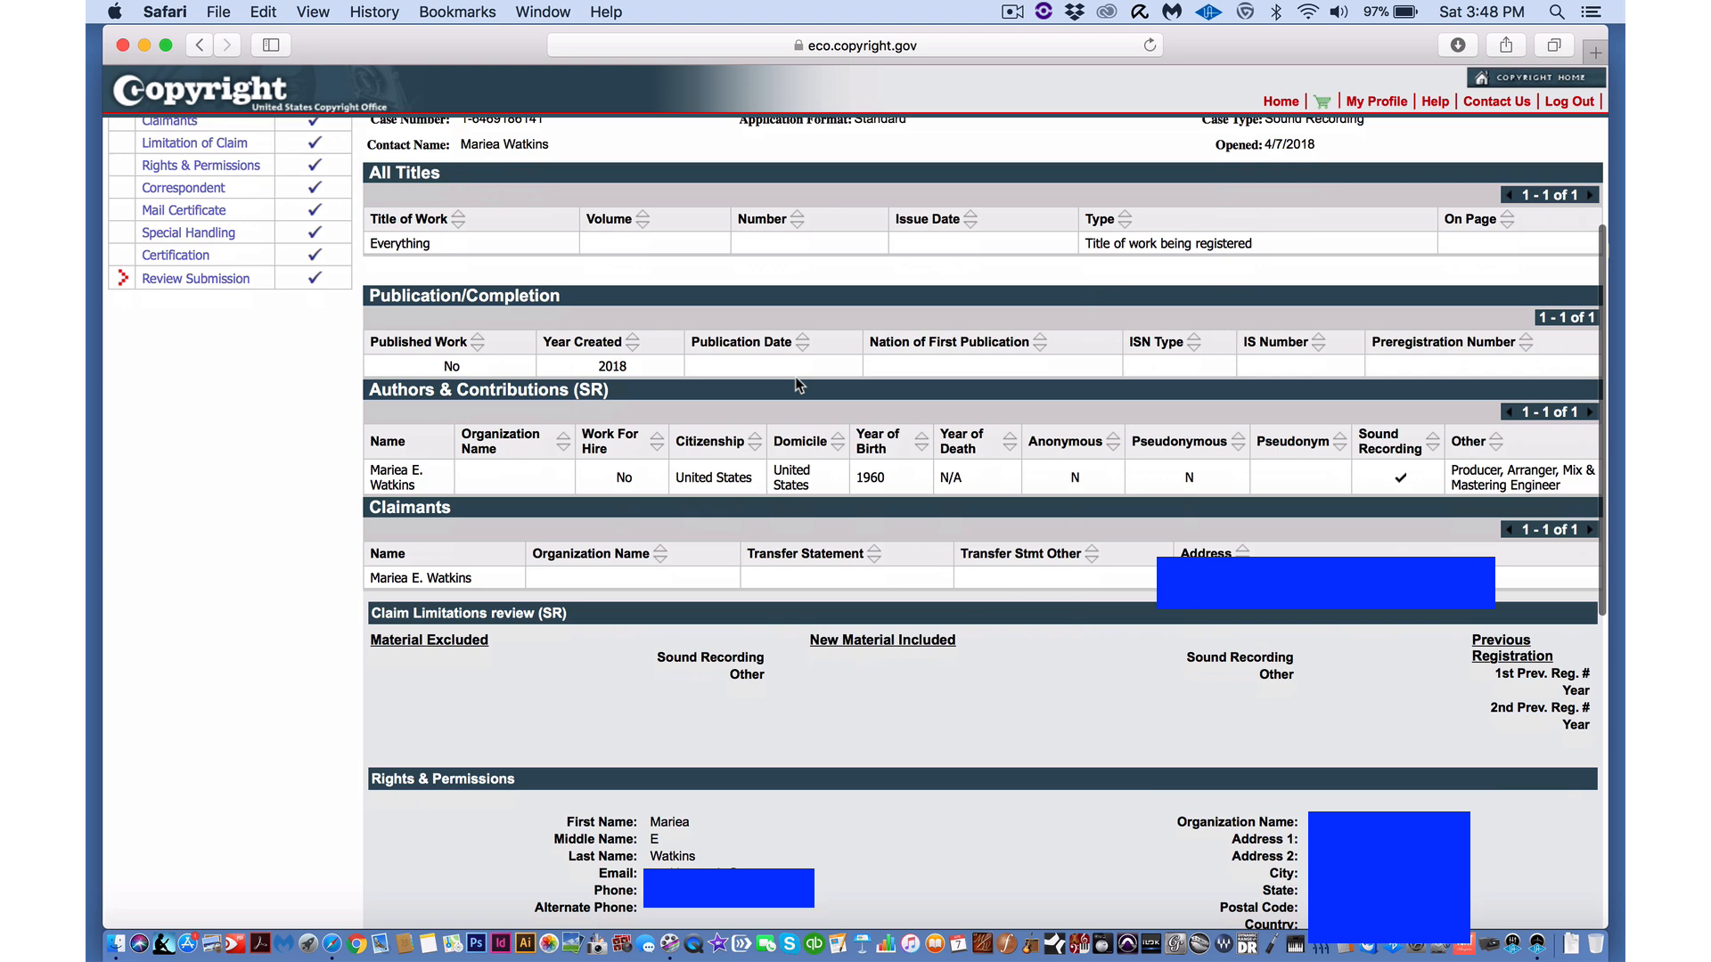
# - Add the case to the cart, check out at $55.00, and choose Credit Card / ACH payment
pyautogui.scroll(5, 799, 384)
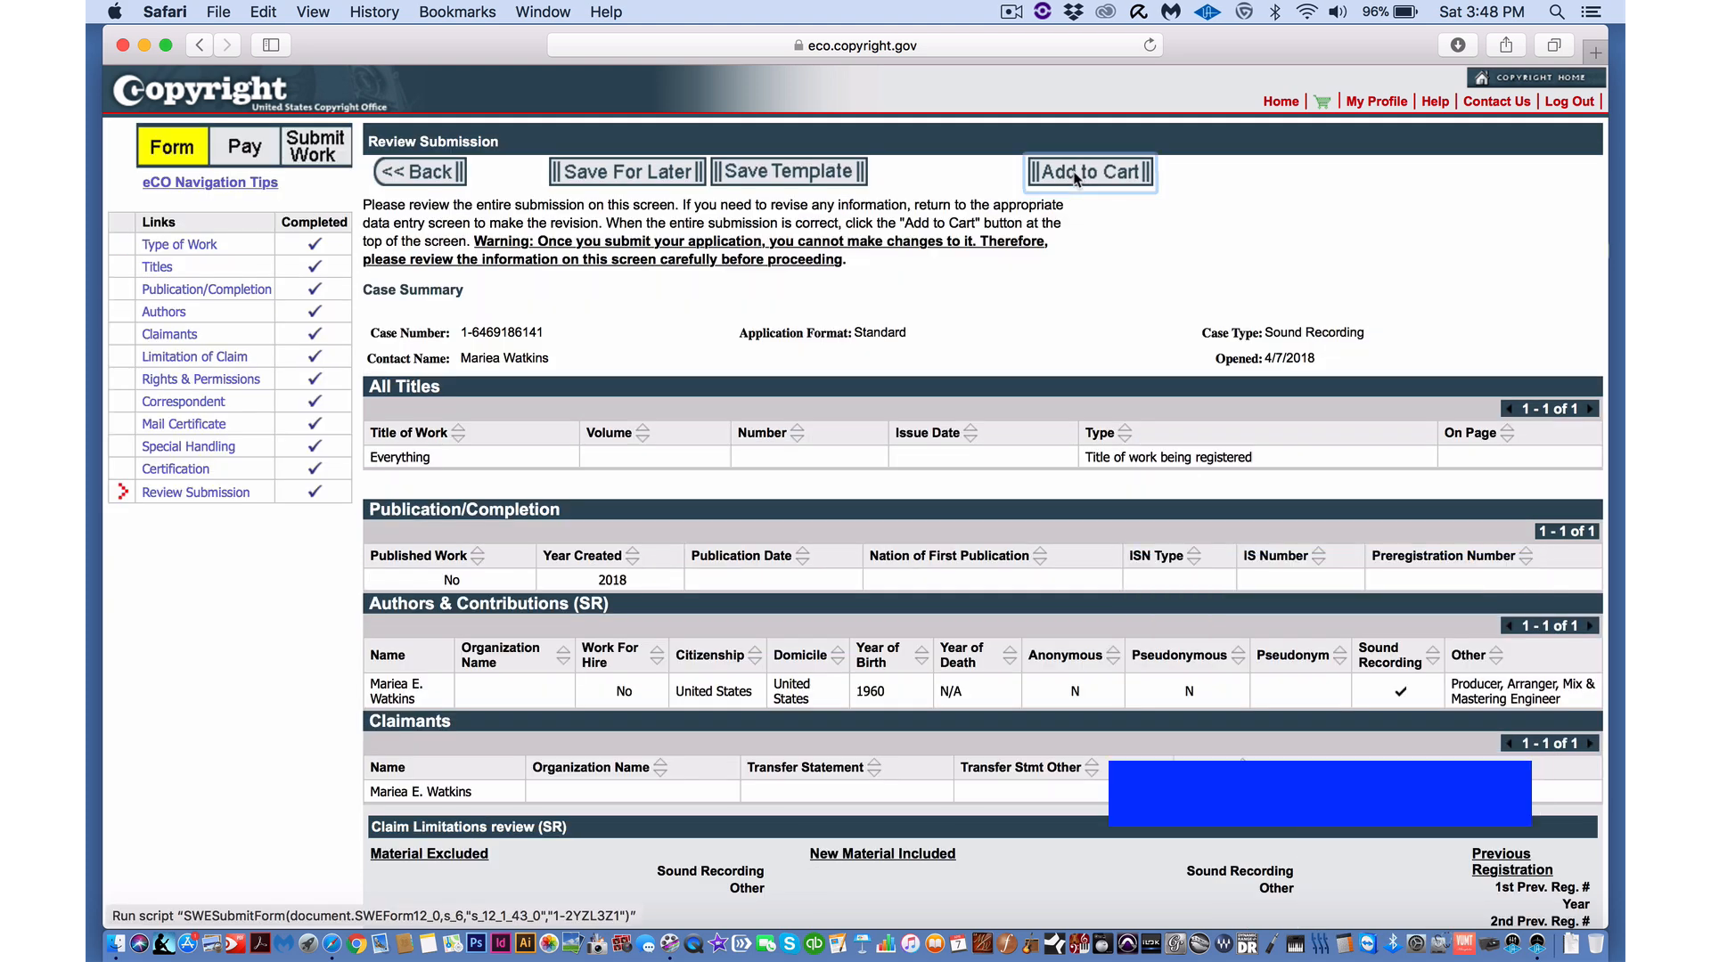
pyautogui.click(1069, 171)
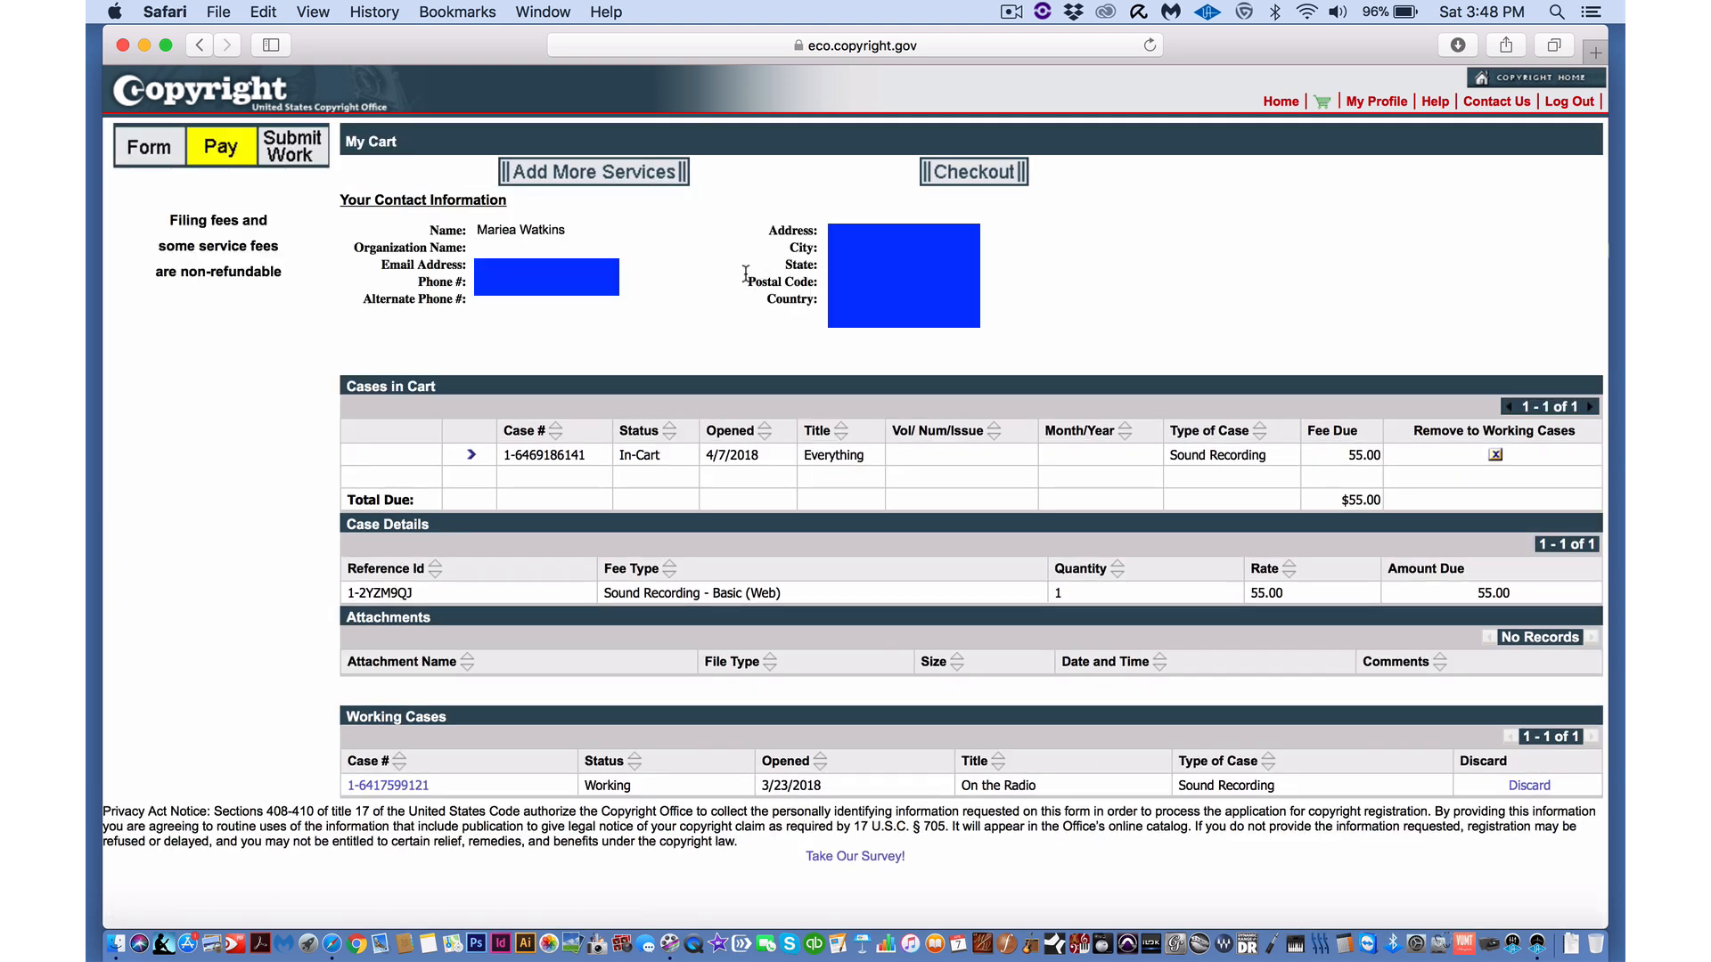
pyautogui.click(960, 172)
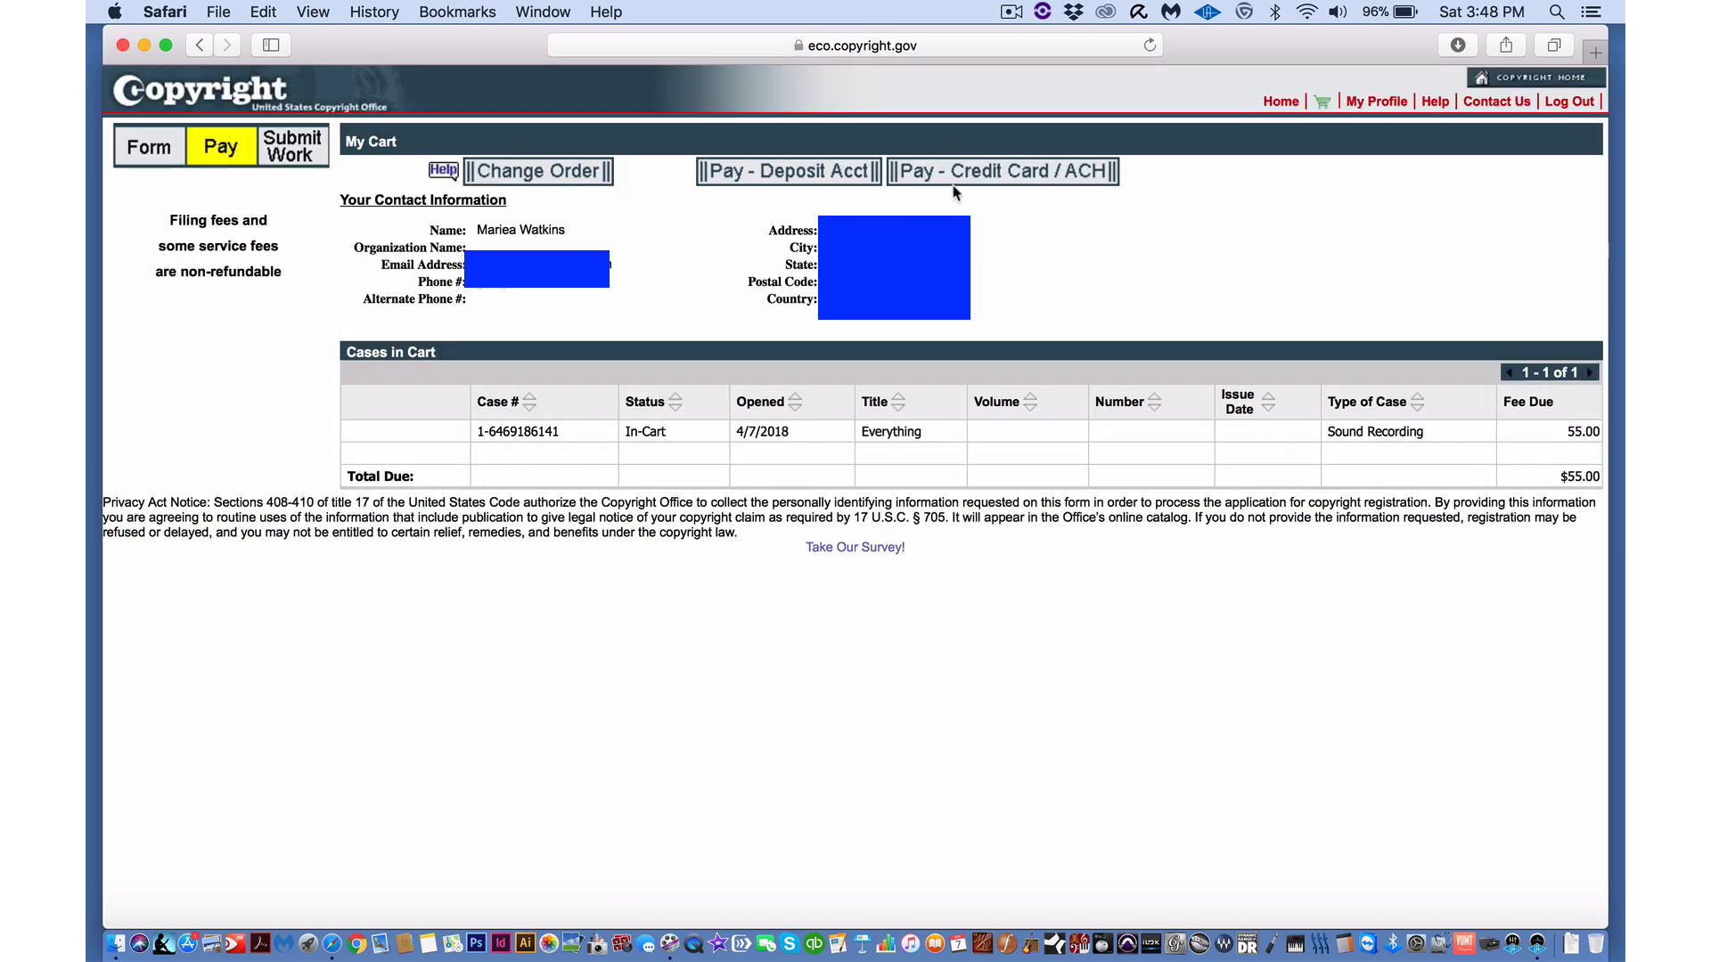
pyautogui.click(984, 173)
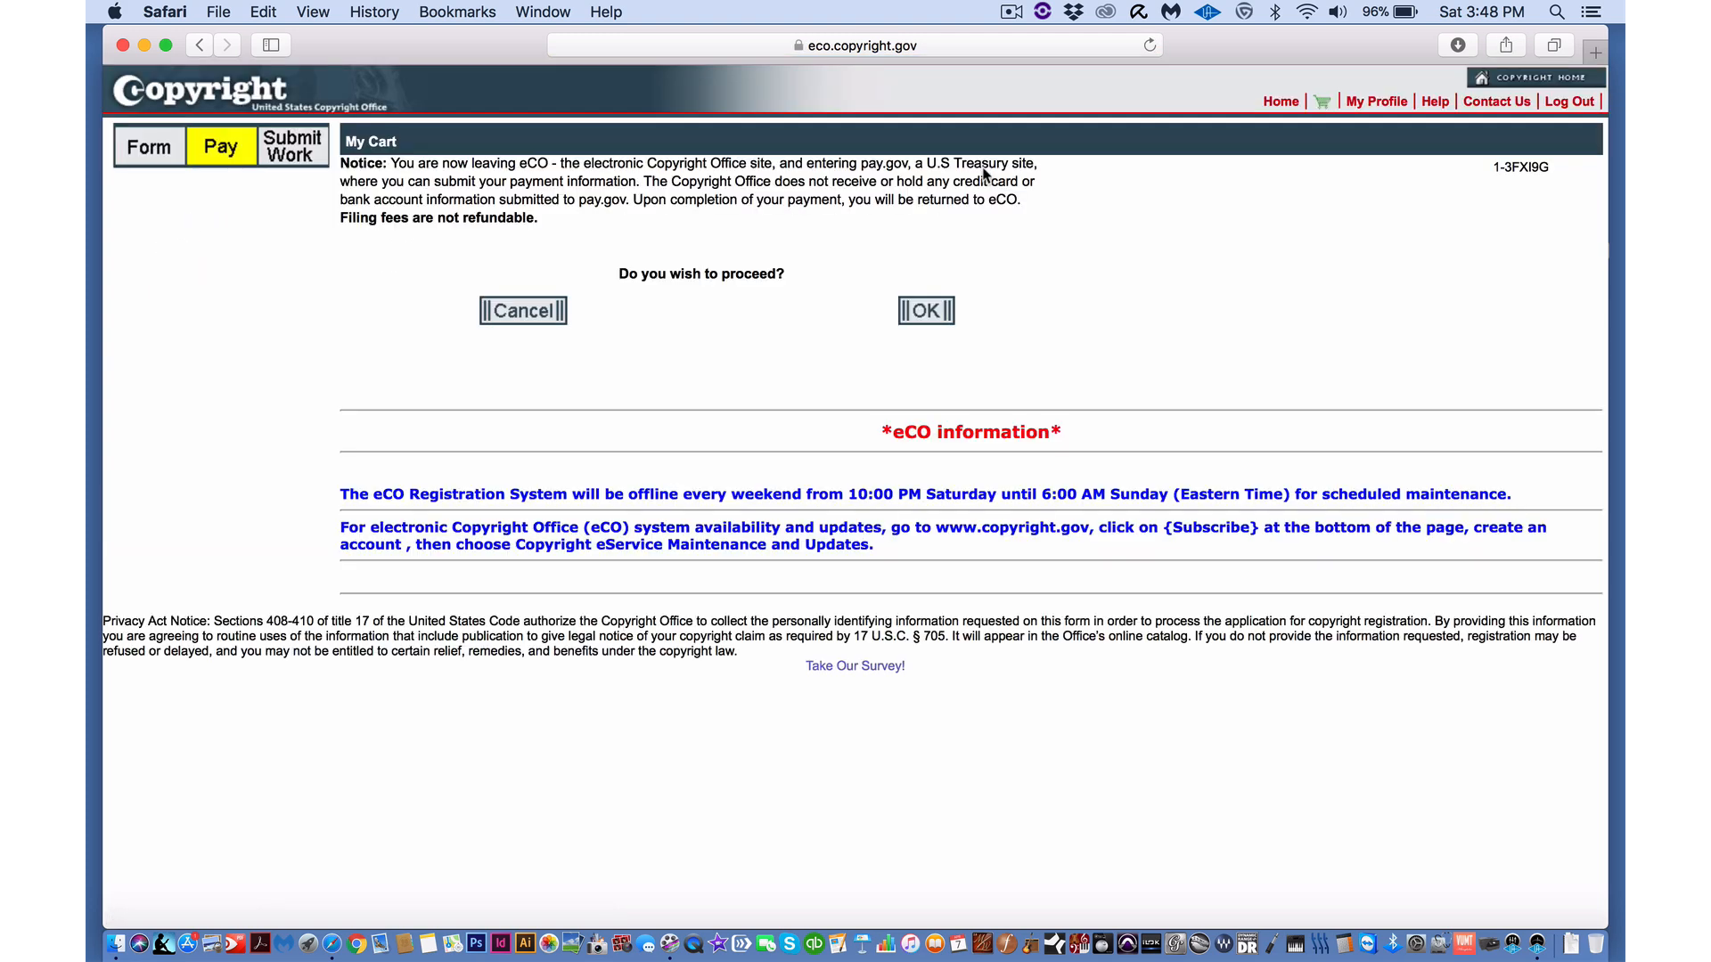
# - Pay the $55.00 fee on pay.gov by plastic card with the cardholder's name and a confirmation e-mail
pyautogui.click(923, 311)
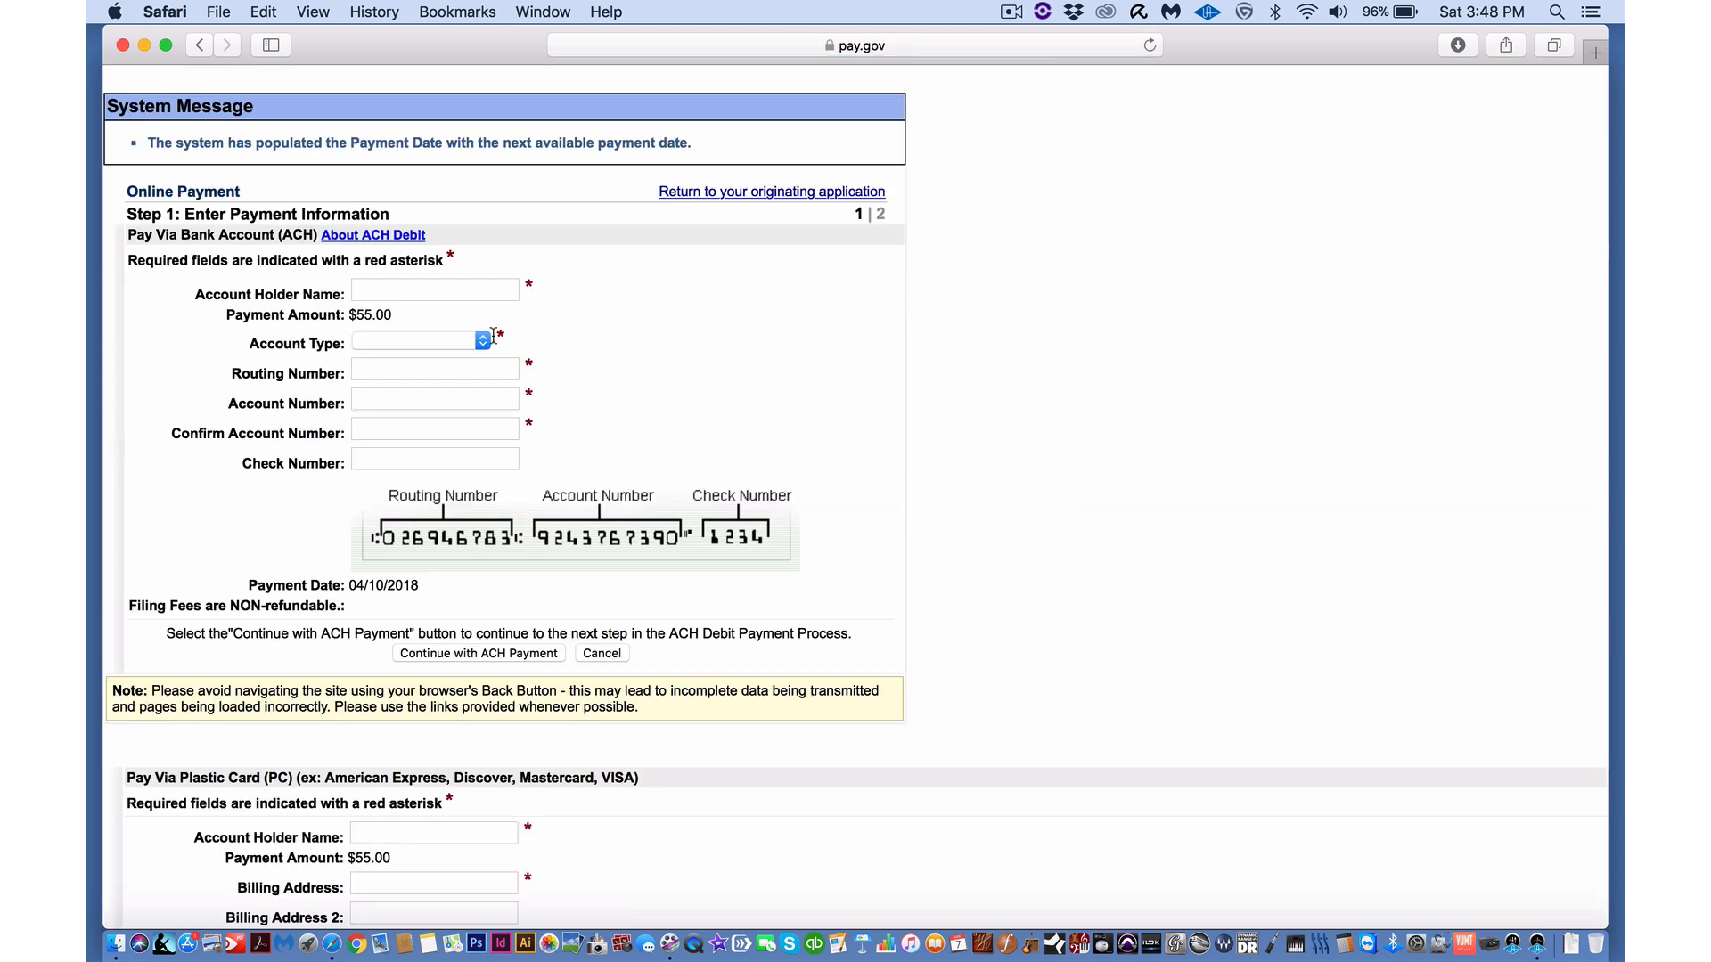
pyautogui.scroll(-8, 429, 498)
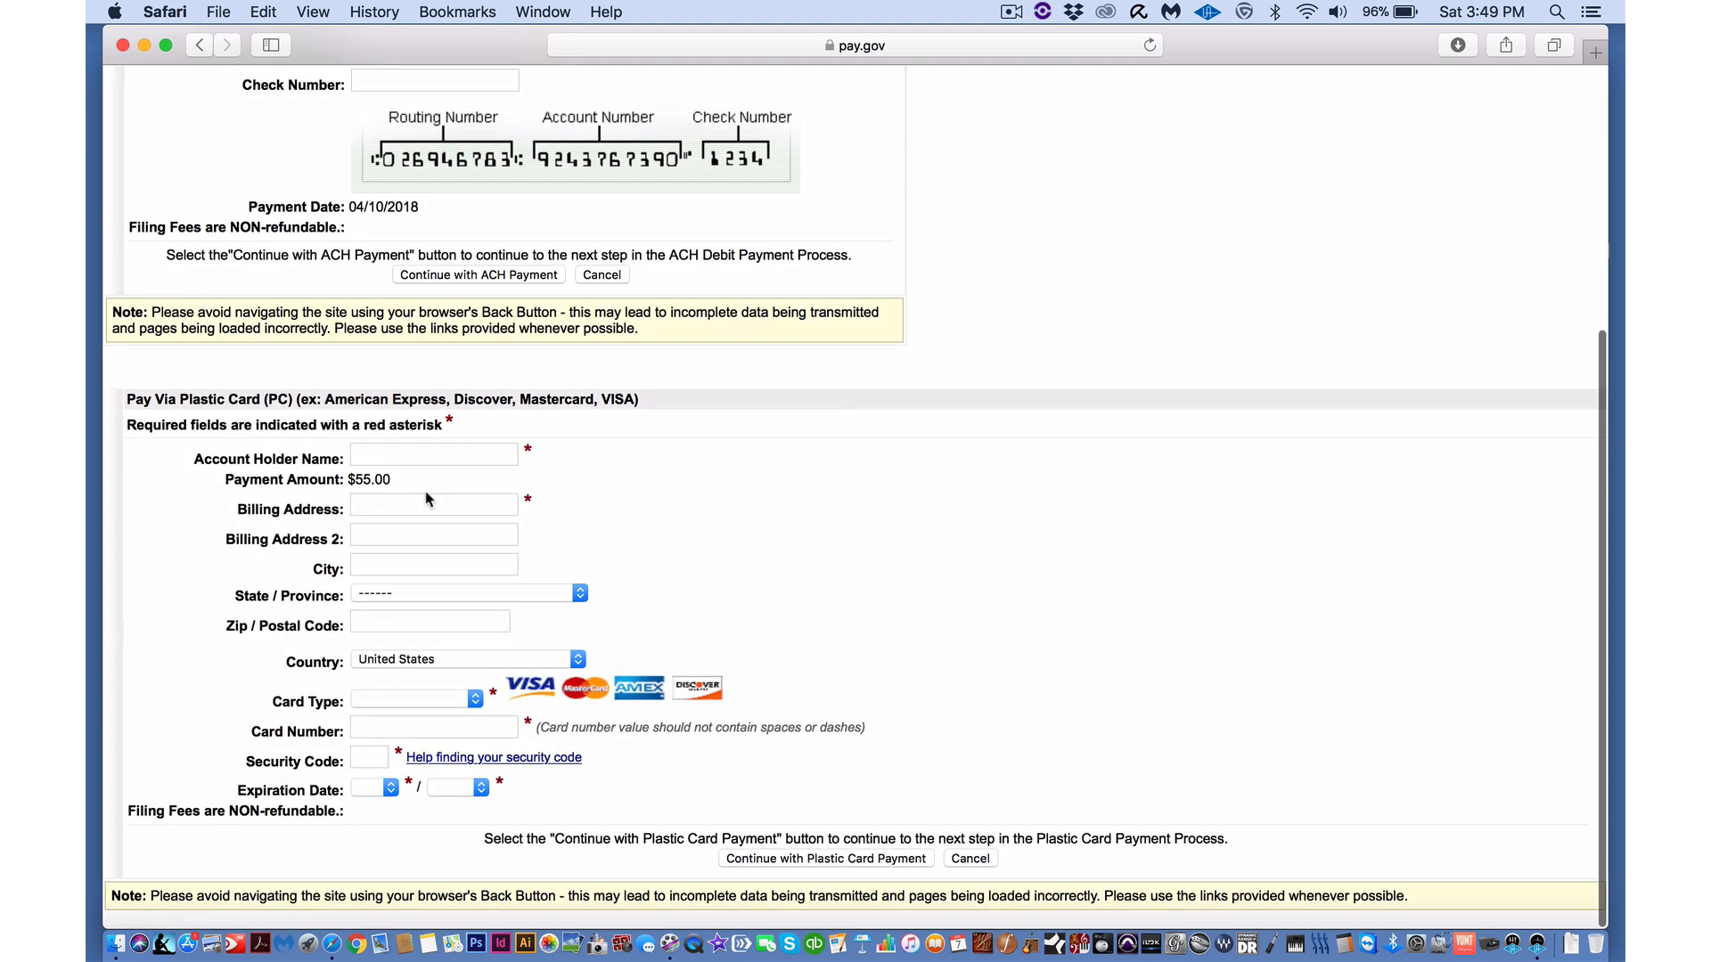
pyautogui.click(377, 453)
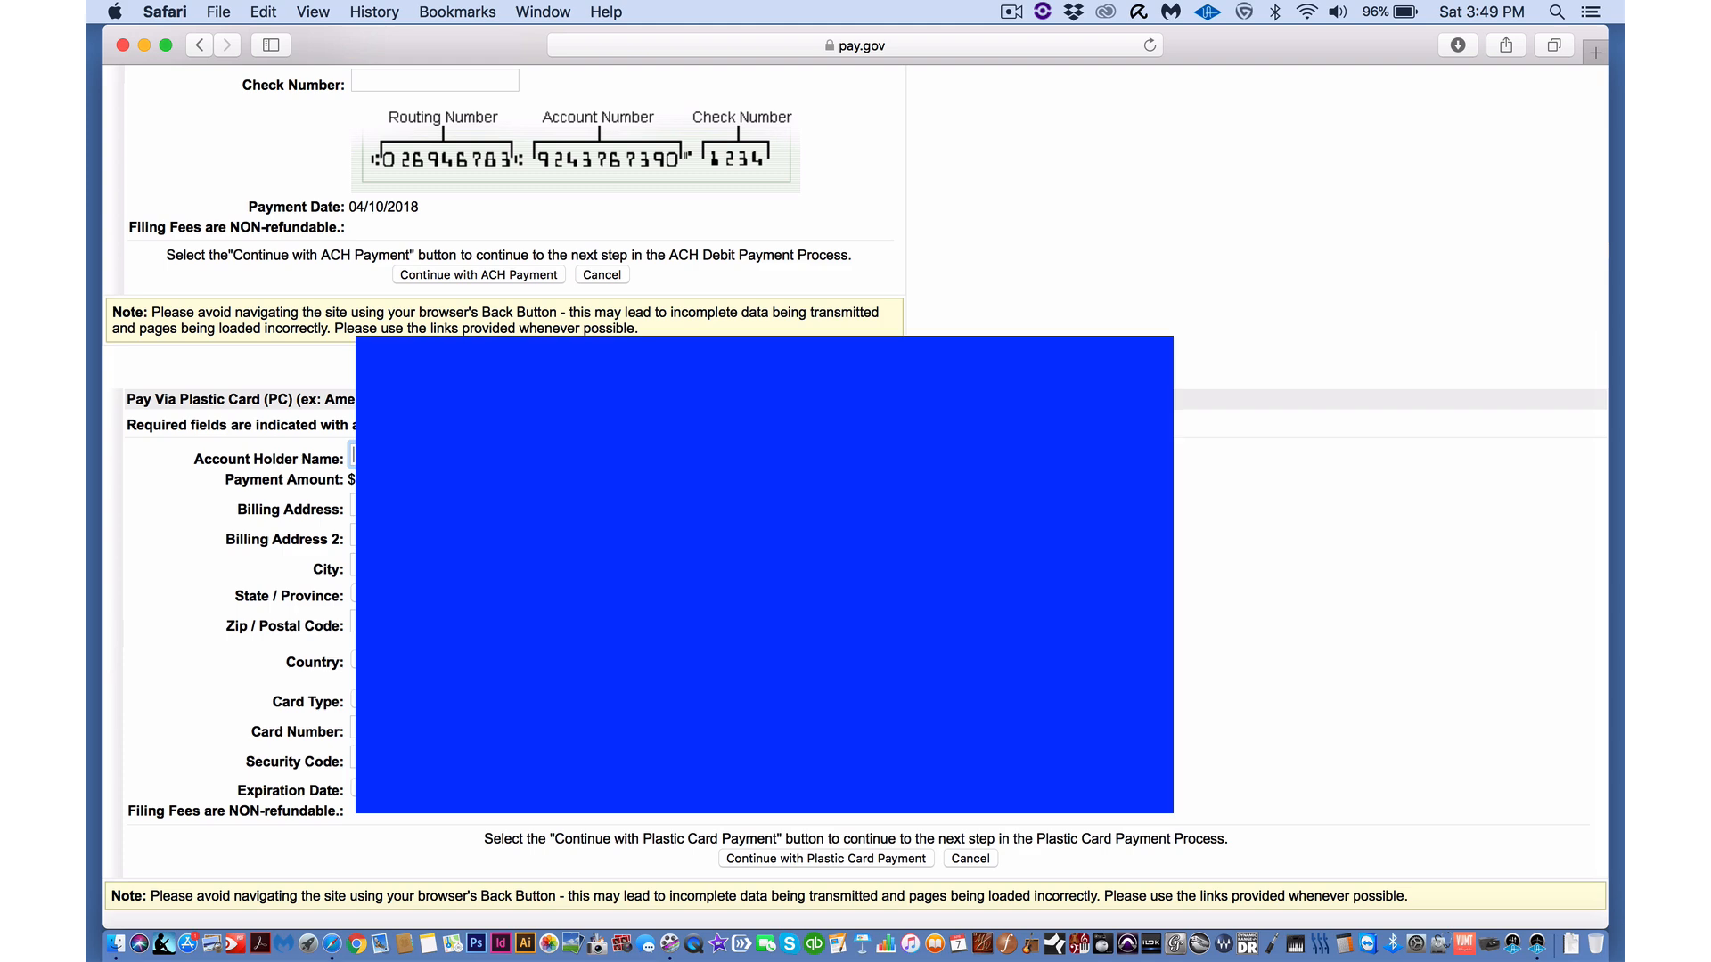
pyautogui.click(791, 861)
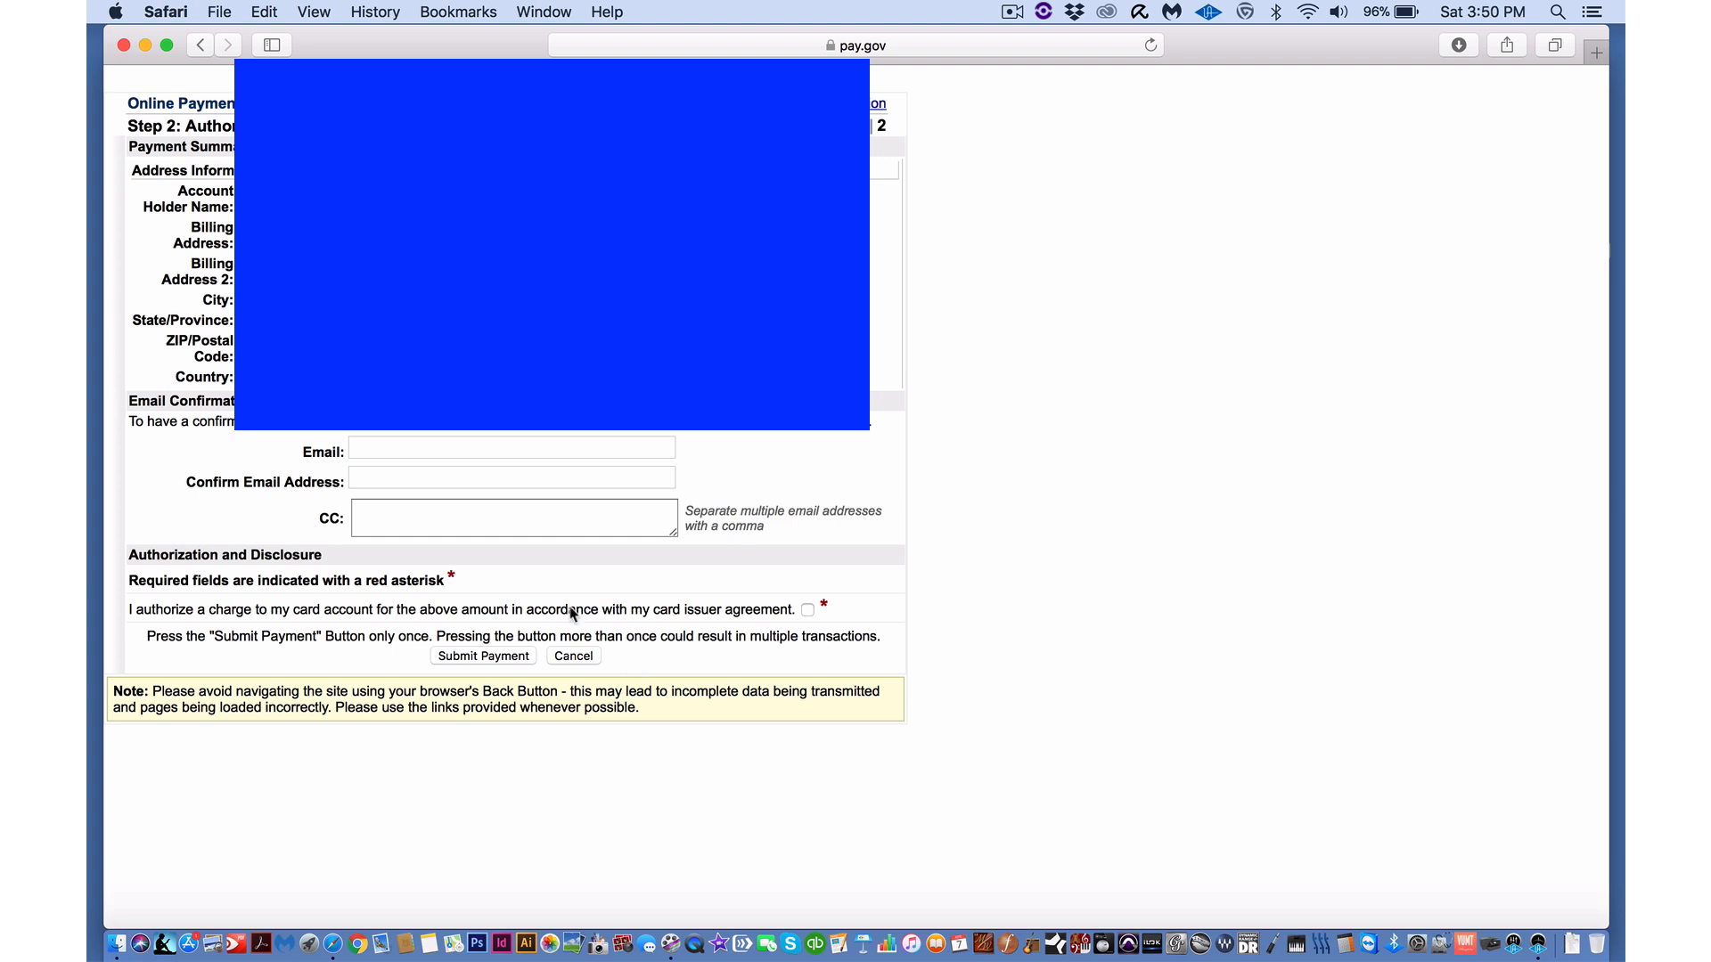
pyautogui.click(417, 450)
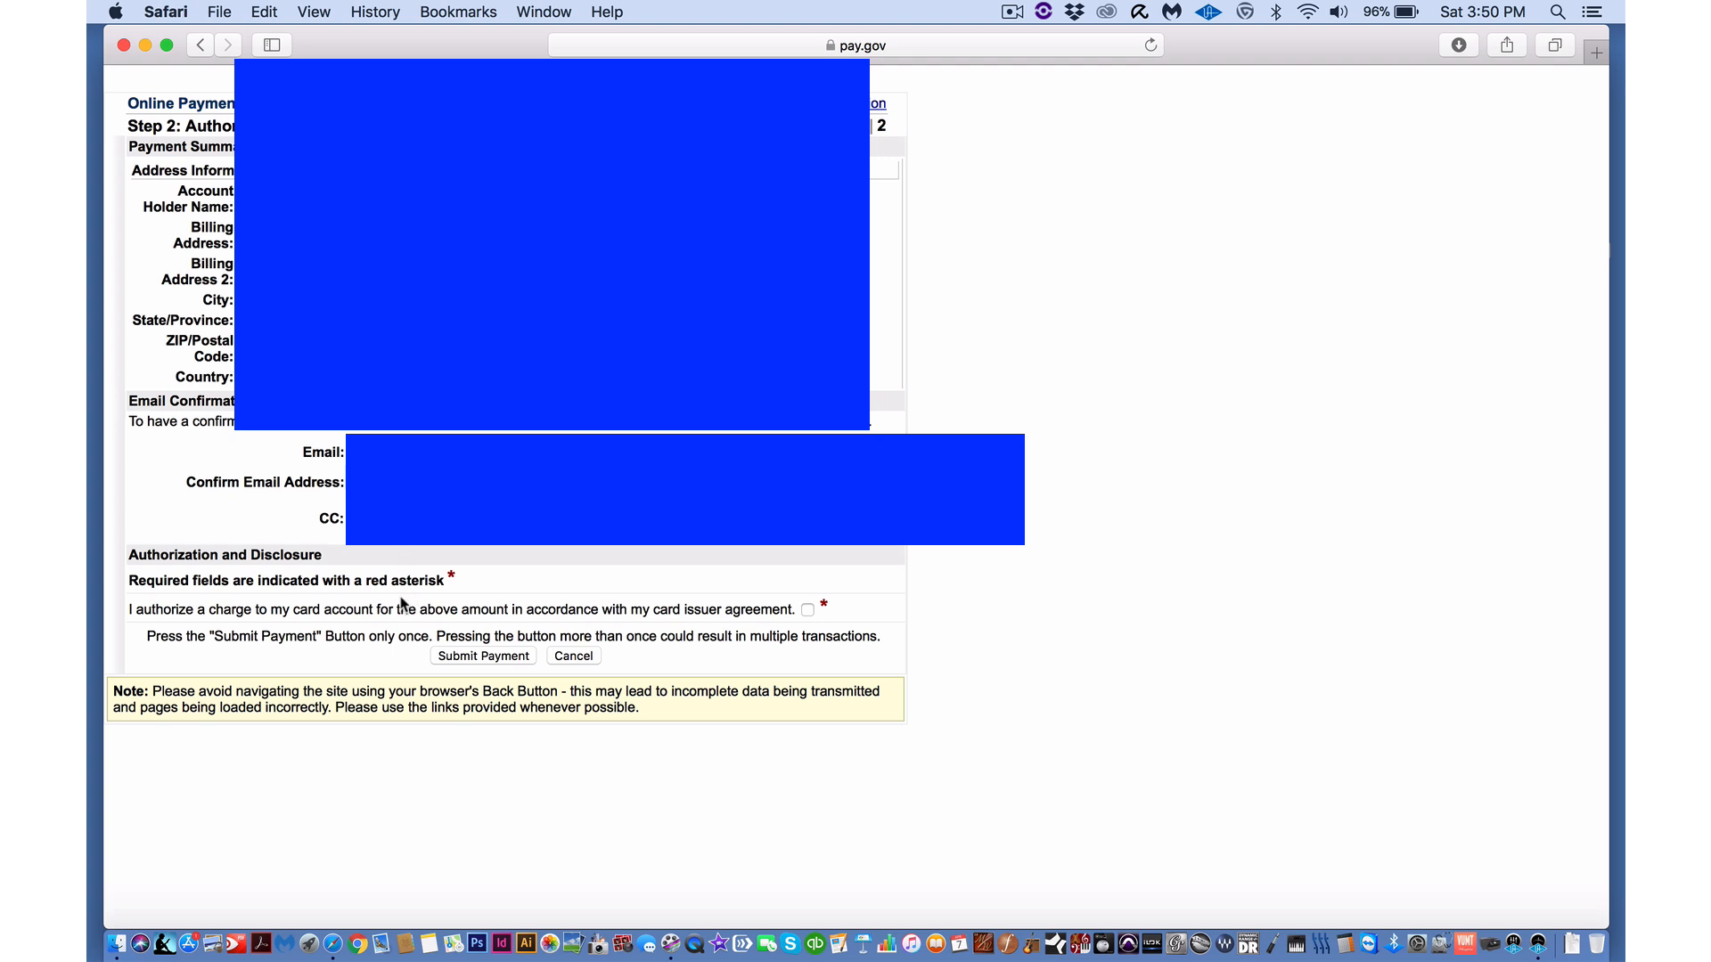
pyautogui.click(516, 660)
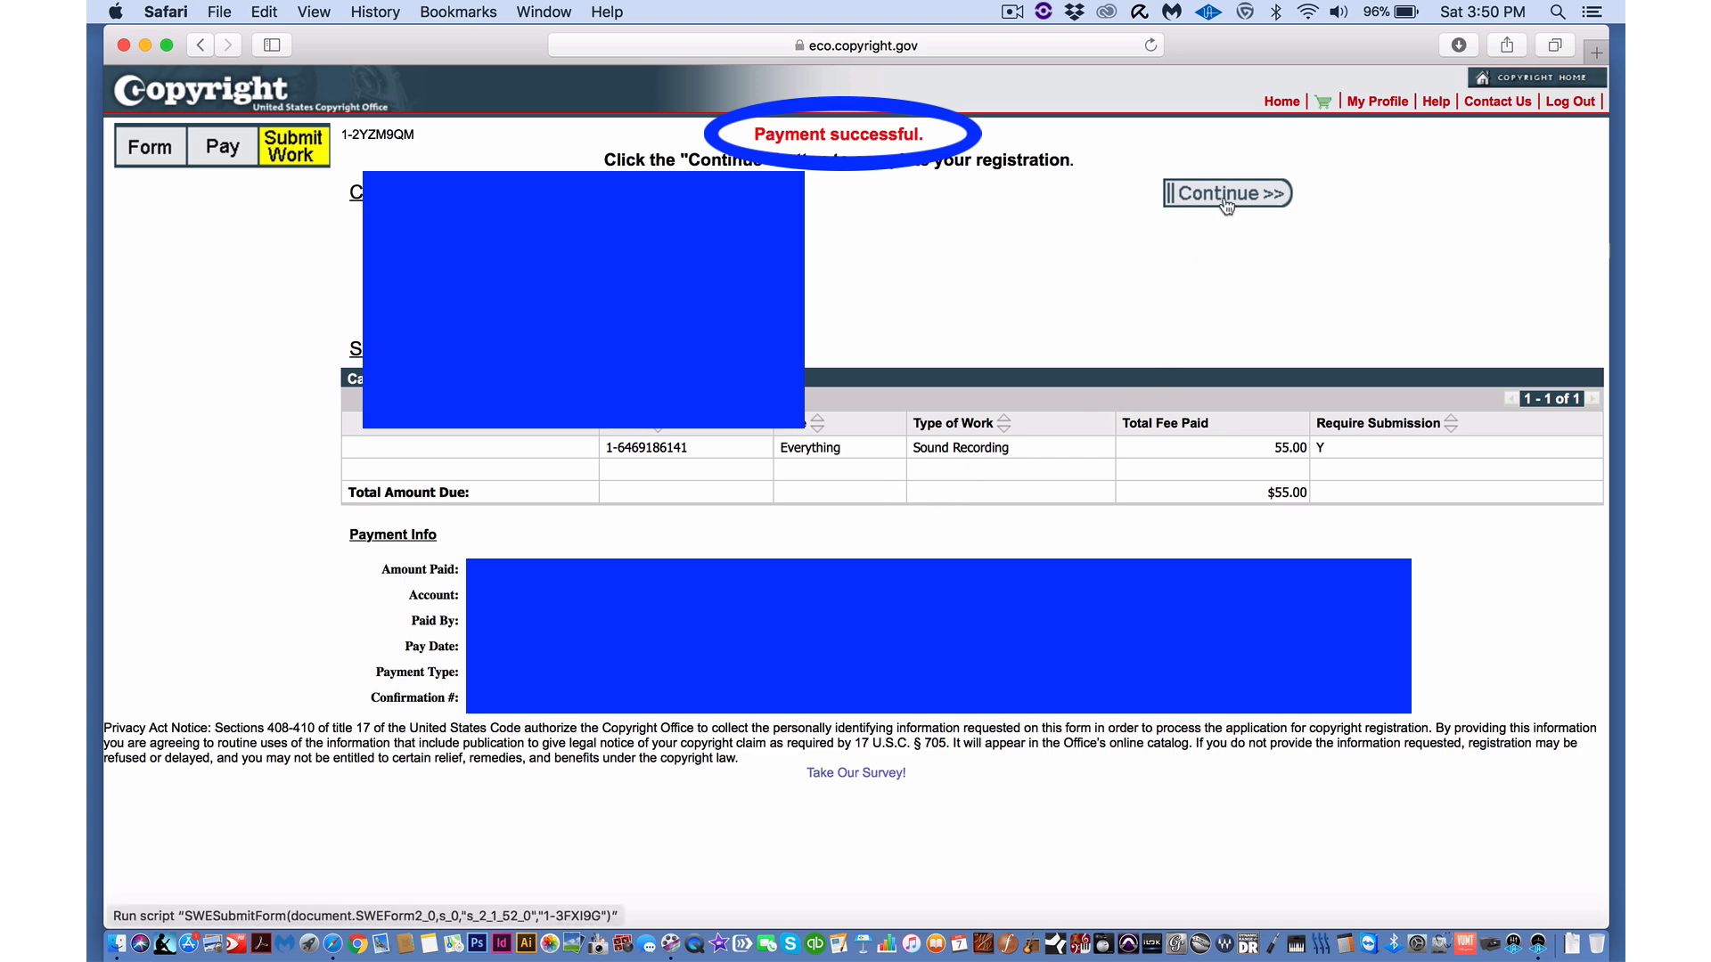
# - Continue from the Payment successful page to the deposit submission page
pyautogui.click(1226, 199)
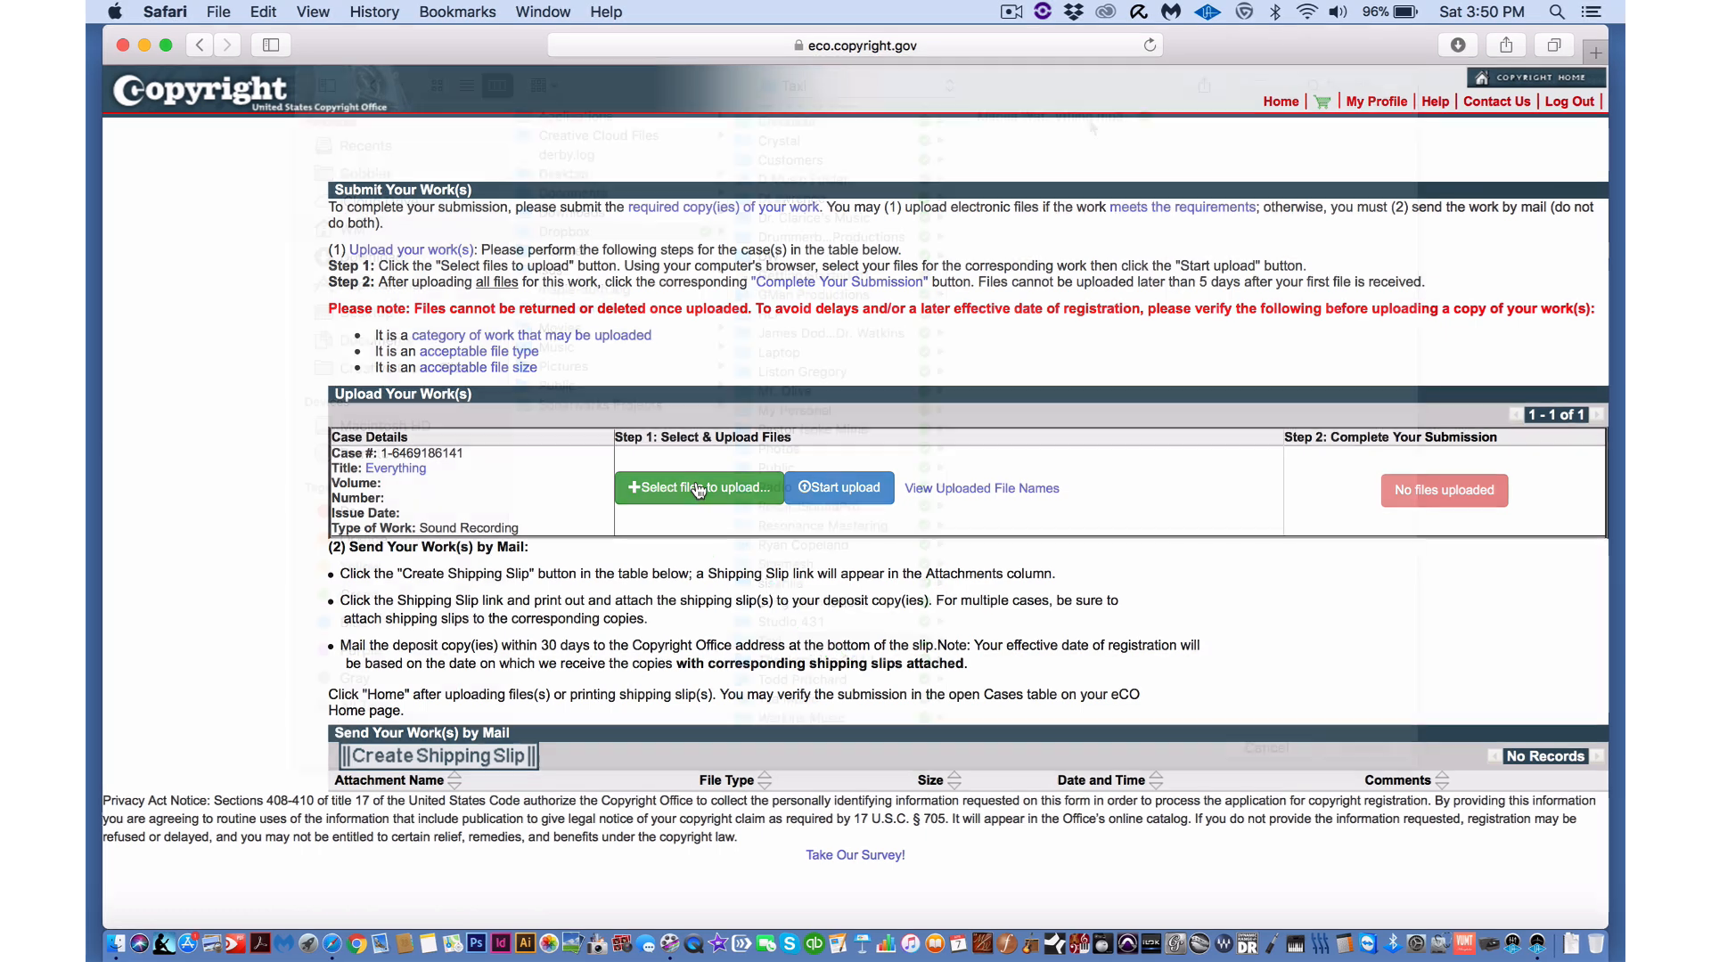
# - Upload the Everything MP3 (4.29 MB) as the deposit copy and complete the claim submission
pyautogui.click(699, 488)
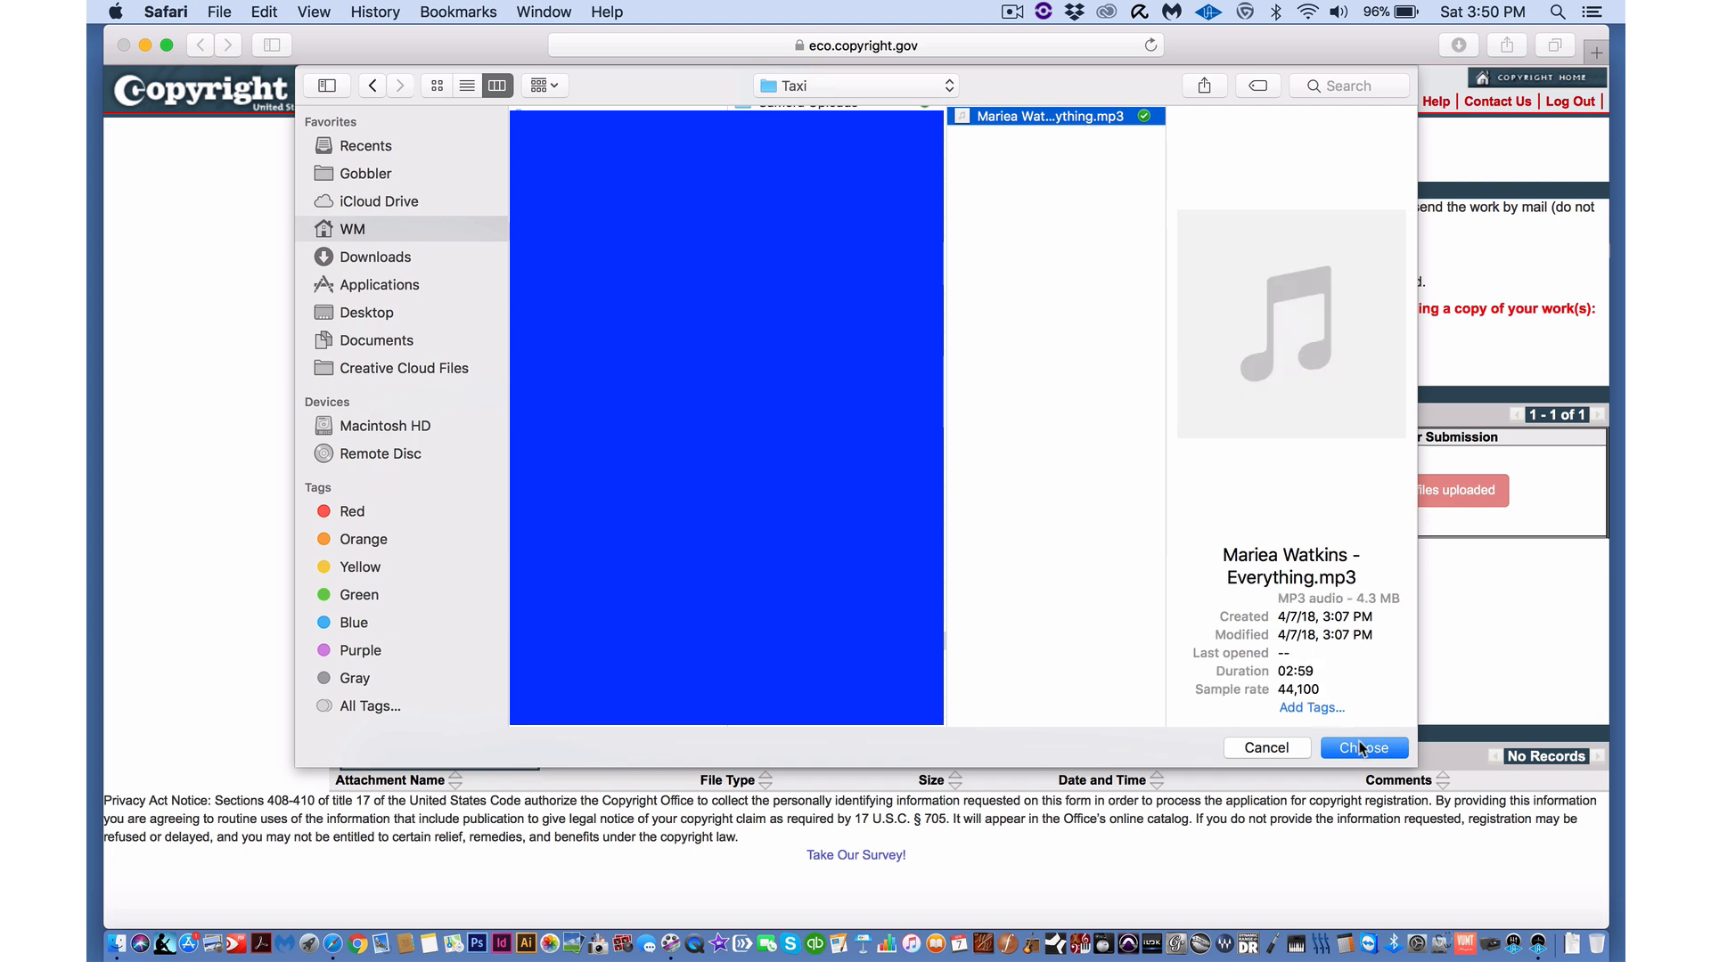
pyautogui.click(1360, 748)
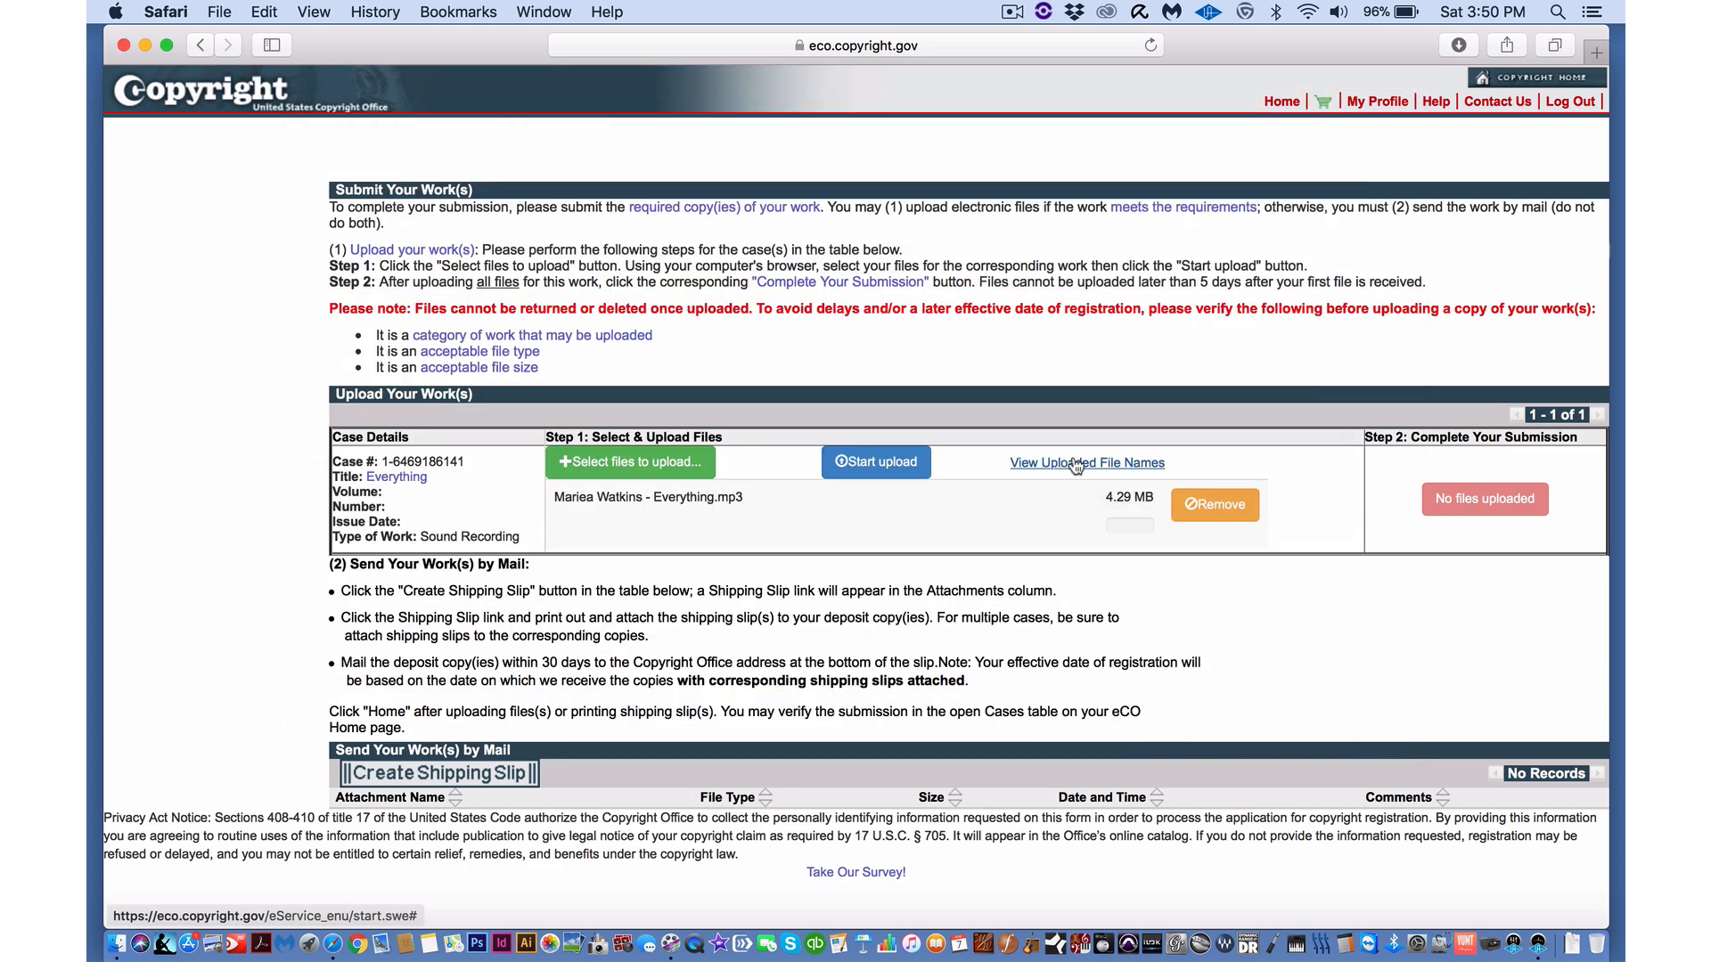
pyautogui.click(889, 463)
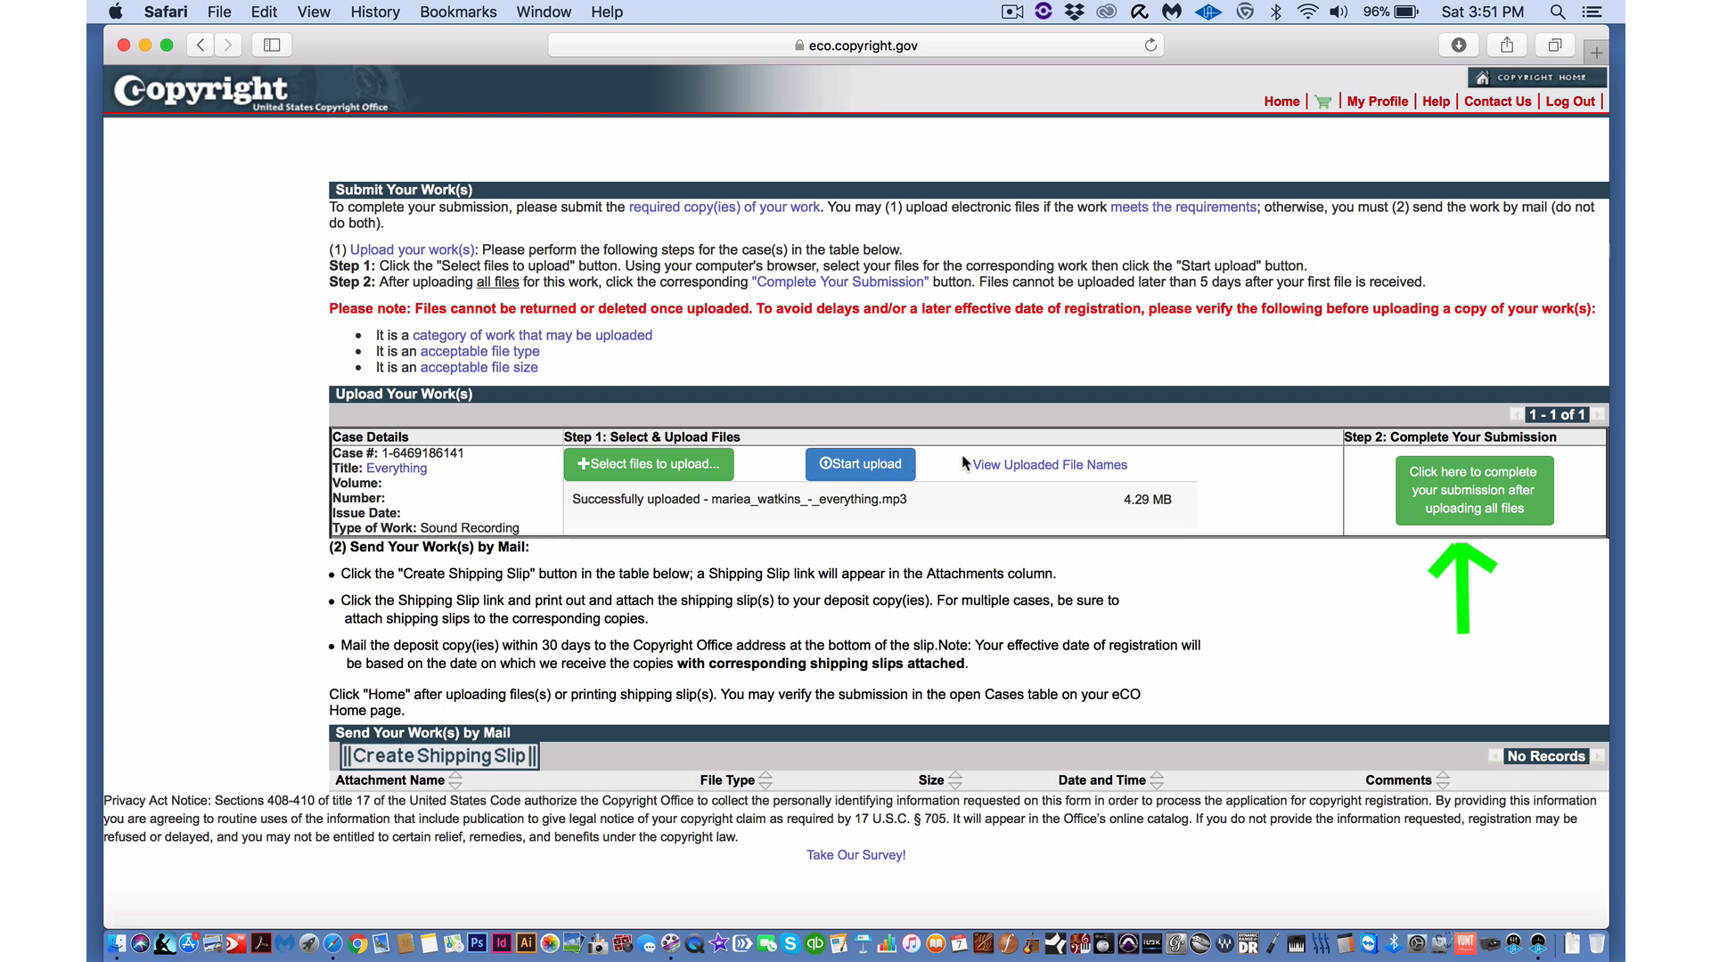
pyautogui.click(1450, 494)
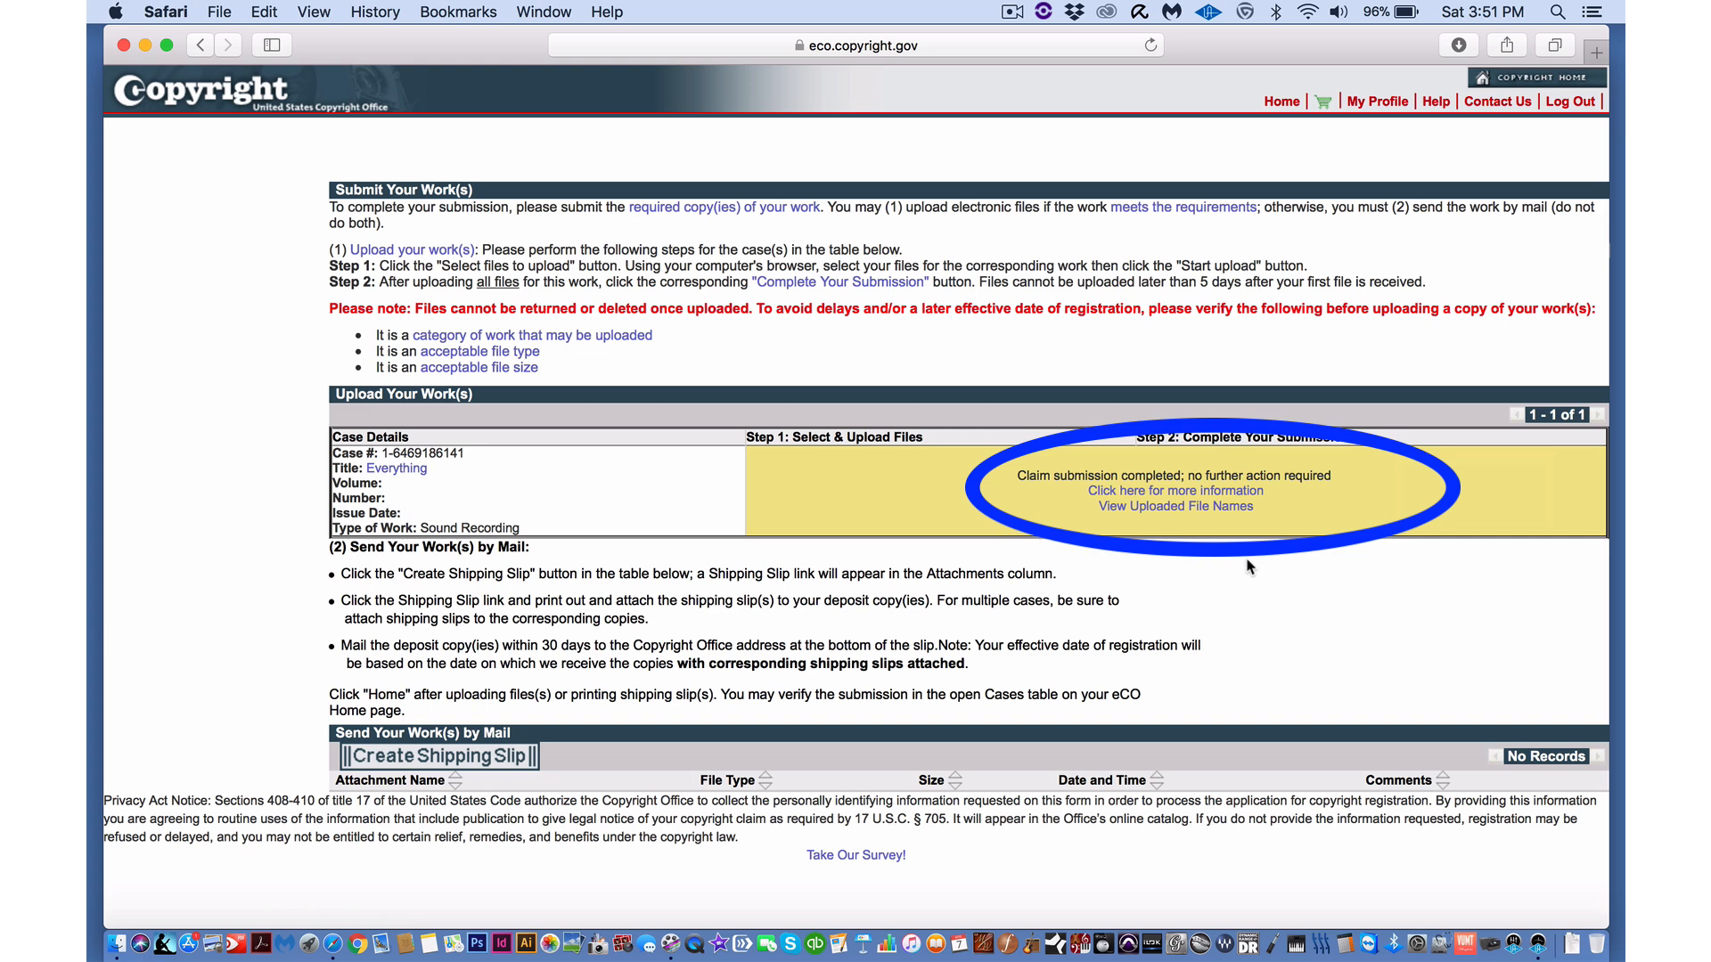
# - Check the Everything case shows upload Complete among open cases on Home, then log out
pyautogui.click(1280, 102)
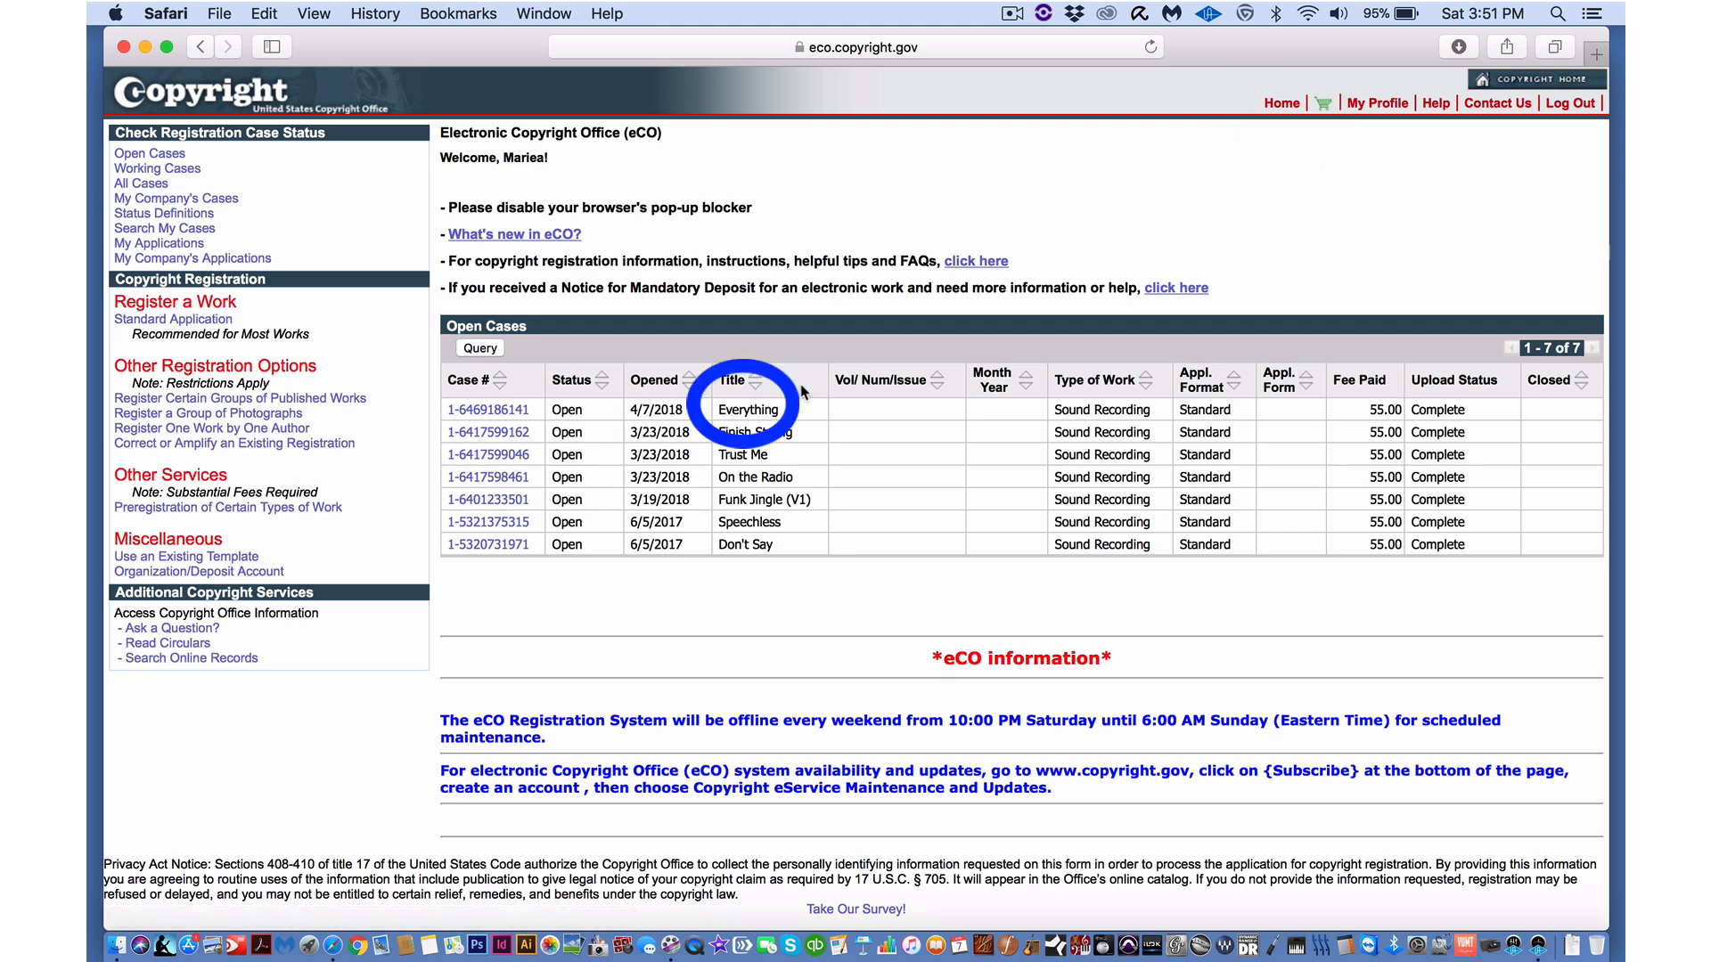
pyautogui.click(1564, 104)
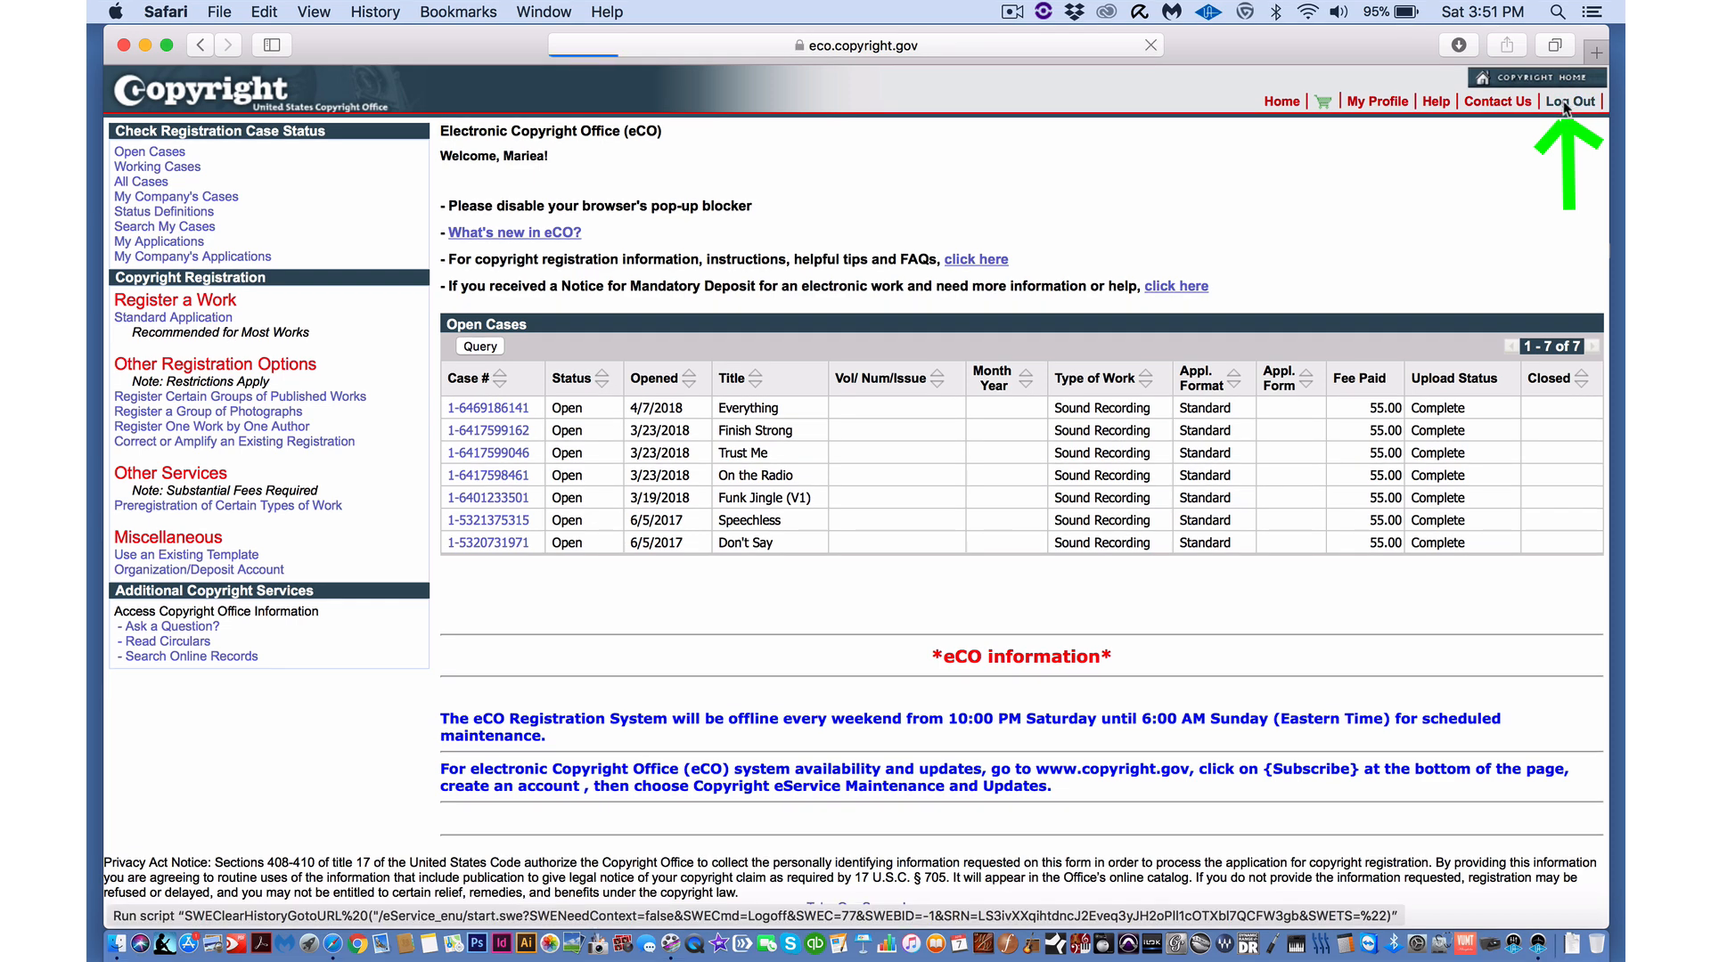